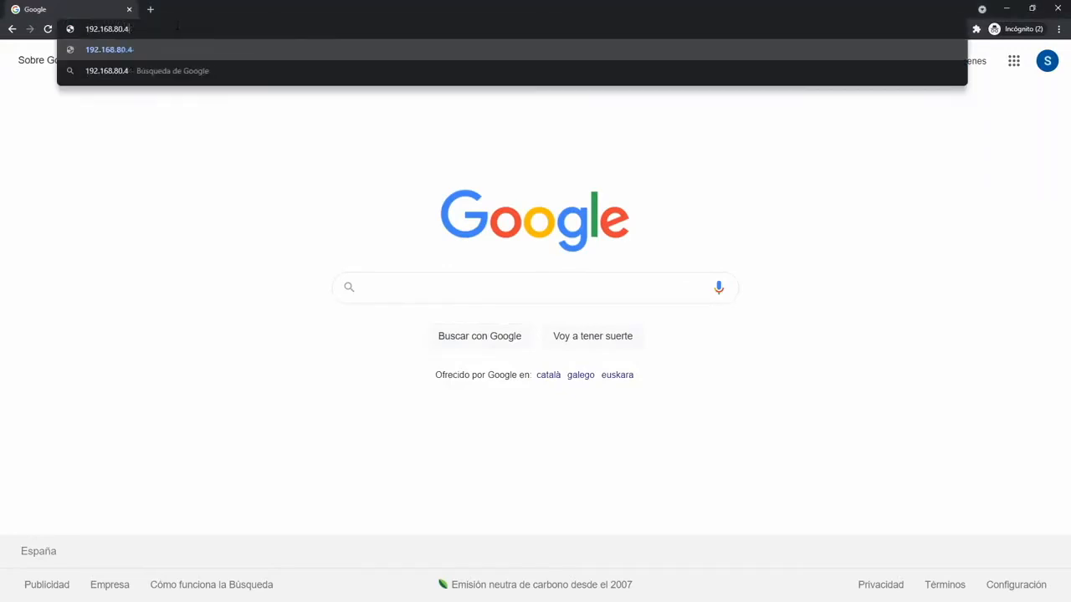
# Load the Pandora FMS console address 192.168.80.44:8080 in Chrome.
pyautogui.write(':8080')
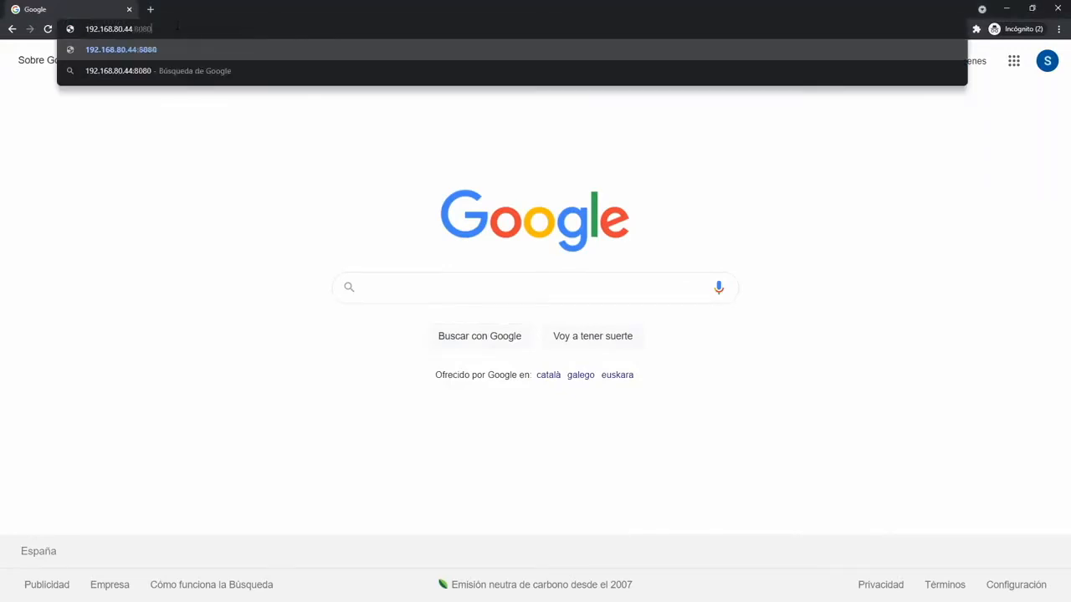
pyautogui.press('Return')
# Log in to Pandora FMS with the administrator username and password.
pyautogui.write('admin')
pyautogui.press('Tab')
pyautogui.write('pandora')
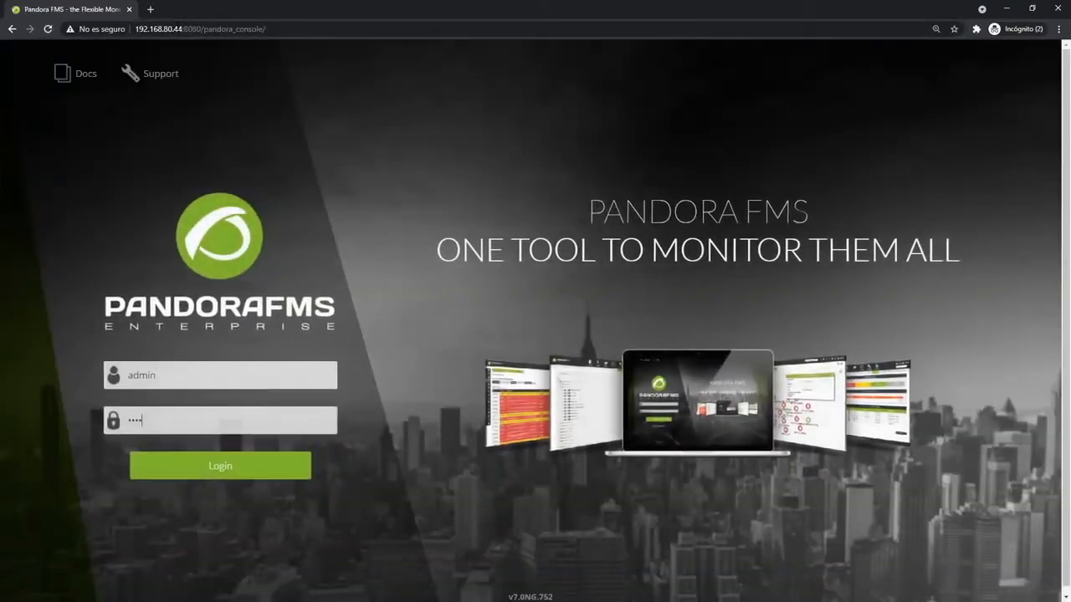
pyautogui.press('Return')
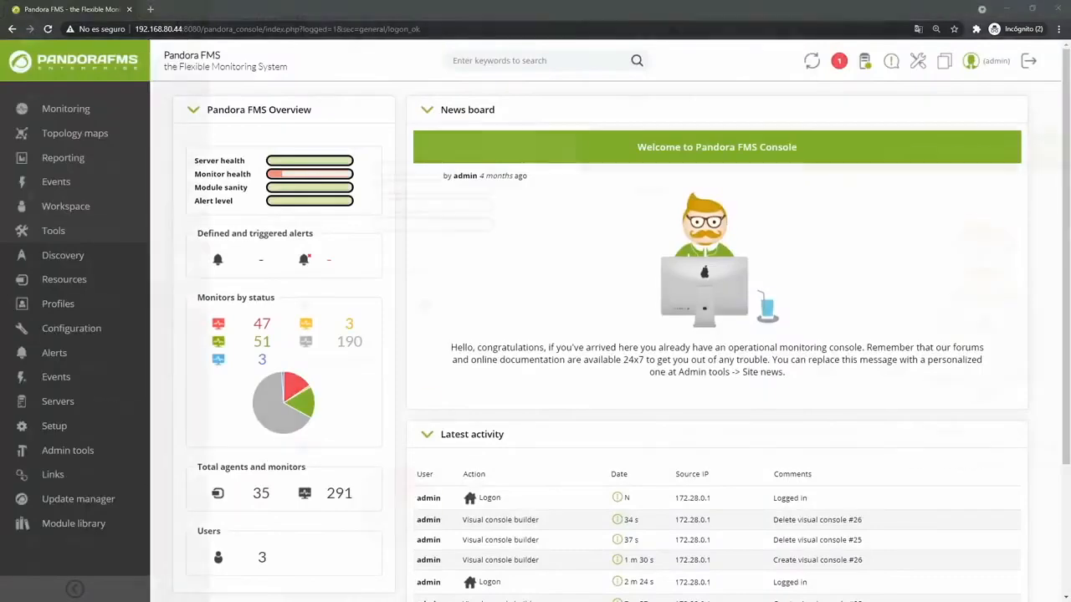
# Go to Topology maps > Visual console and scroll to the end of the 18-console list.
pyautogui.moveTo(93, 139)
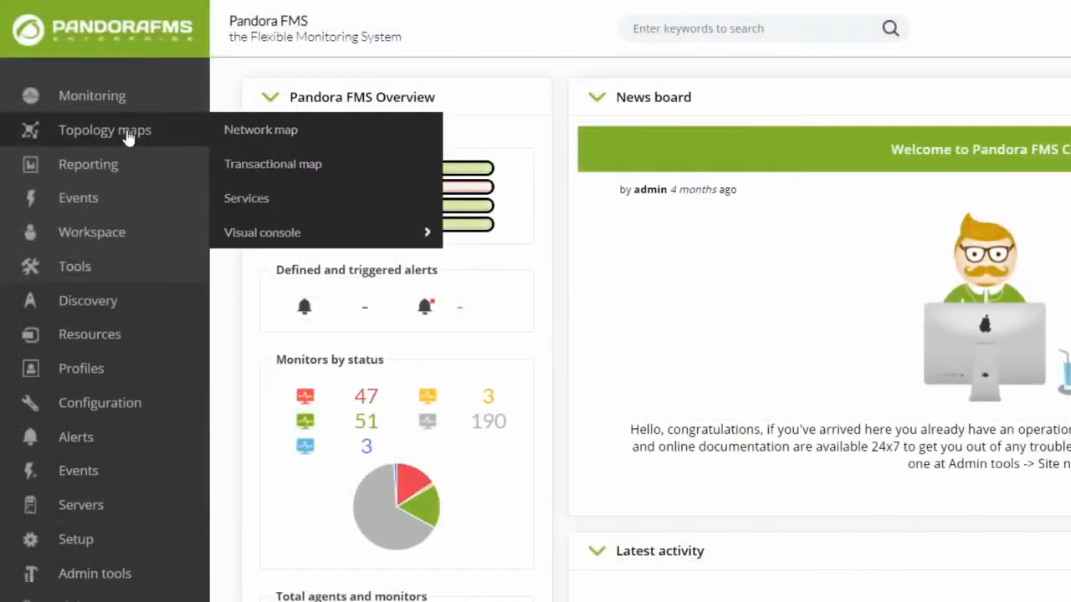
pyautogui.click(250, 236)
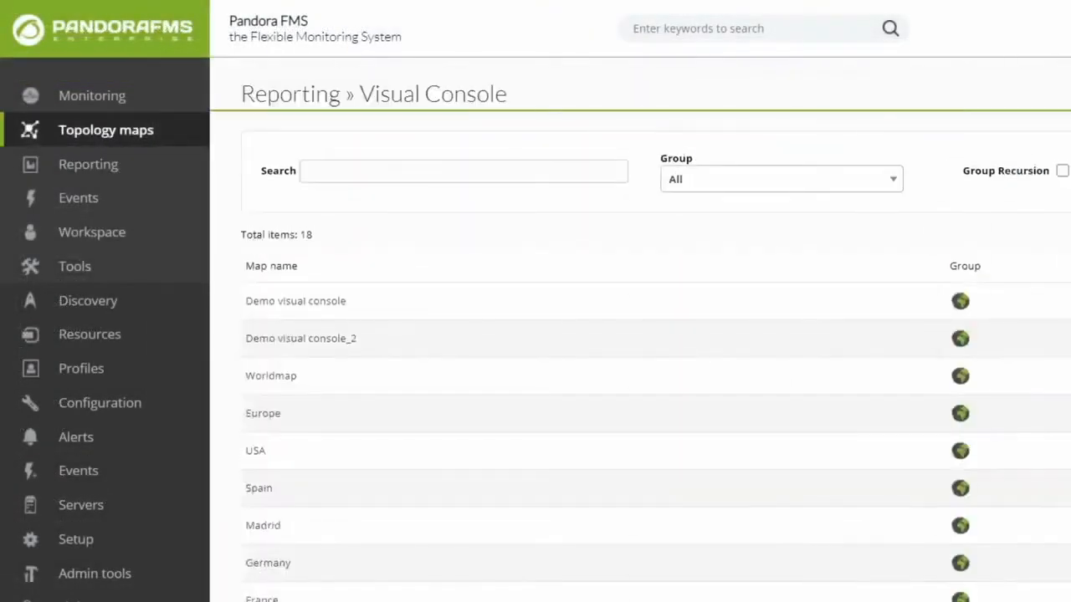
pyautogui.scroll(-3, 283, 356)
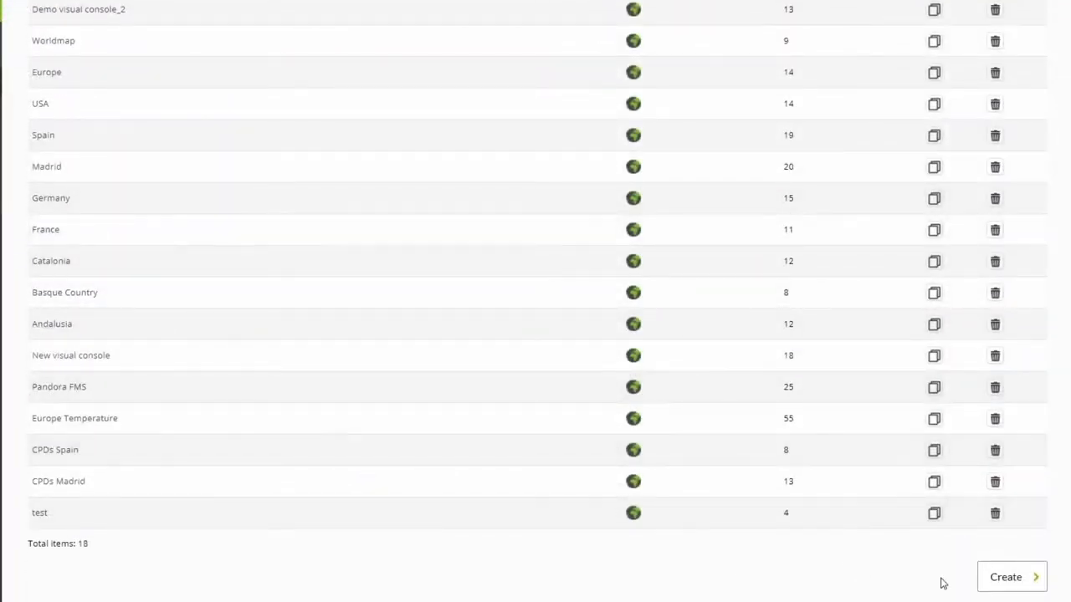
# Create a new visual console named 'Visual Console' in group All.
pyautogui.click(1004, 579)
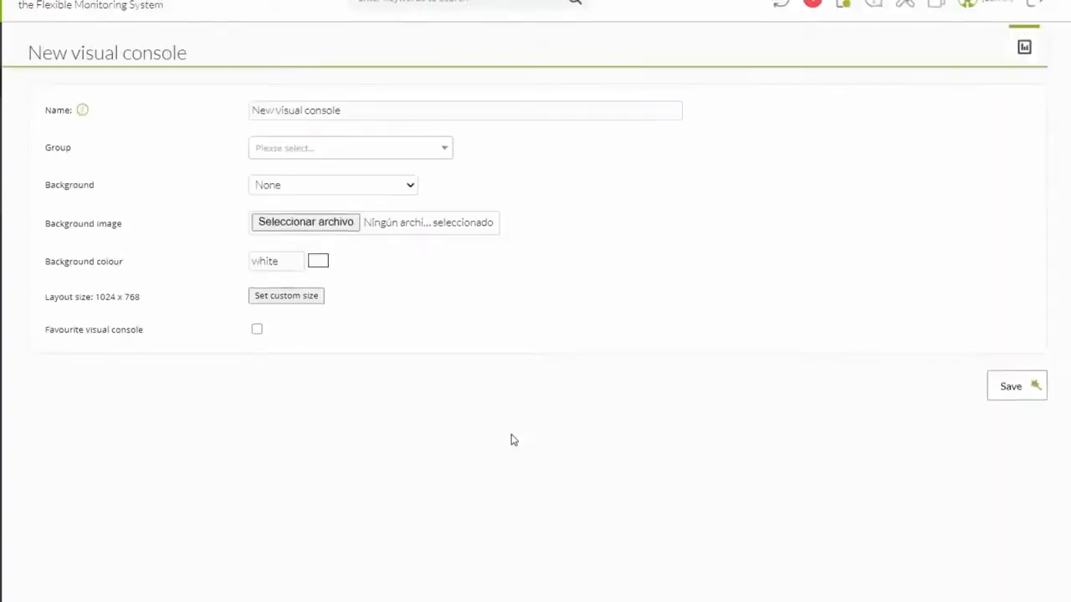
pyautogui.tripleClick(344, 111)
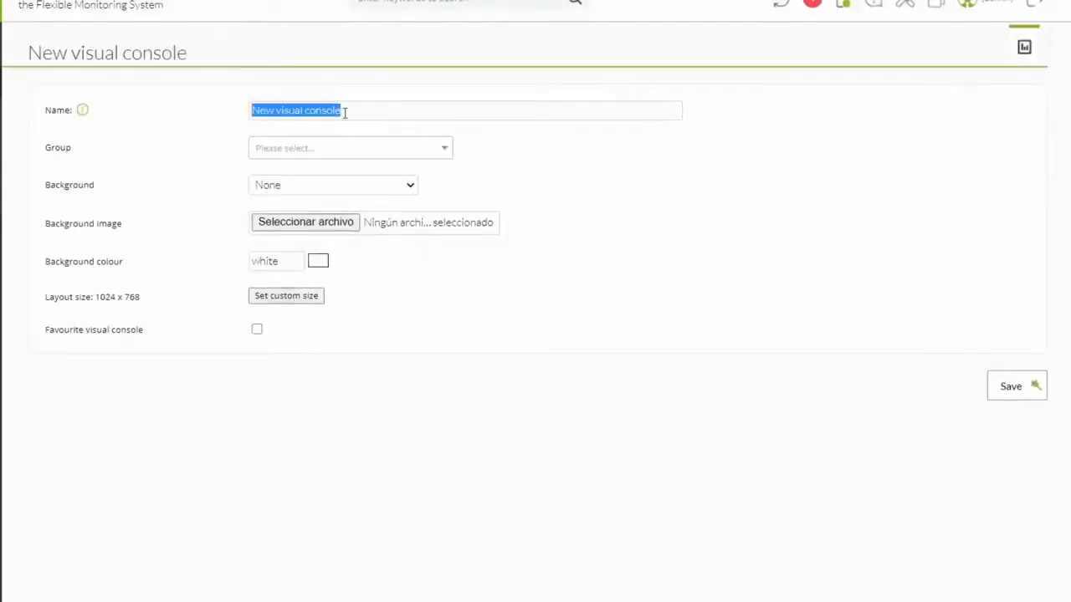
pyautogui.write('Vi')
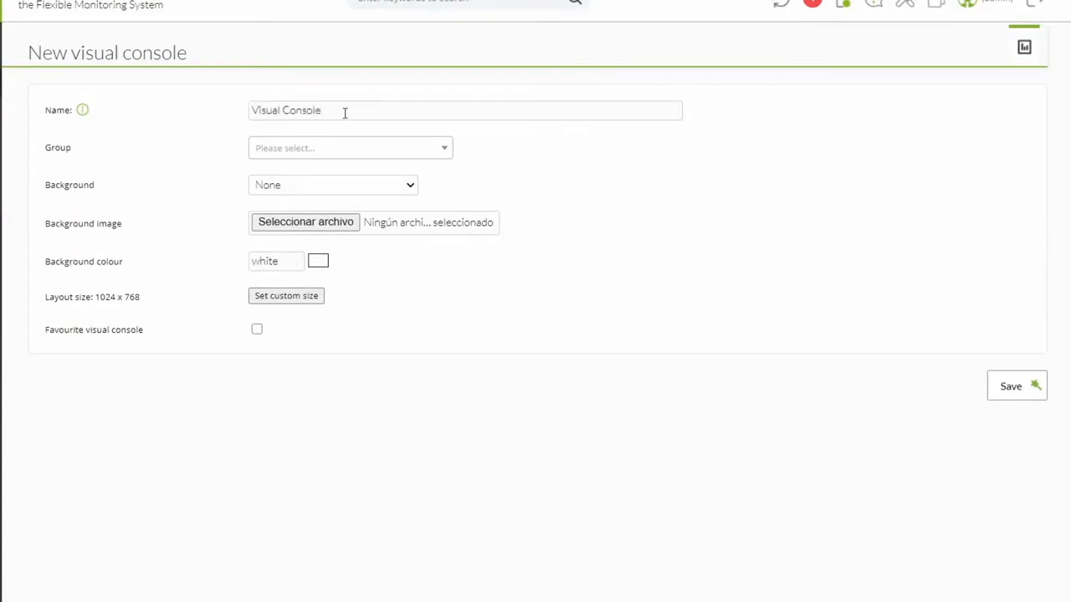
pyautogui.click(341, 148)
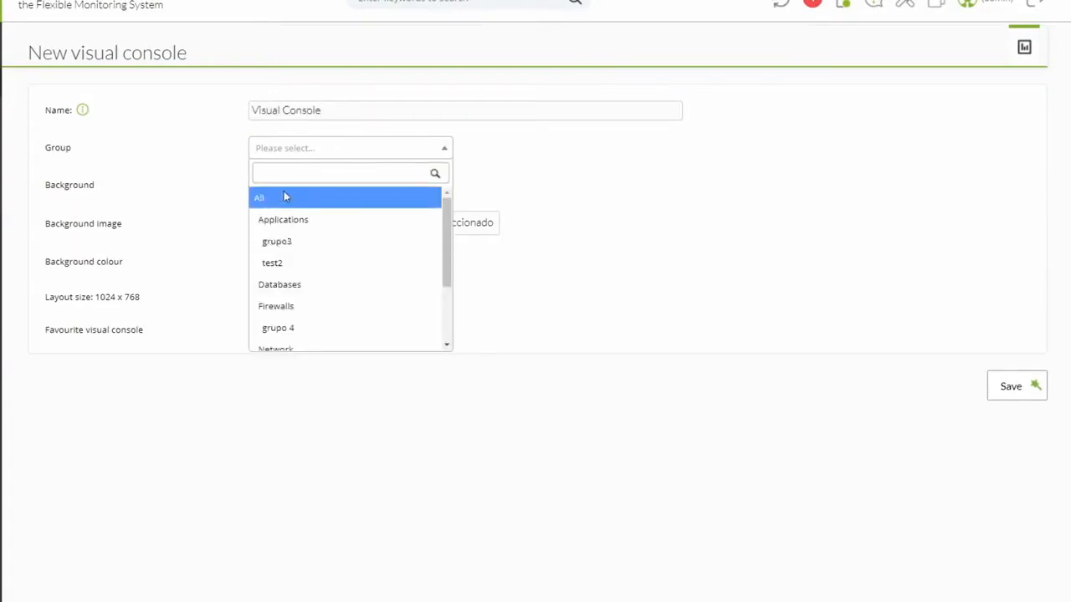
pyautogui.click(285, 195)
# Set the background image to background-black.jpg and pick a purple background colour.
pyautogui.click(351, 186)
pyautogui.click(339, 204)
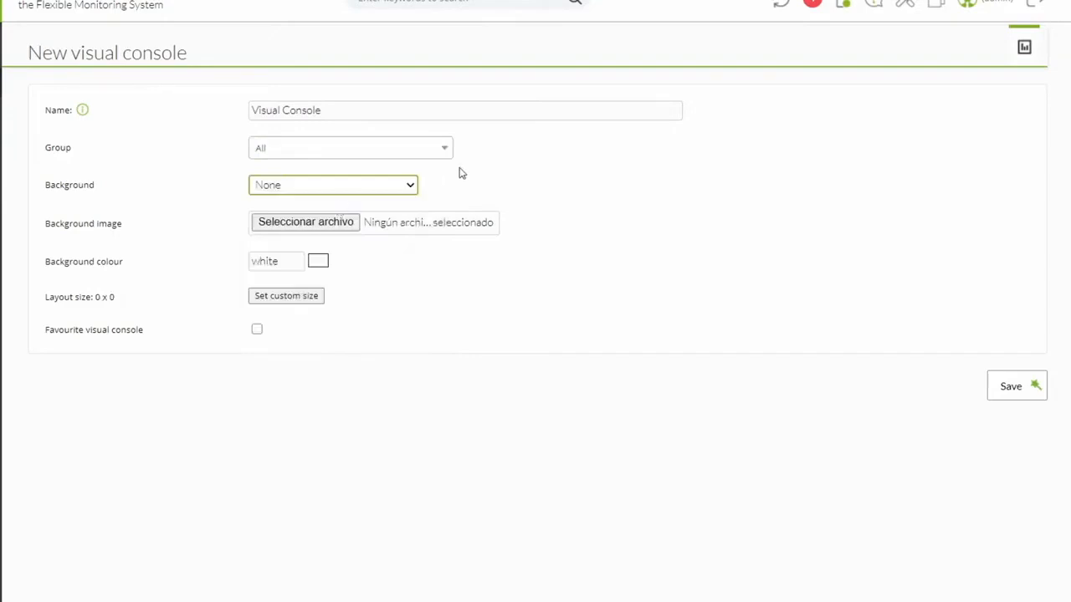
pyautogui.press('Down')
pyautogui.press('Down')
pyautogui.press('Down')
pyautogui.press('Up')
pyautogui.press('Up')
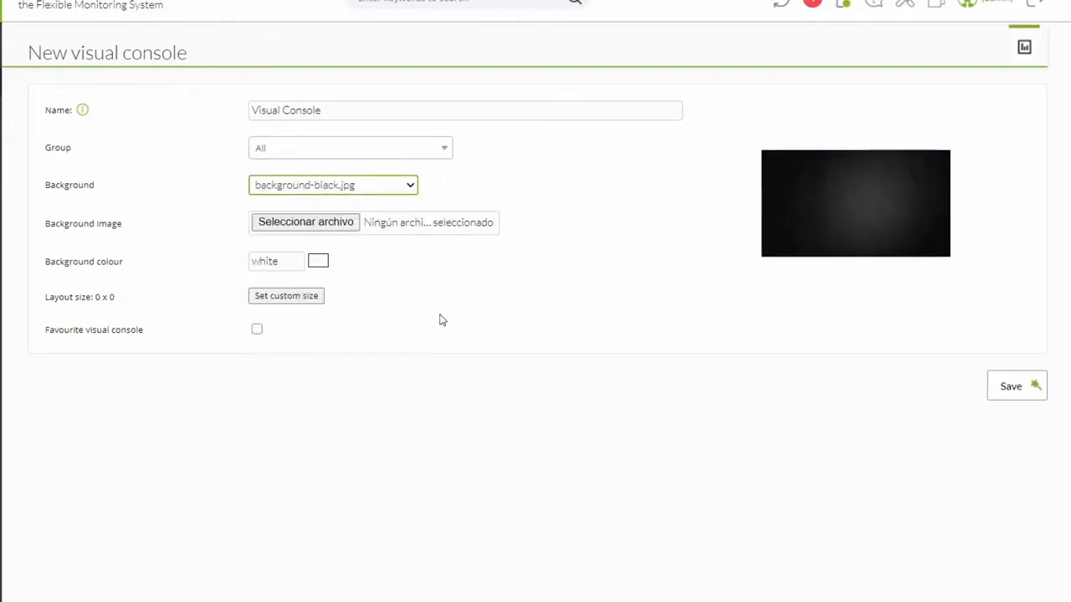
pyautogui.click(171, 224)
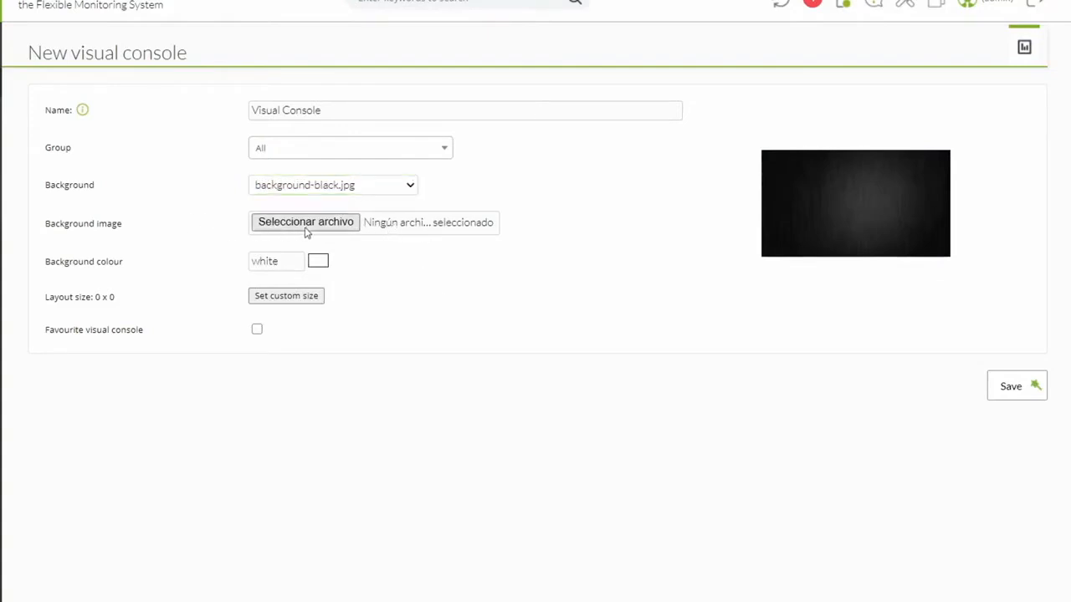
pyautogui.click(318, 264)
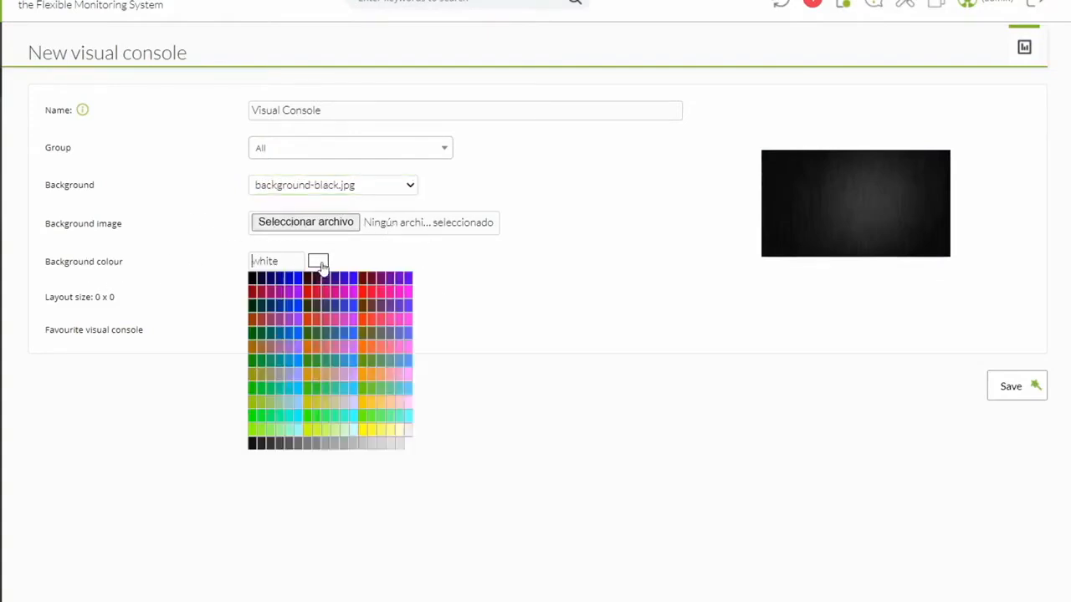
pyautogui.click(468, 266)
# Set a custom 1260 x 900 layout size, mark it as favourite, and save.
pyautogui.click(286, 296)
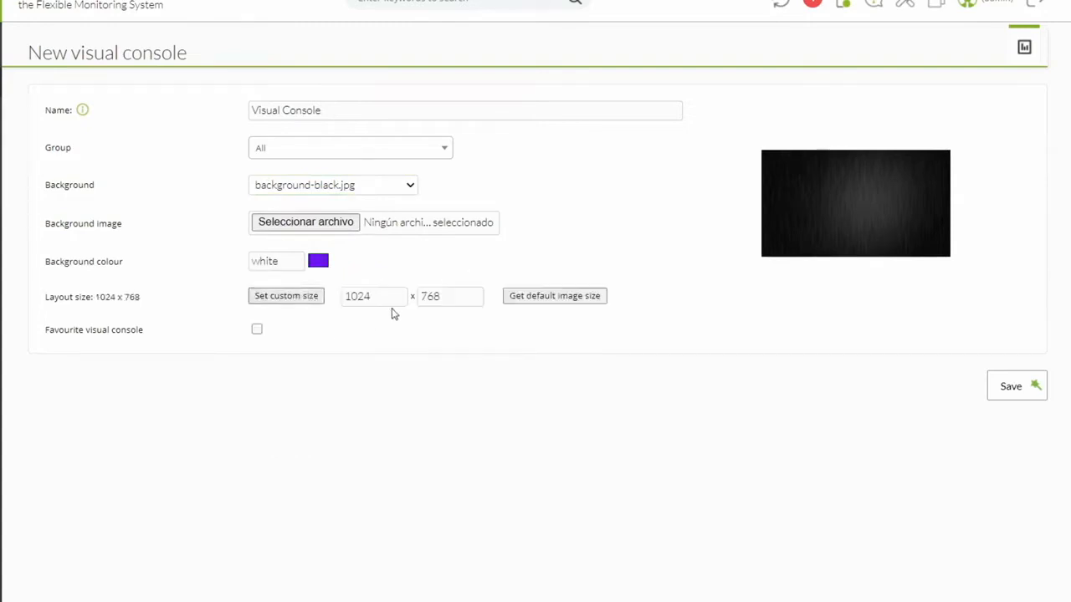
pyautogui.doubleClick(380, 300)
pyautogui.write('12')
pyautogui.doubleClick(442, 297)
pyautogui.write('900')
pyautogui.click(257, 329)
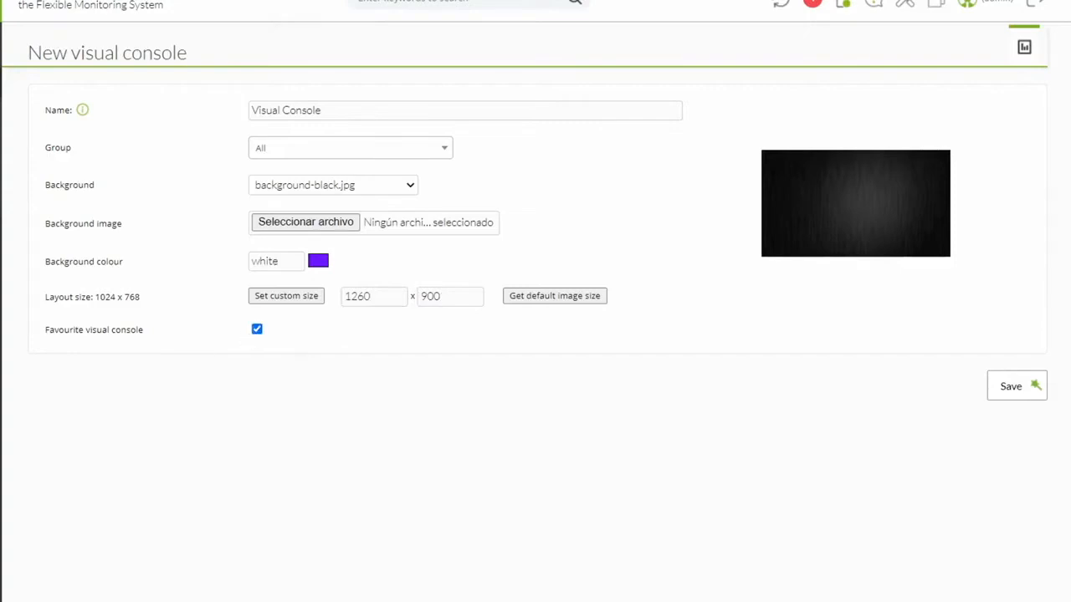
pyautogui.moveTo(82, 136)
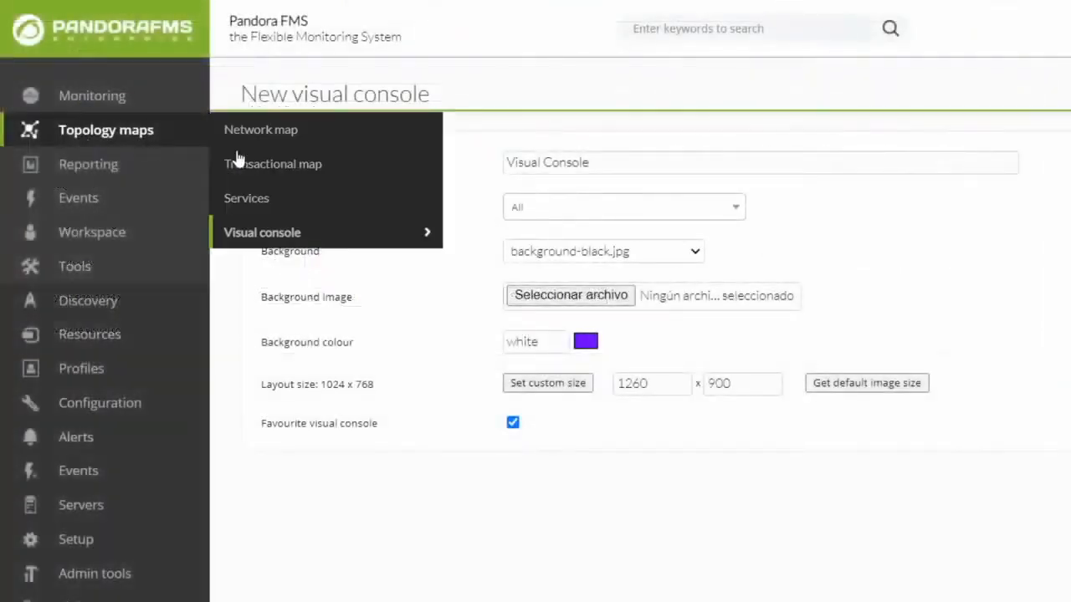
pyautogui.moveTo(299, 233)
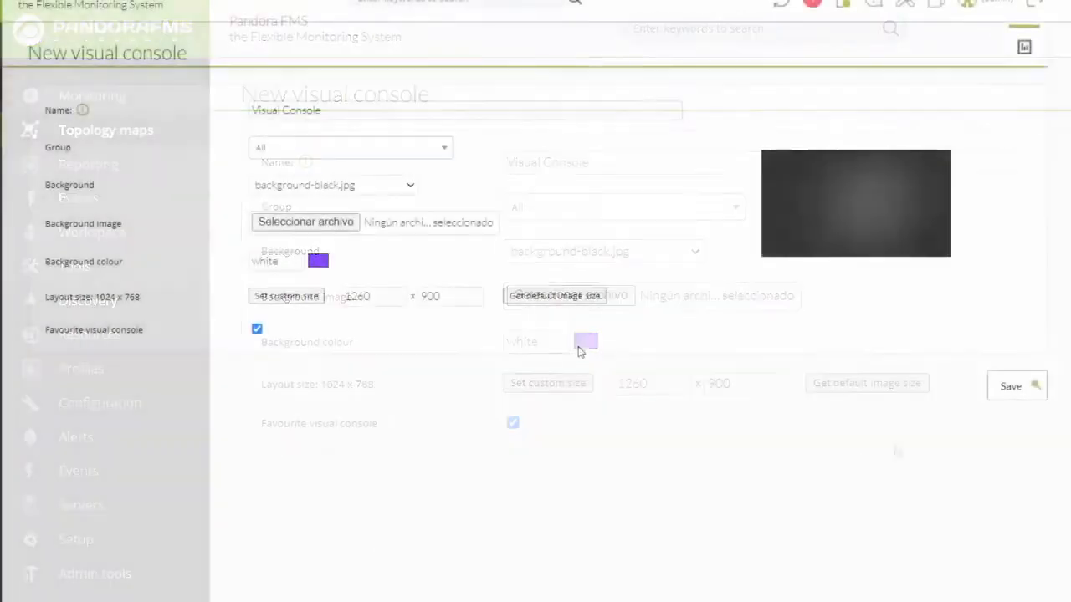
pyautogui.click(1015, 389)
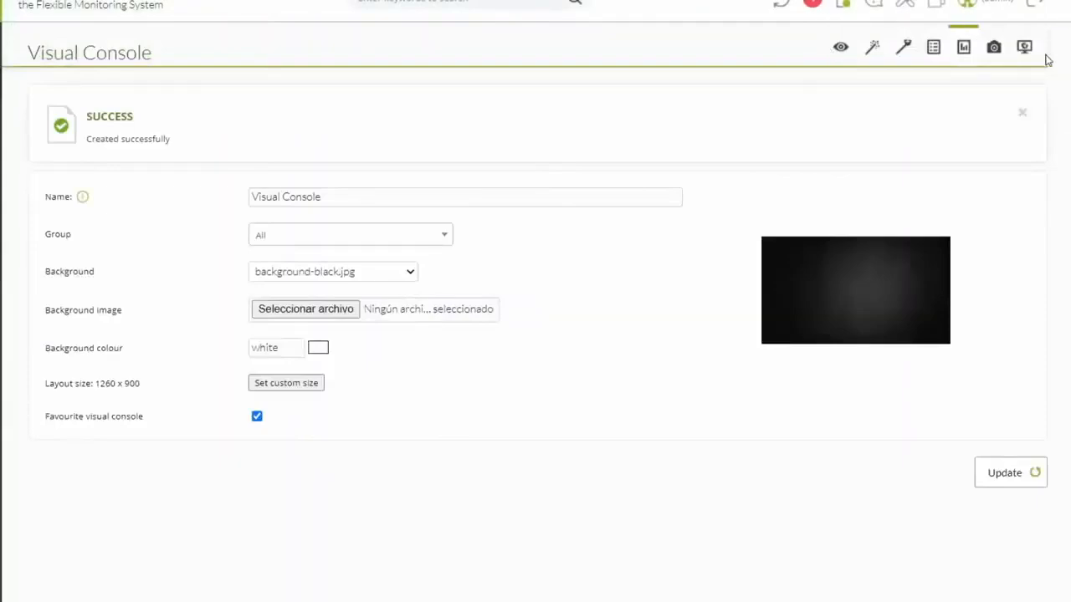
# View the new Visual Console's black canvas and switch on edit mode.
pyautogui.click(839, 48)
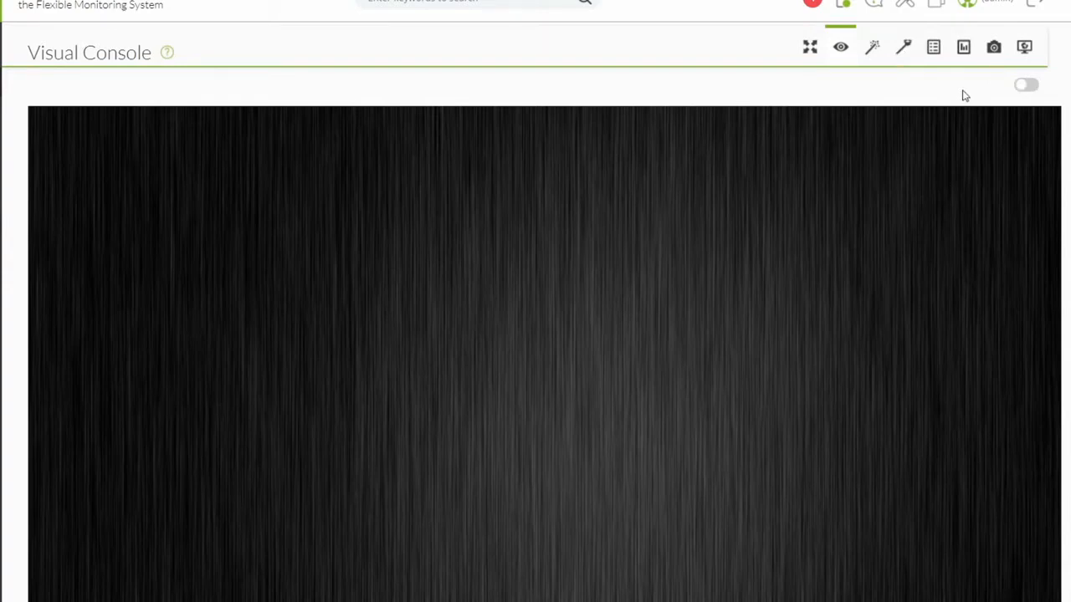
pyautogui.click(1027, 86)
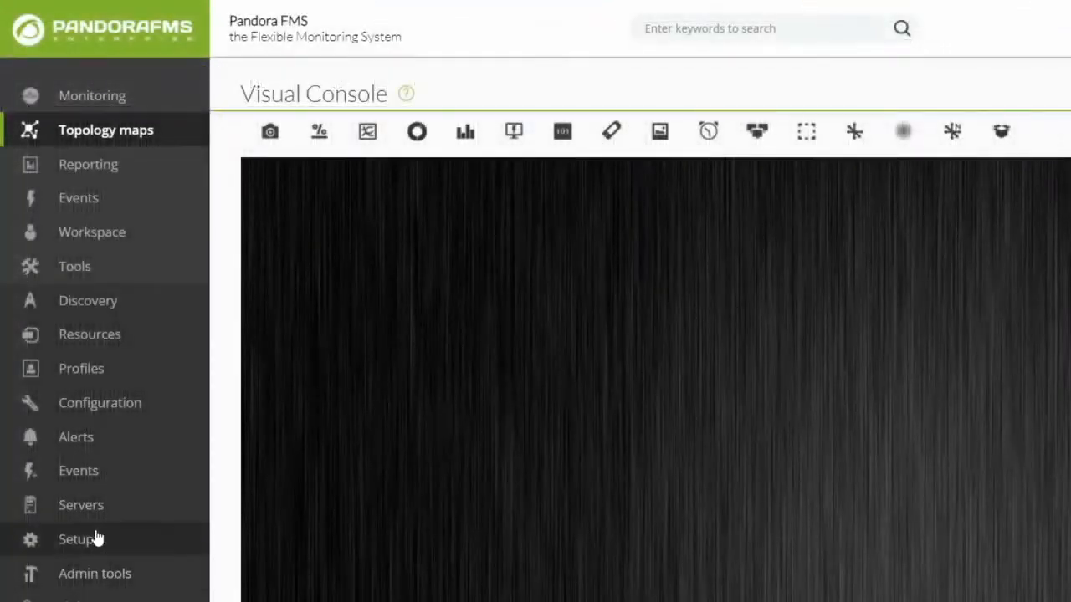
pyautogui.moveTo(95, 539)
pyautogui.moveTo(240, 471)
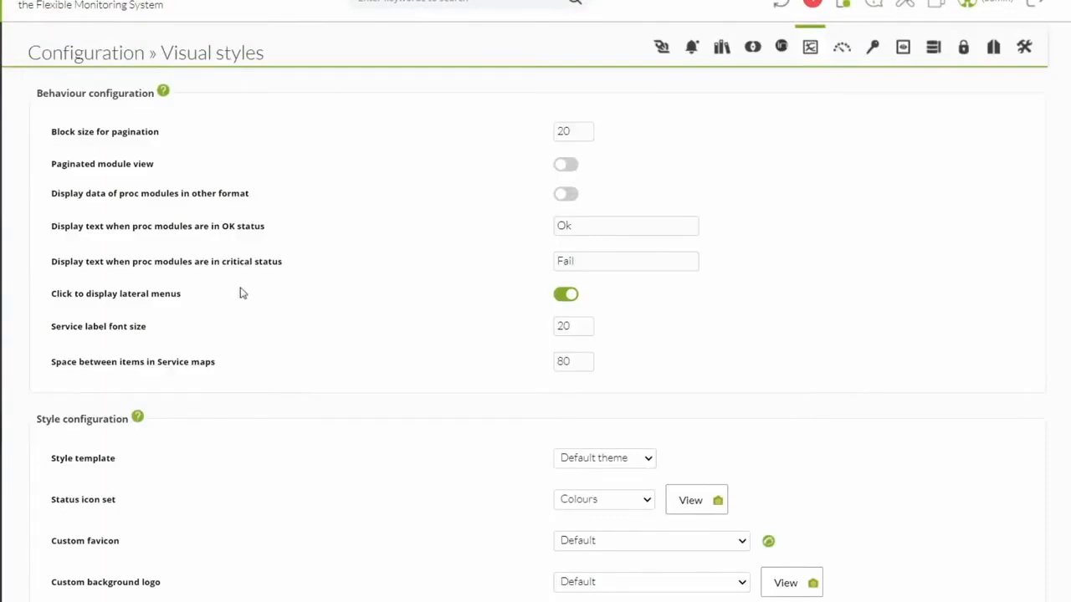
pyautogui.scroll(-10, 231, 310)
pyautogui.scroll(-15, 224, 322)
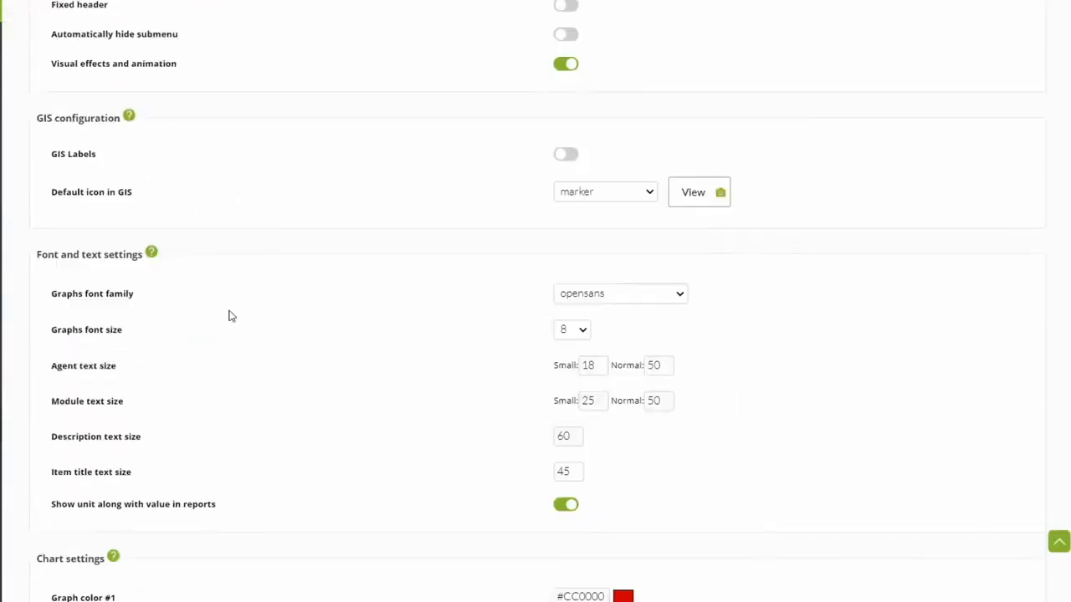
pyautogui.scroll(-6, 231, 316)
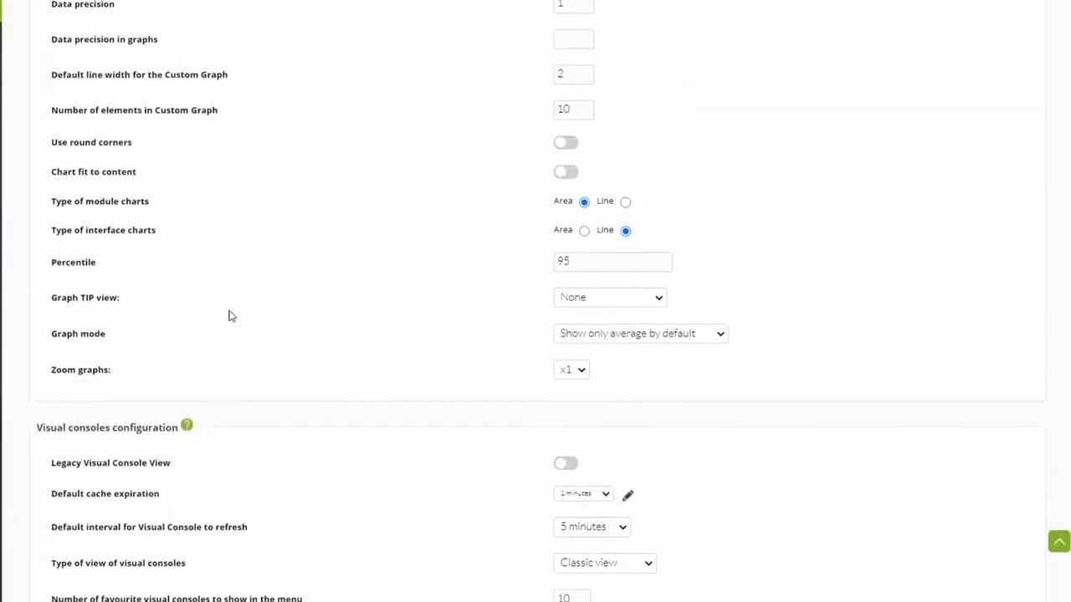
pyautogui.moveTo(55, 134); pyautogui.dragTo(219, 140)
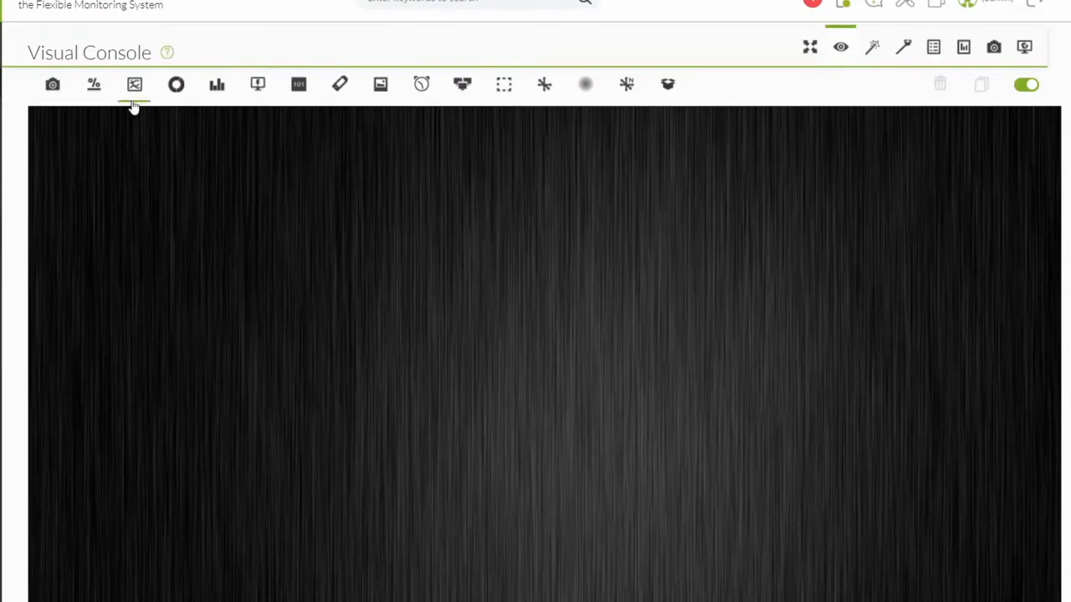
pyautogui.click(53, 85)
pyautogui.click(548, 126)
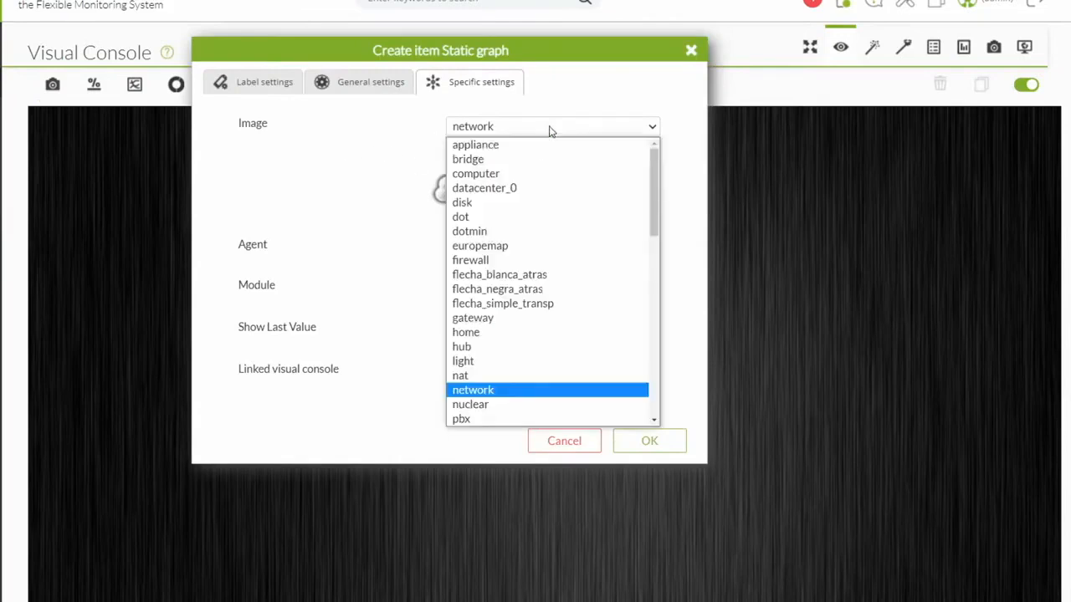
pyautogui.click(530, 146)
pyautogui.press('Down')
pyautogui.press('Down')
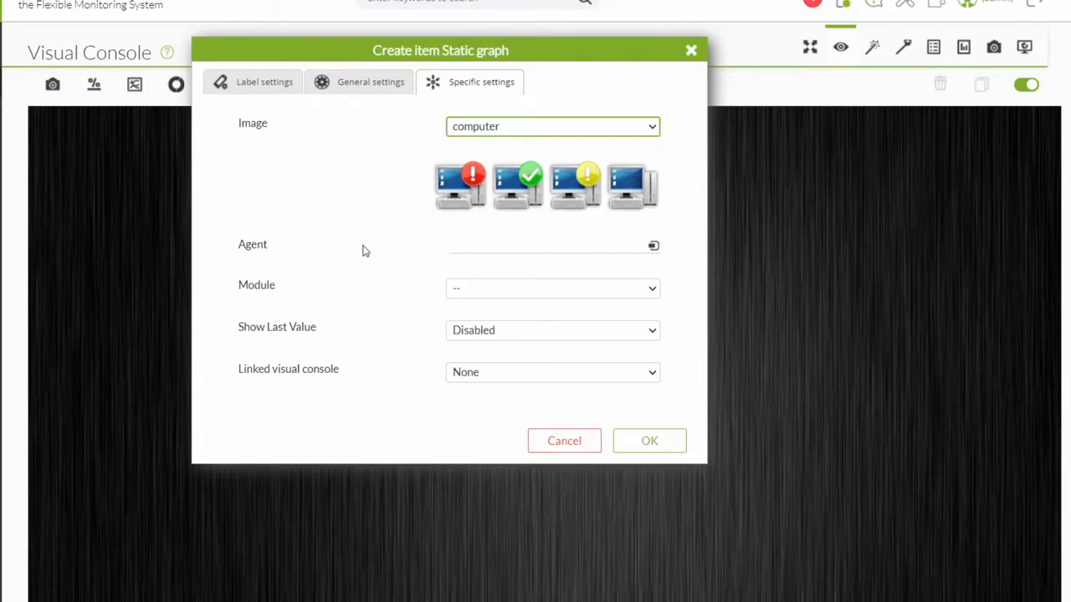
pyautogui.click(691, 52)
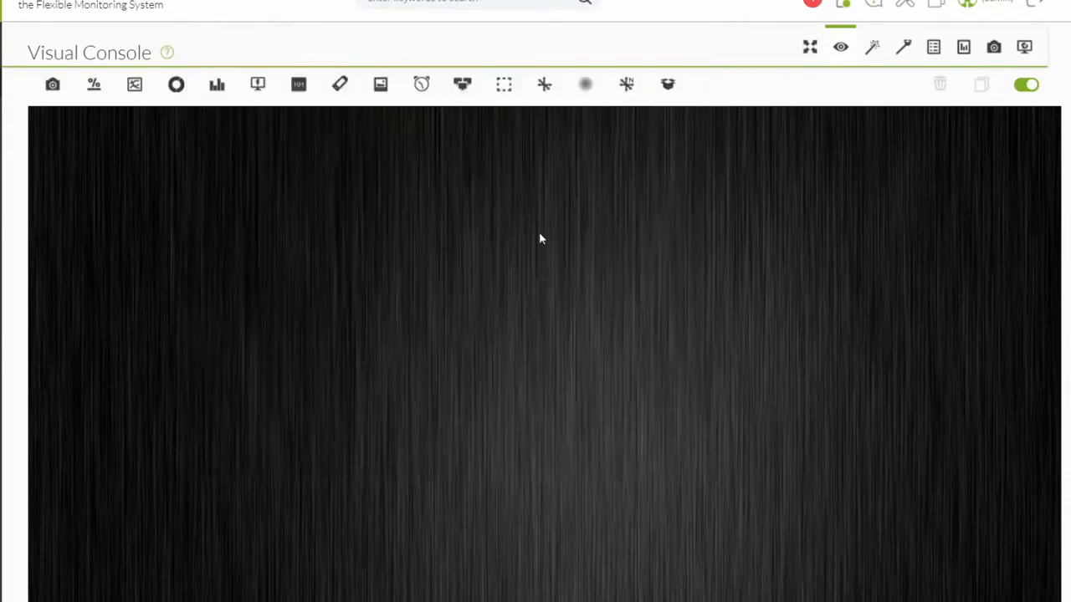
# Open and close the Simple value and Label item forms without adding anything.
pyautogui.click(298, 85)
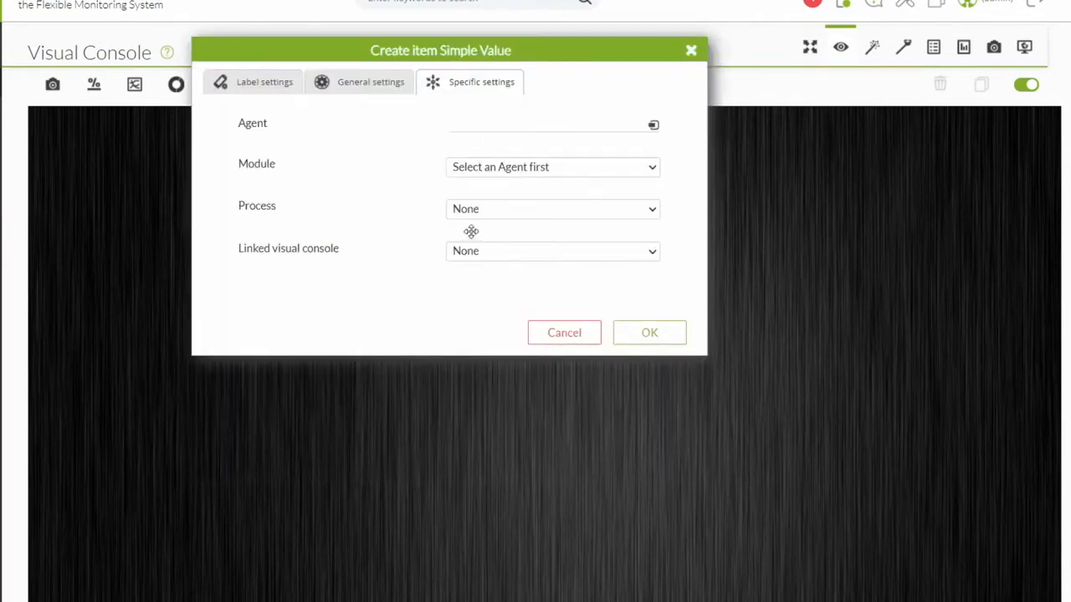
pyautogui.click(691, 51)
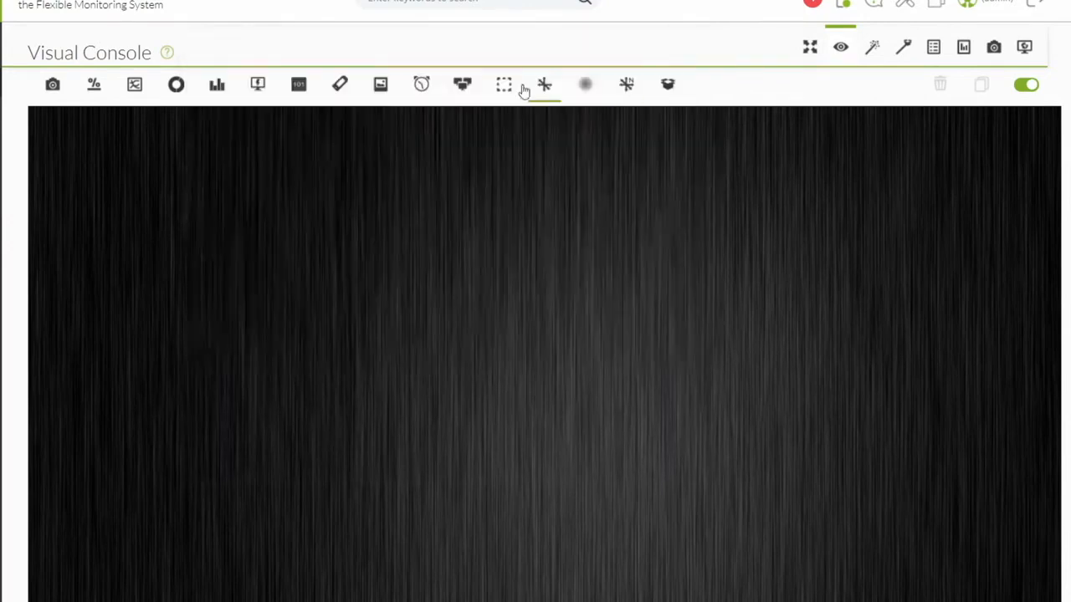
pyautogui.click(340, 83)
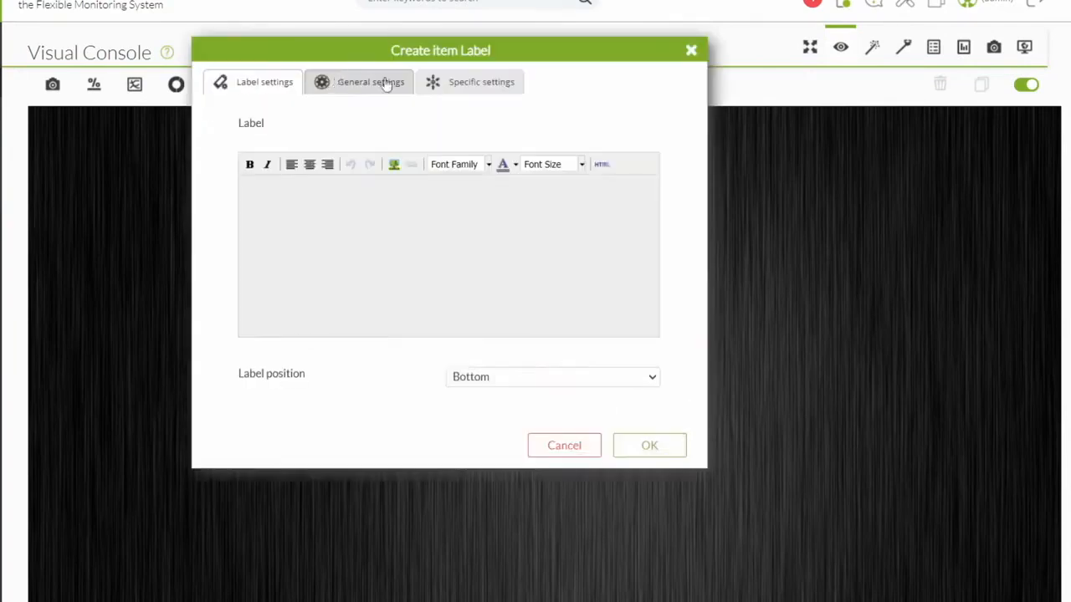
pyautogui.click(691, 50)
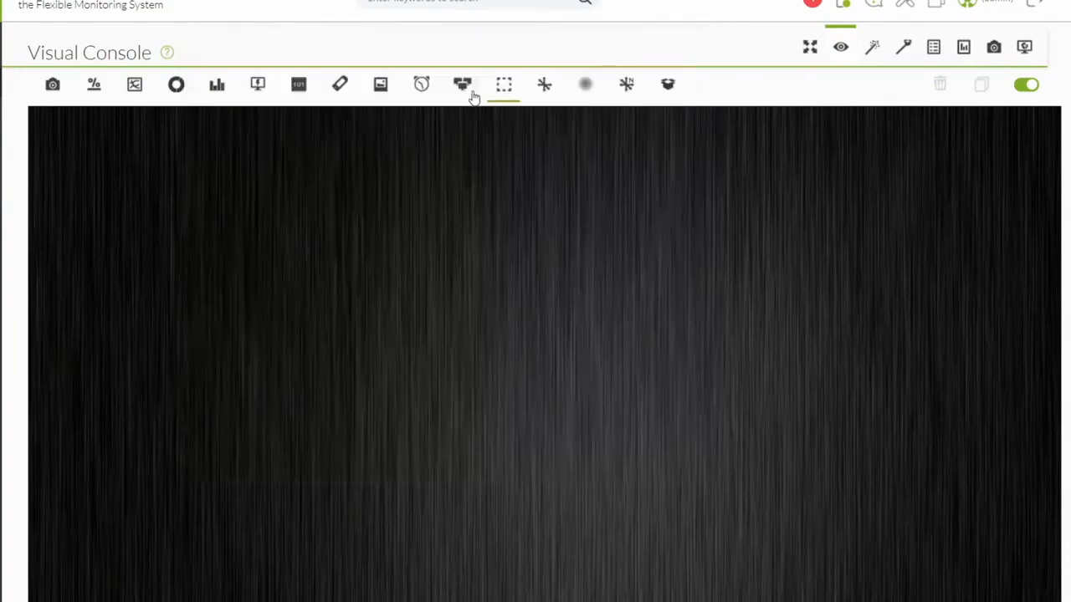
# Preview icon images such as bridge and disk in the Icon item form, then close it unsaved.
pyautogui.click(380, 84)
pyautogui.click(509, 126)
pyautogui.click(518, 157)
pyautogui.press('Down')
pyautogui.press('Down')
pyautogui.press('Down')
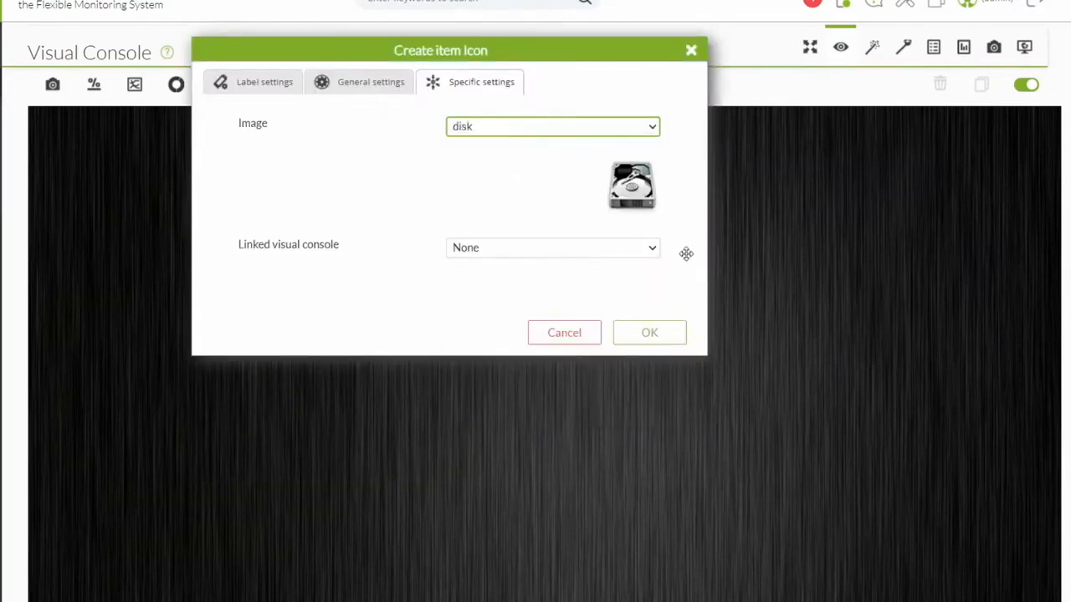
pyautogui.press('Down')
pyautogui.press('Down')
pyautogui.press('Down')
pyautogui.press('Down')
pyautogui.press('Up')
pyautogui.press('Up')
pyautogui.press('Up')
pyautogui.press('Up')
pyautogui.press('Up')
pyautogui.press('Up')
pyautogui.press('Up')
pyautogui.press('Up')
pyautogui.click(691, 50)
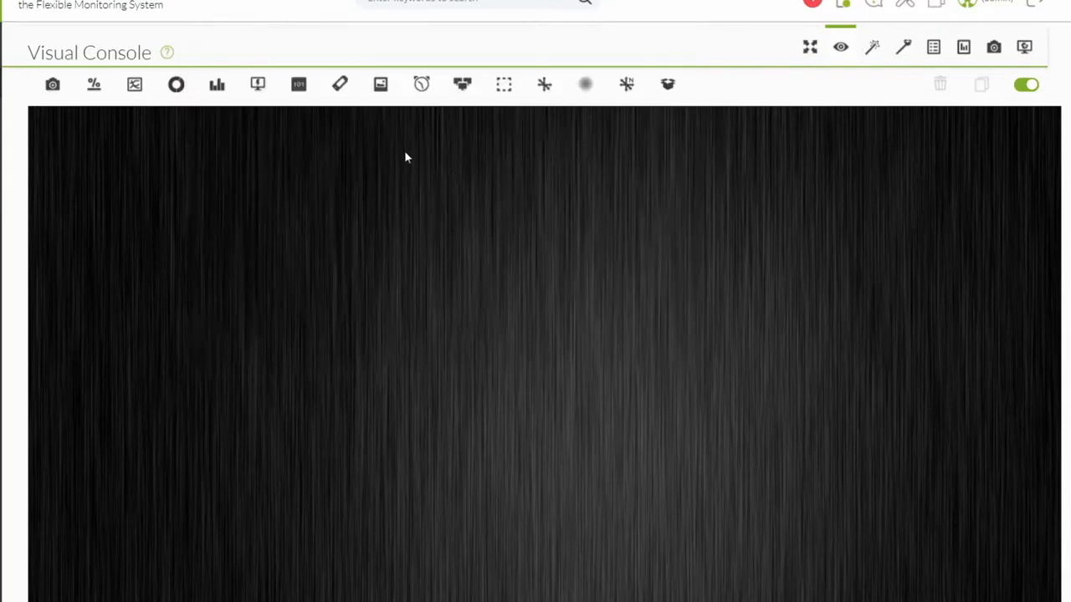
pyautogui.click(340, 85)
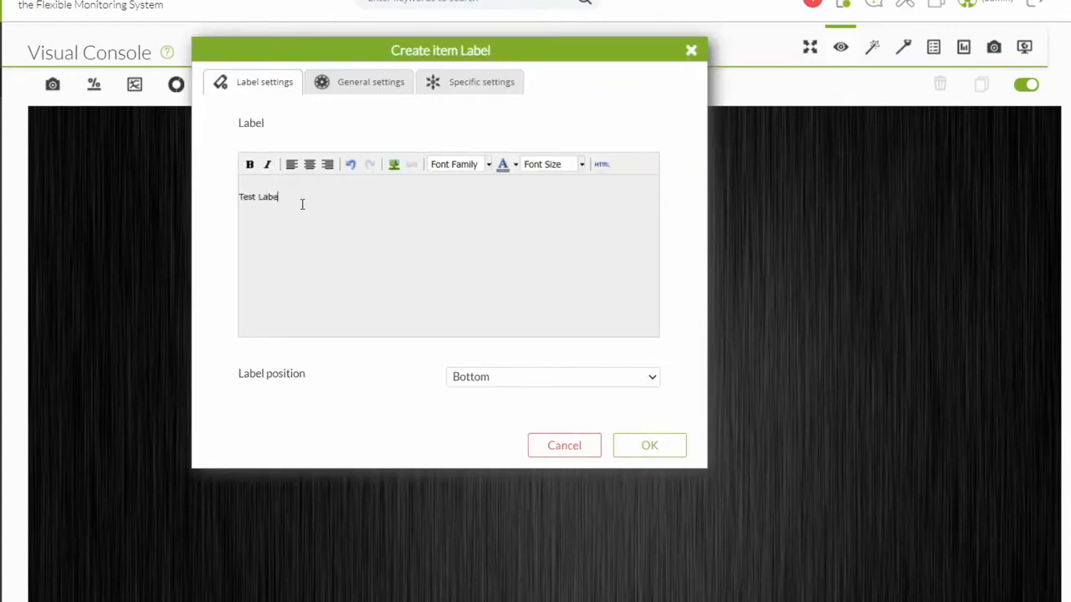
pyautogui.click(691, 51)
pyautogui.click(421, 84)
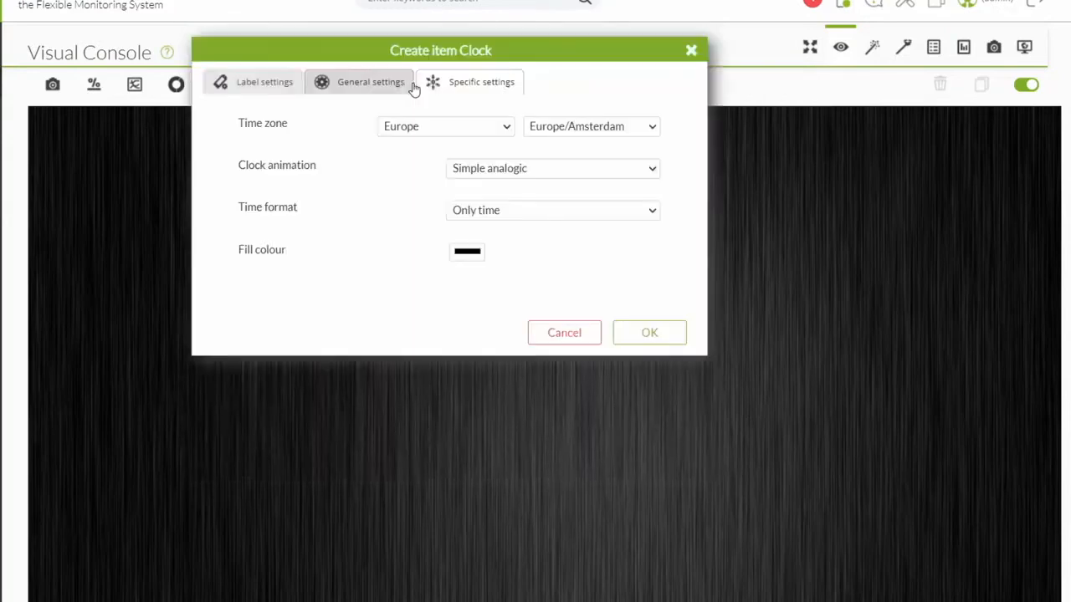
pyautogui.click(521, 168)
pyautogui.click(561, 201)
pyautogui.click(564, 174)
pyautogui.click(555, 185)
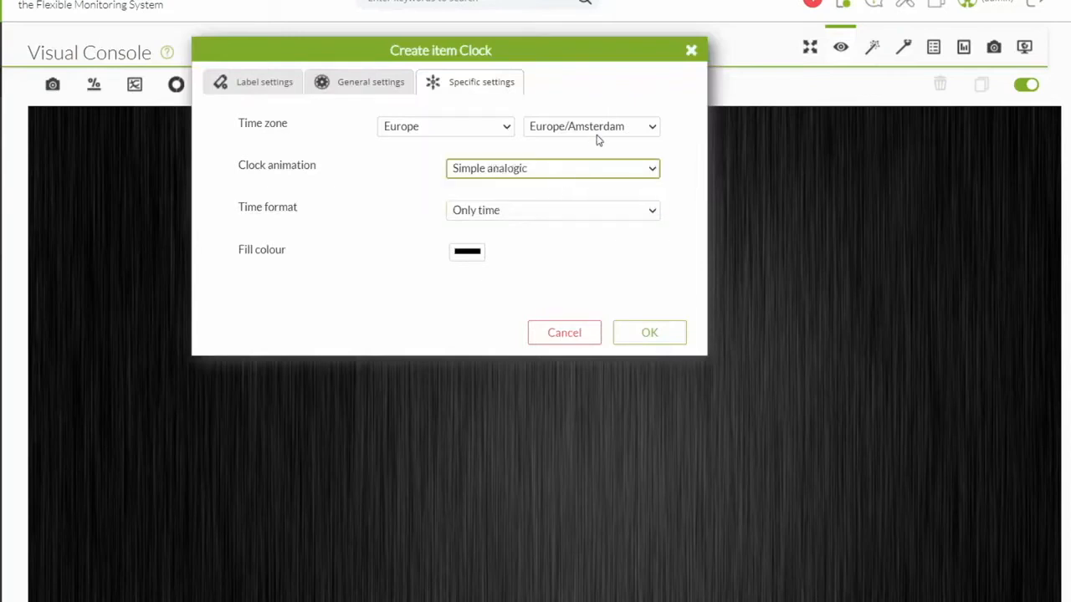
pyautogui.click(478, 128)
pyautogui.click(577, 126)
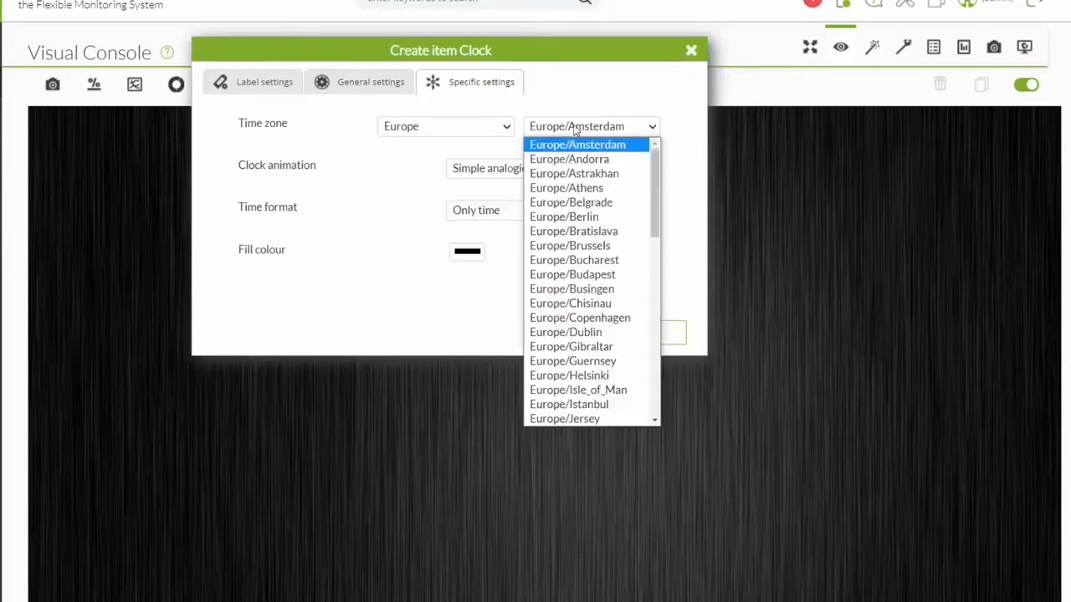
pyautogui.click(602, 131)
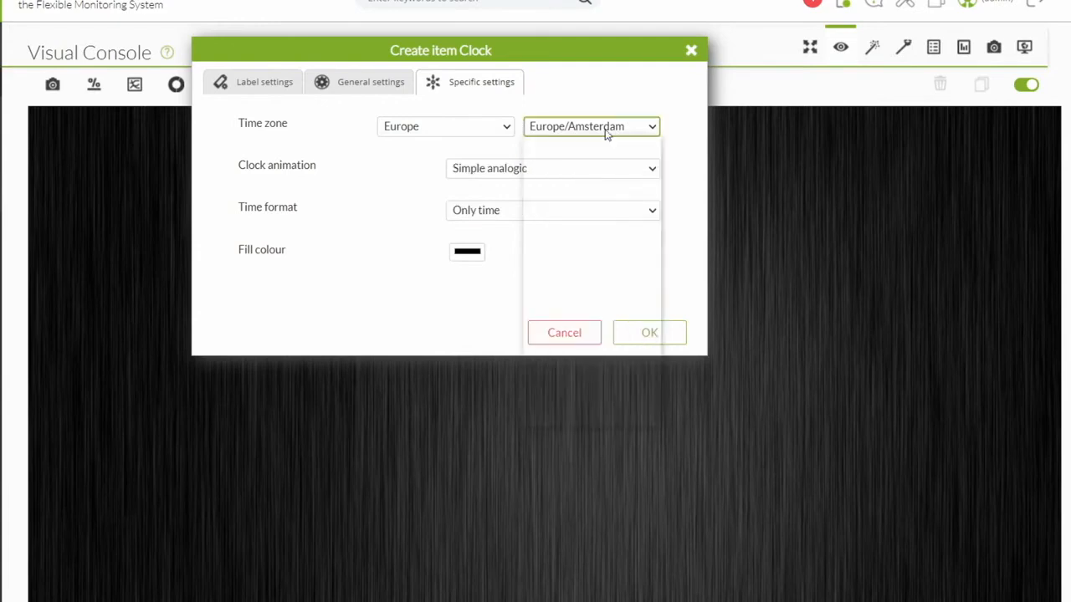
pyautogui.click(526, 213)
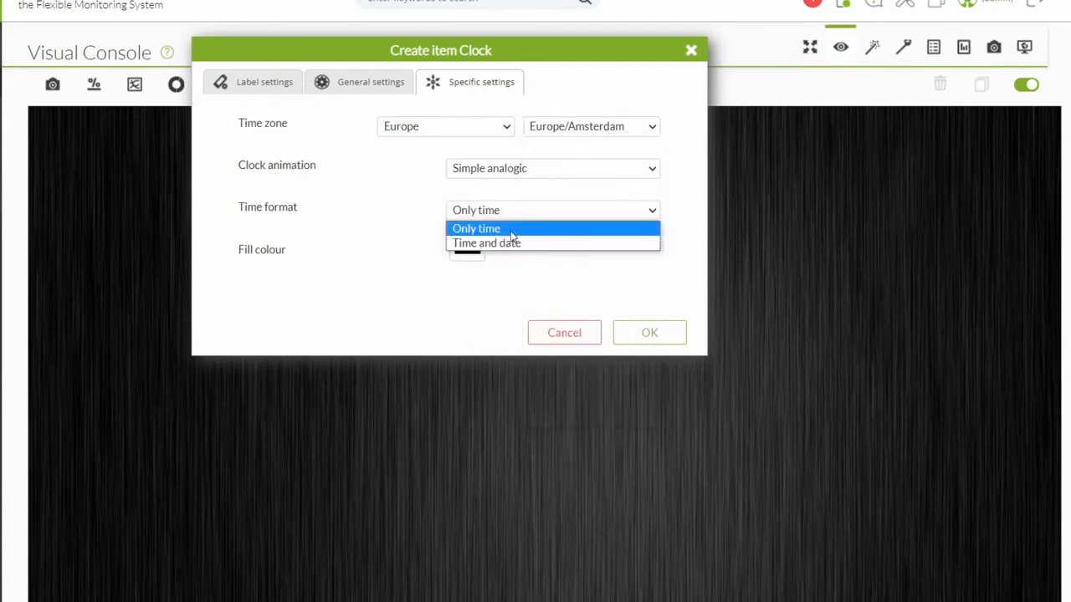
pyautogui.click(510, 232)
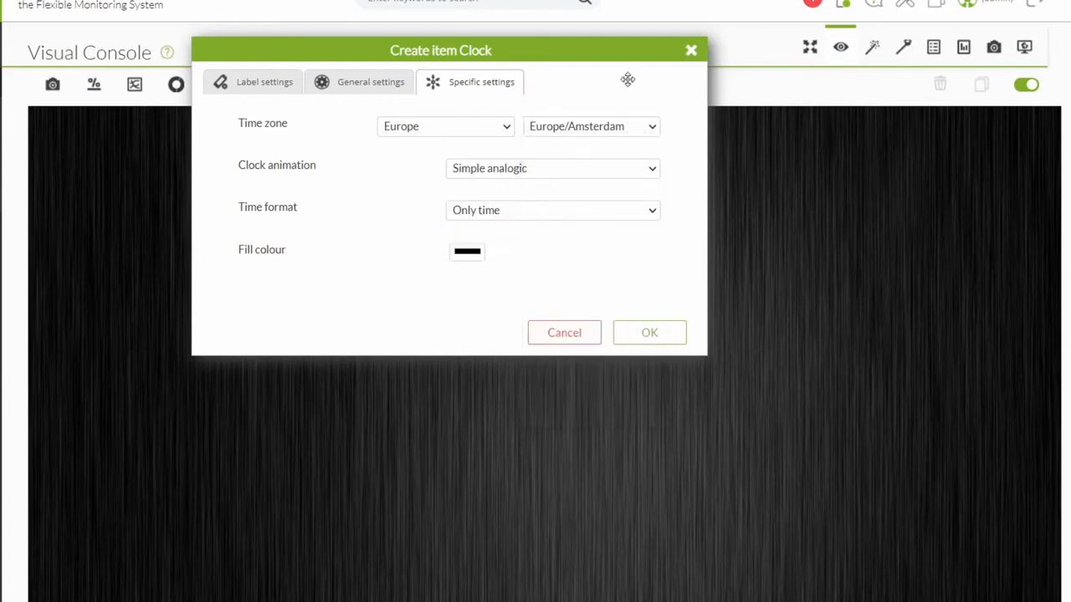
pyautogui.click(691, 51)
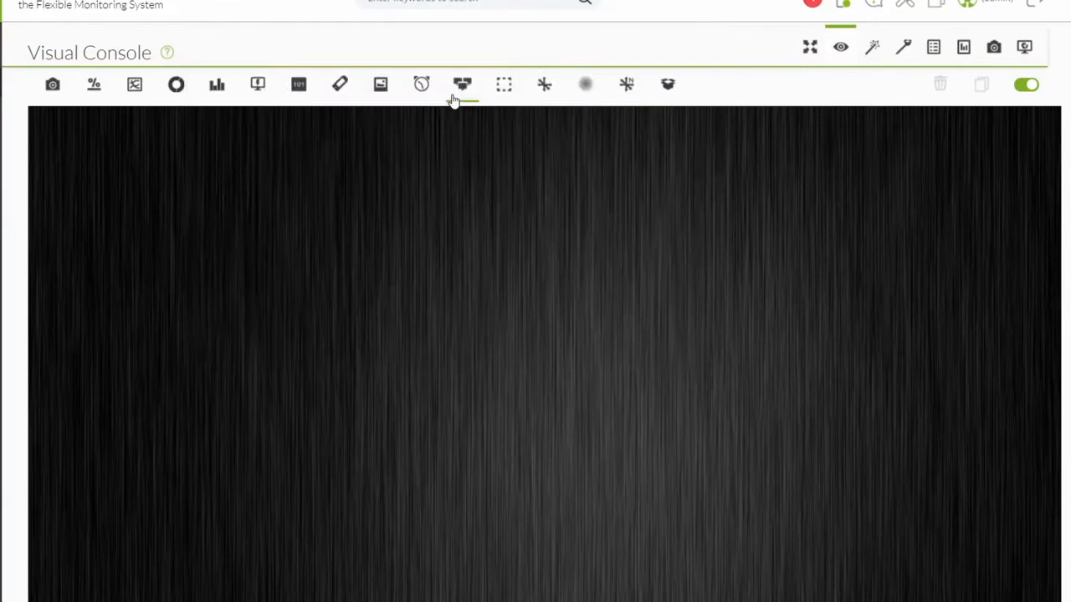
pyautogui.click(462, 84)
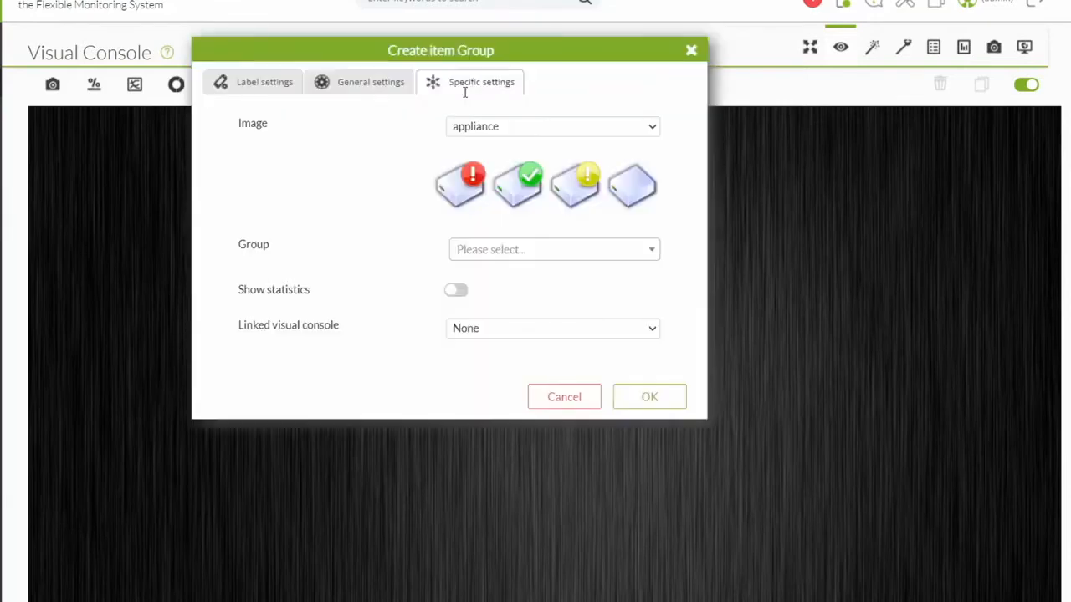
# Check the group list in the Group item form, leave it unset, and close with Escape.
pyautogui.click(510, 249)
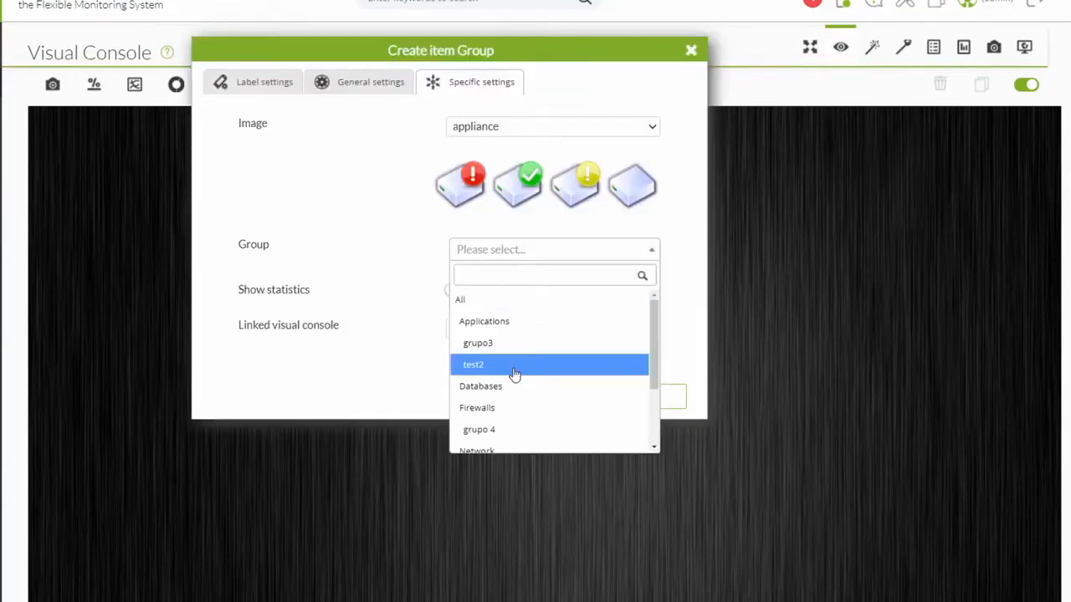
pyautogui.click(438, 304)
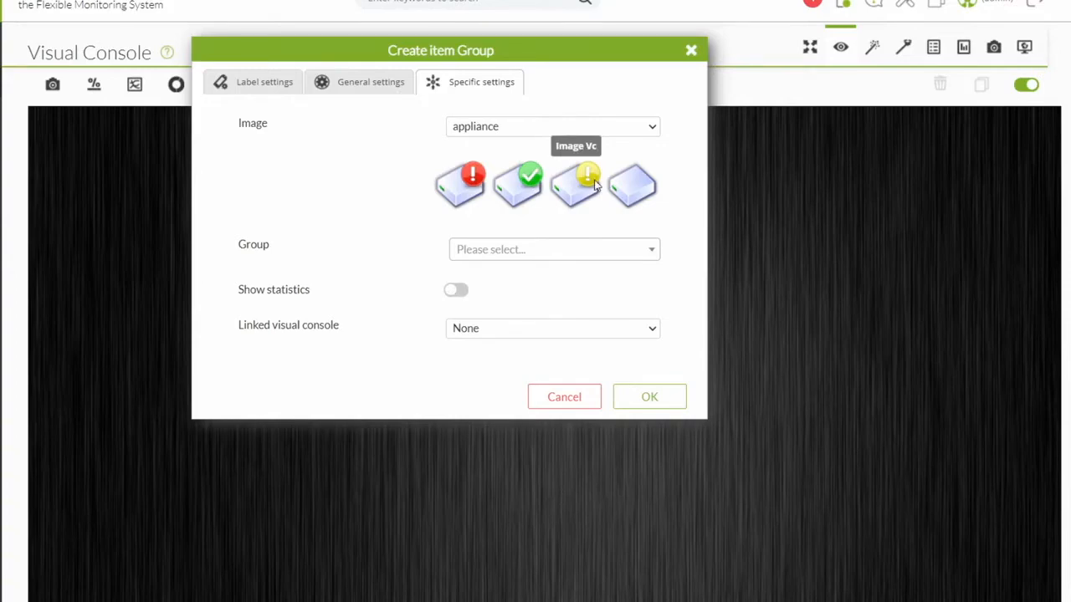
pyautogui.press('Escape')
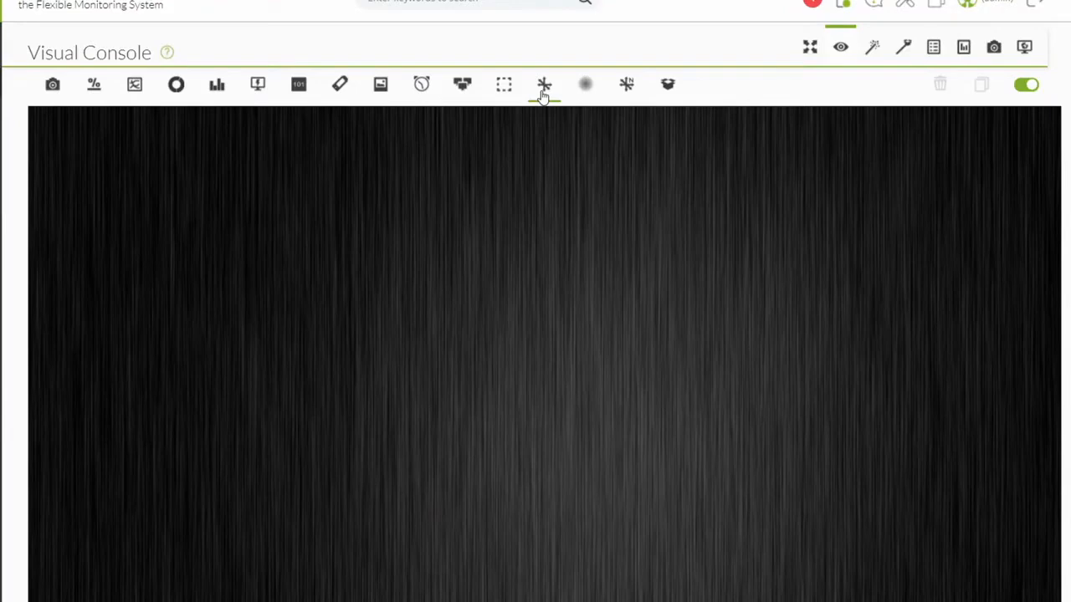
pyautogui.click(544, 94)
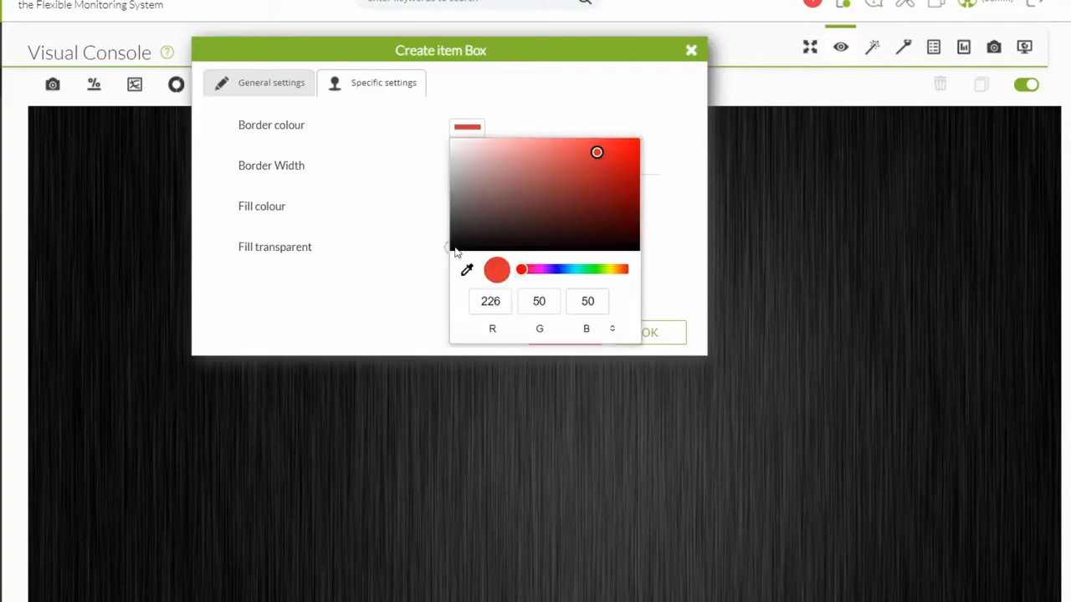
pyautogui.press('Escape')
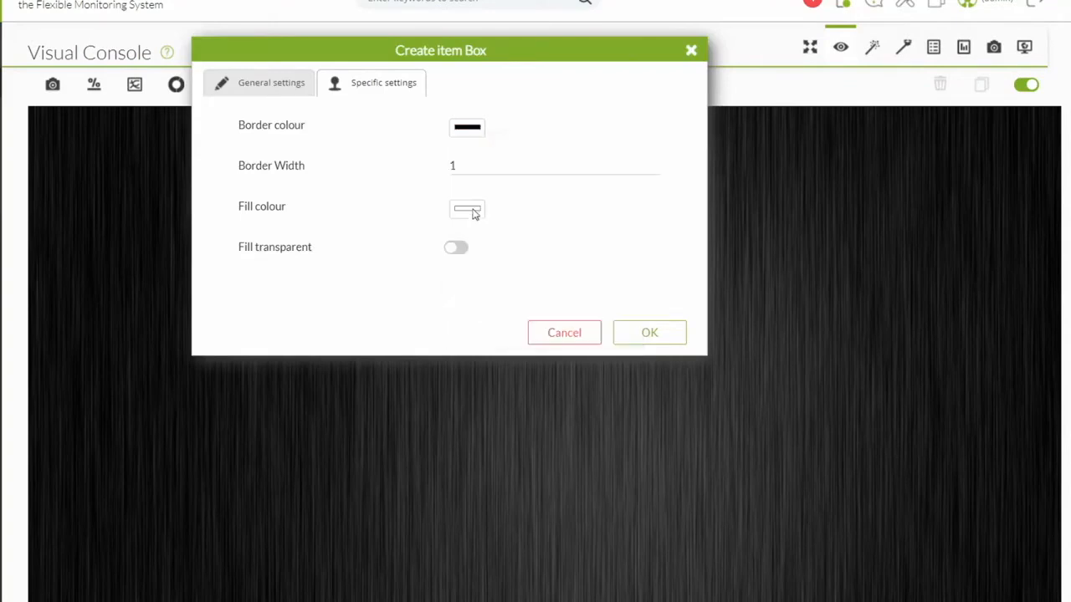
pyautogui.click(475, 213)
pyautogui.click(366, 199)
pyautogui.click(691, 50)
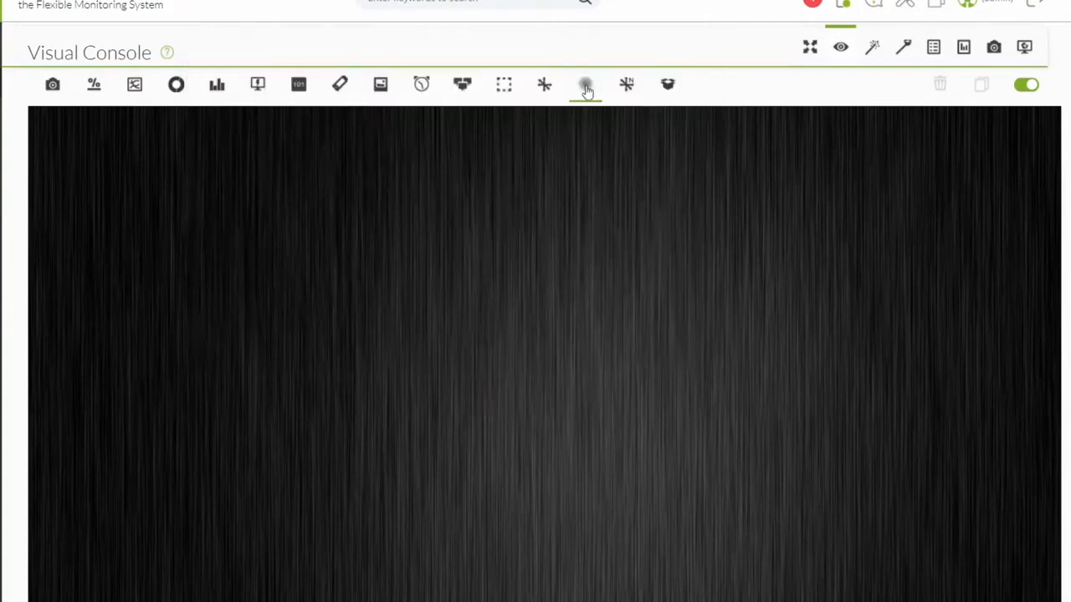
pyautogui.click(585, 87)
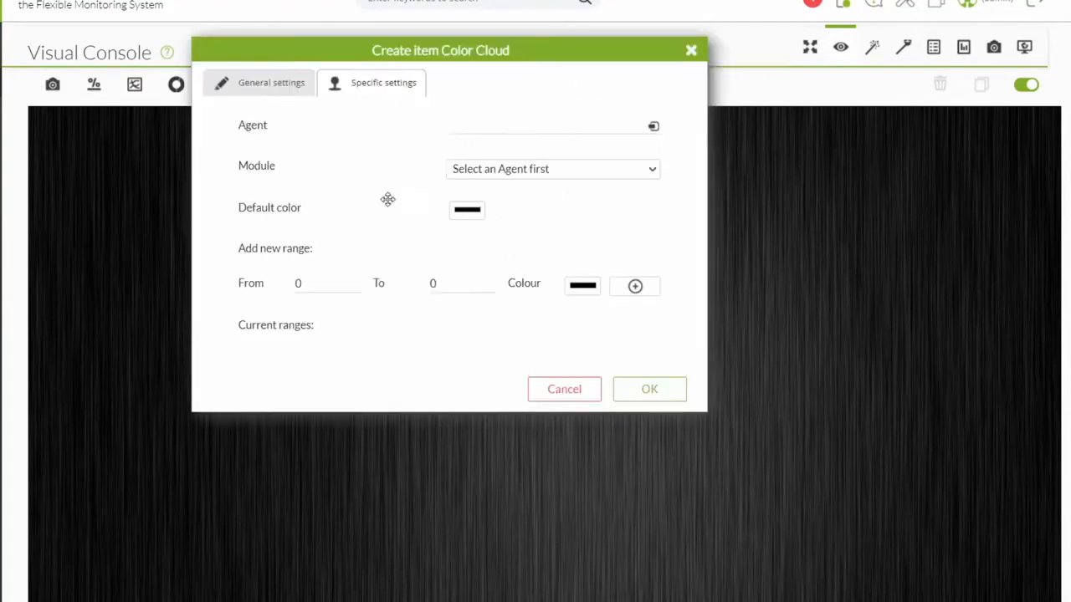
pyautogui.doubleClick(303, 283)
pyautogui.write('12')
pyautogui.doubleClick(435, 284)
pyautogui.write('15')
pyautogui.click(591, 293)
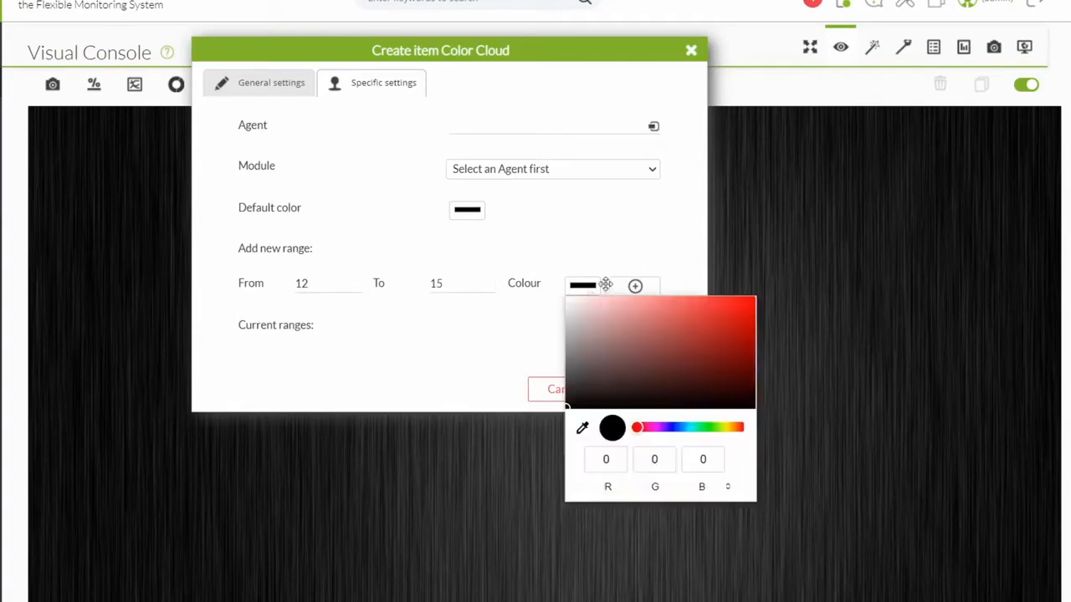
pyautogui.click(707, 314)
pyautogui.click(641, 249)
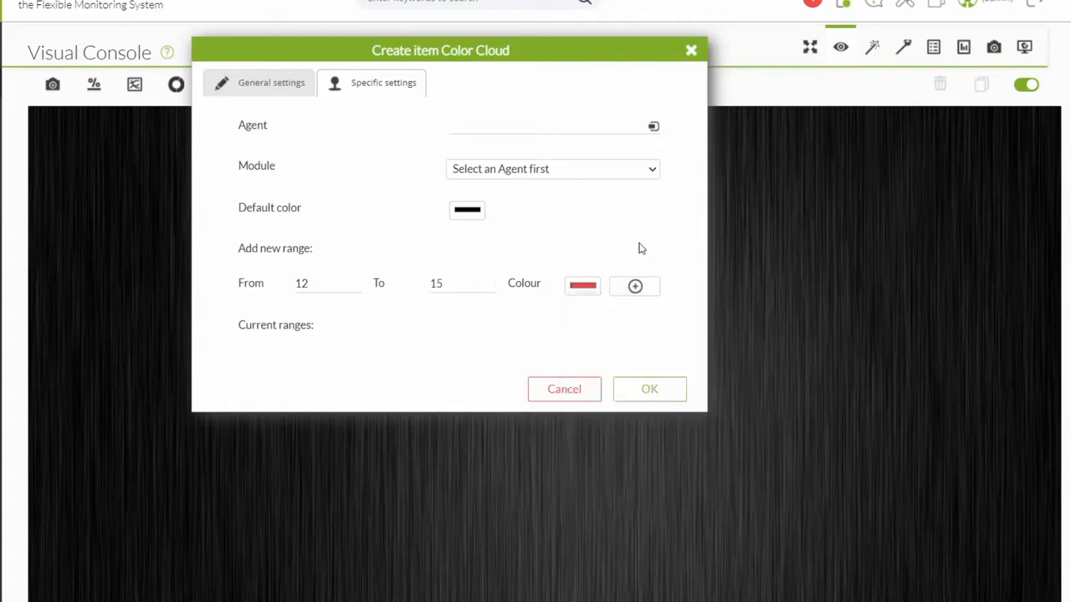
pyautogui.click(635, 286)
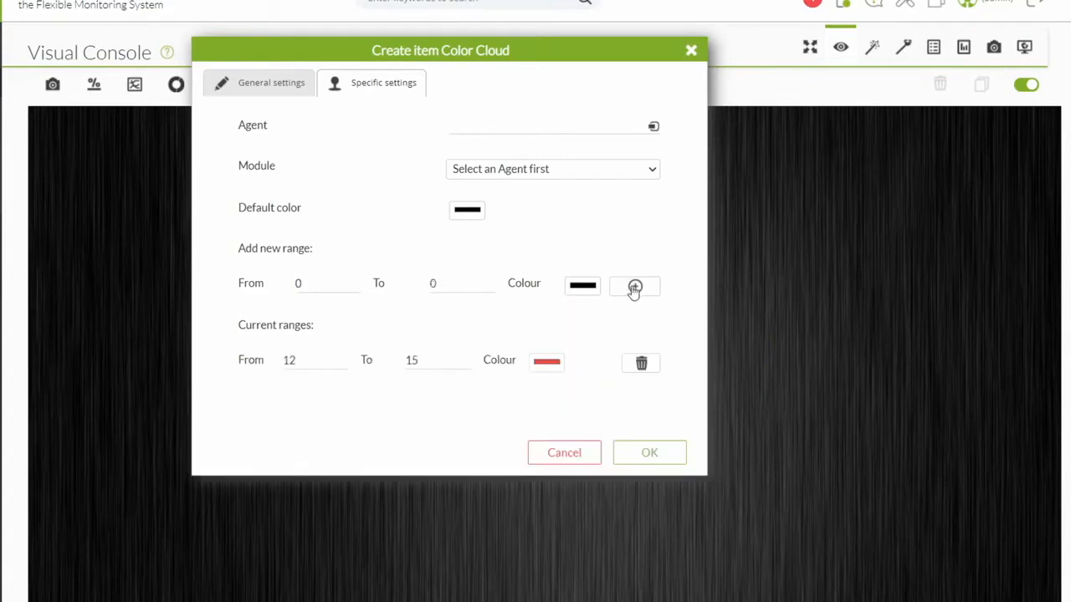
pyautogui.click(642, 363)
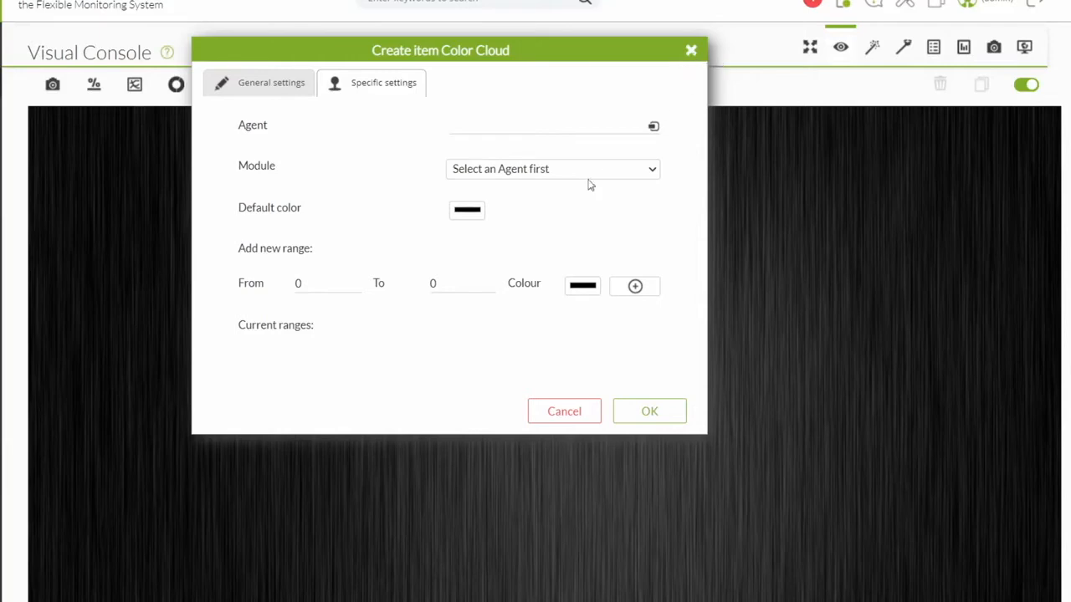
pyautogui.click(692, 53)
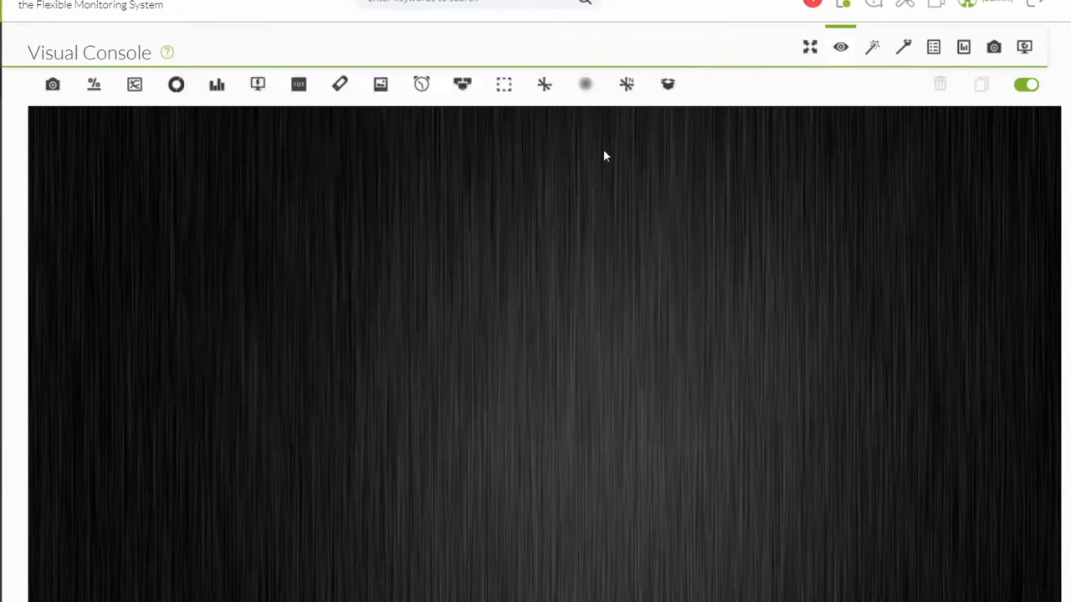
pyautogui.click(665, 90)
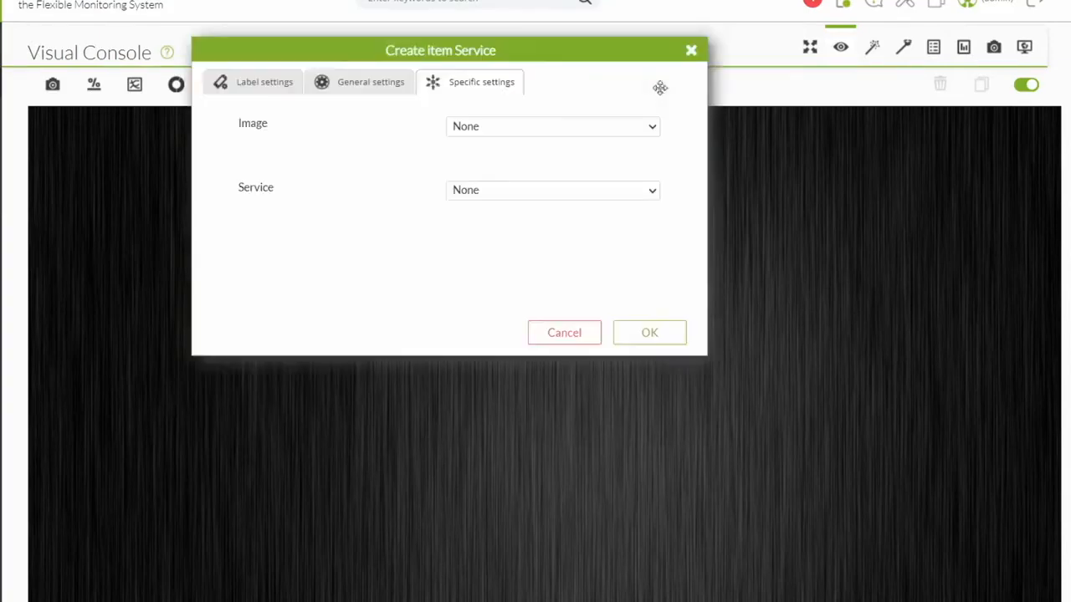
pyautogui.click(487, 129)
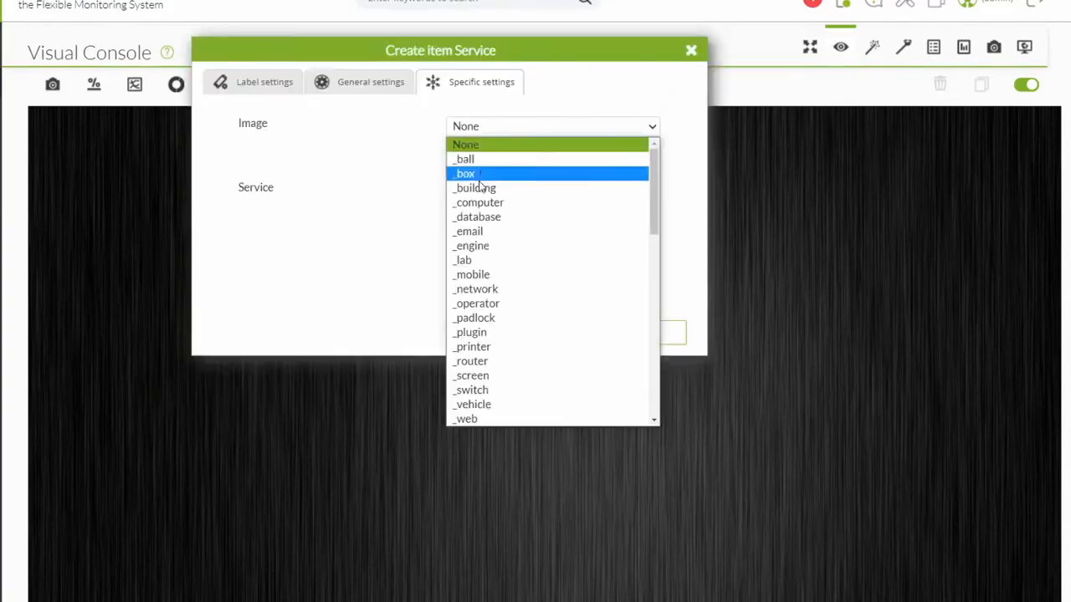
pyautogui.click(404, 200)
pyautogui.click(501, 194)
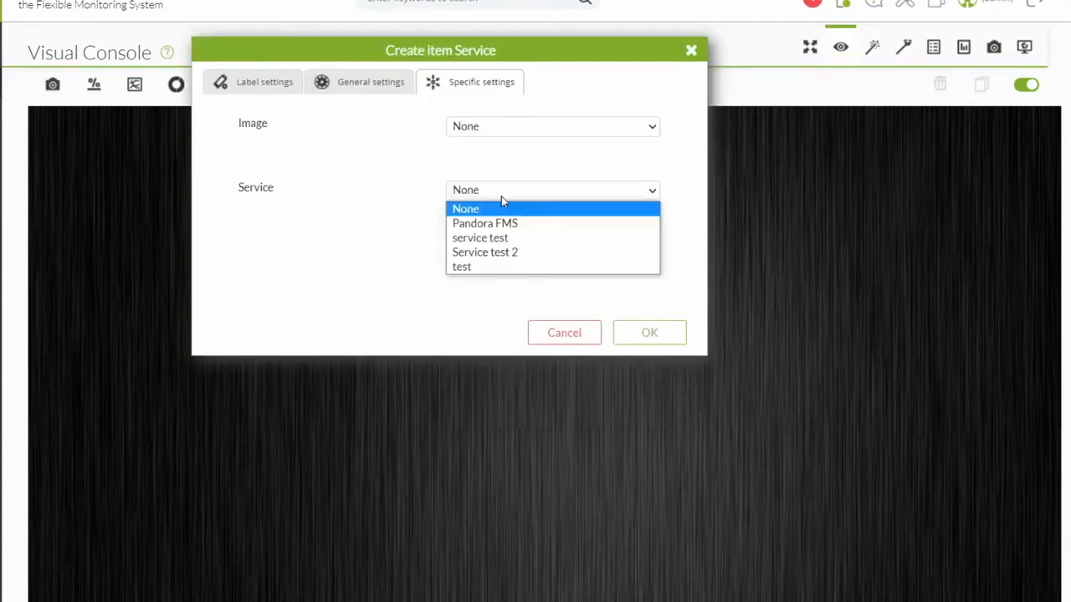
pyautogui.click(396, 195)
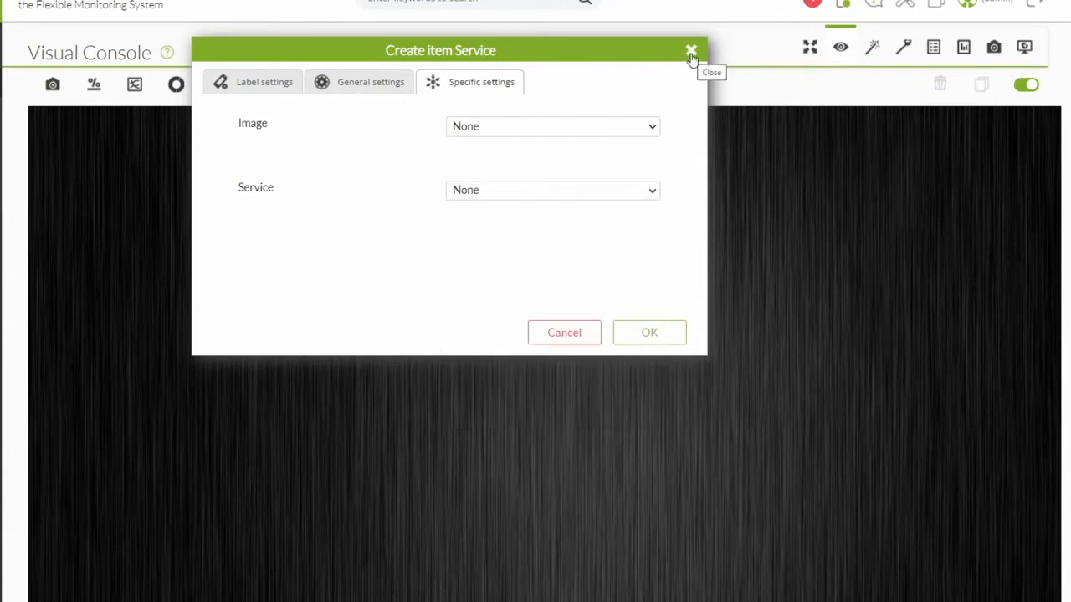
pyautogui.click(481, 130)
pyautogui.click(478, 174)
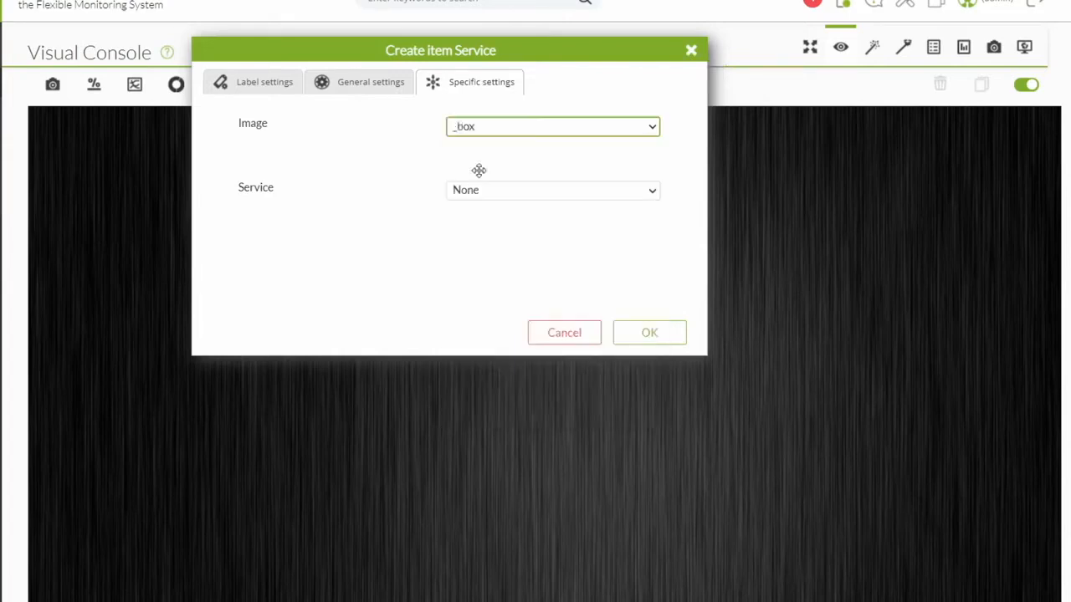
pyautogui.click(501, 251)
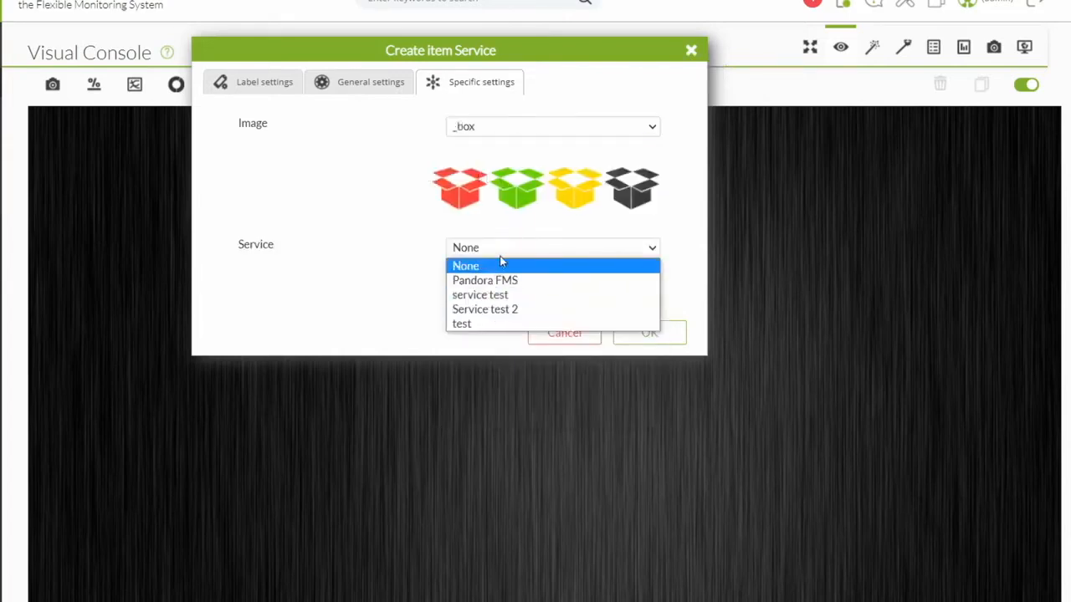
pyautogui.click(401, 229)
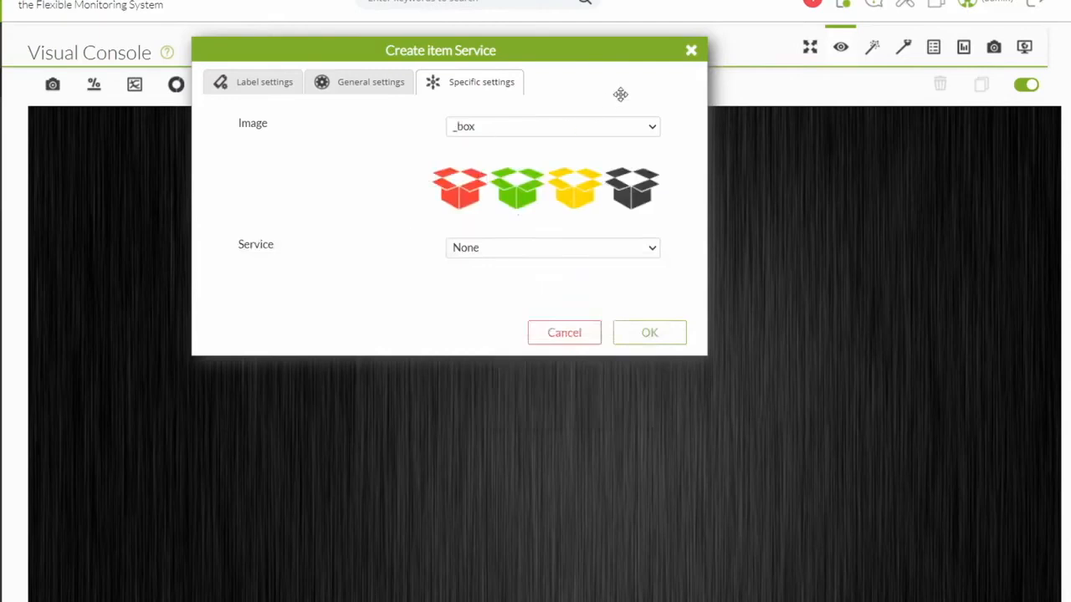
pyautogui.click(690, 54)
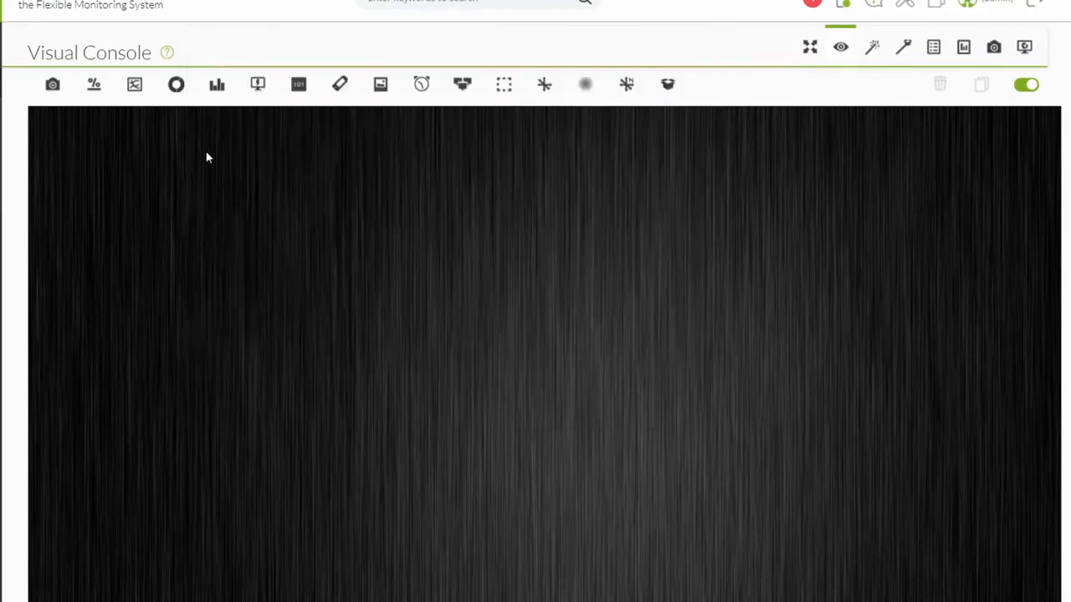
# Open a Percentile item with circular progress bar type, then close it without saving.
pyautogui.click(93, 91)
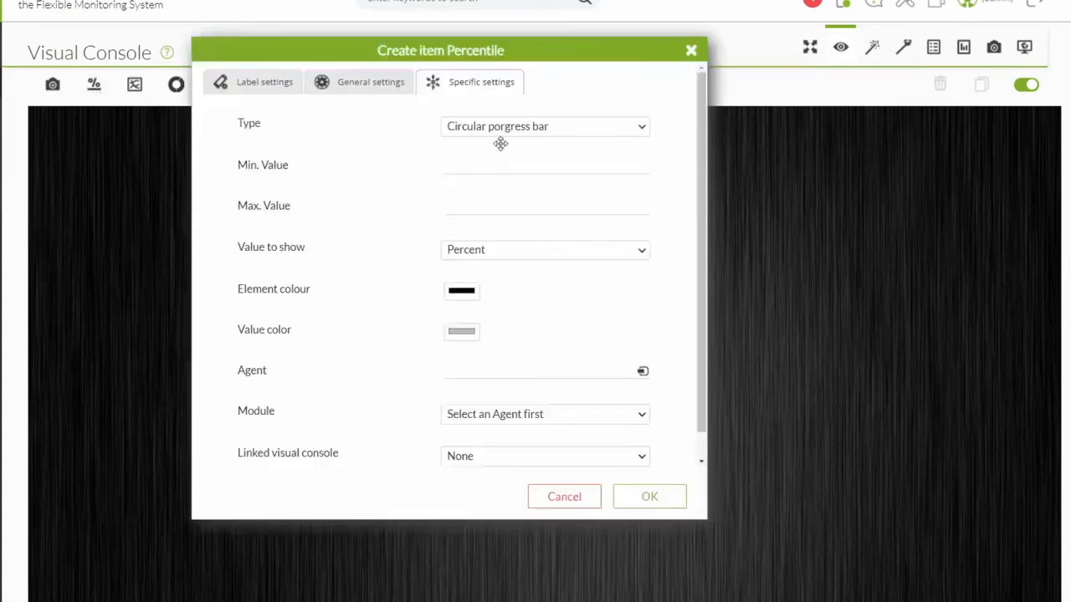
pyautogui.click(504, 130)
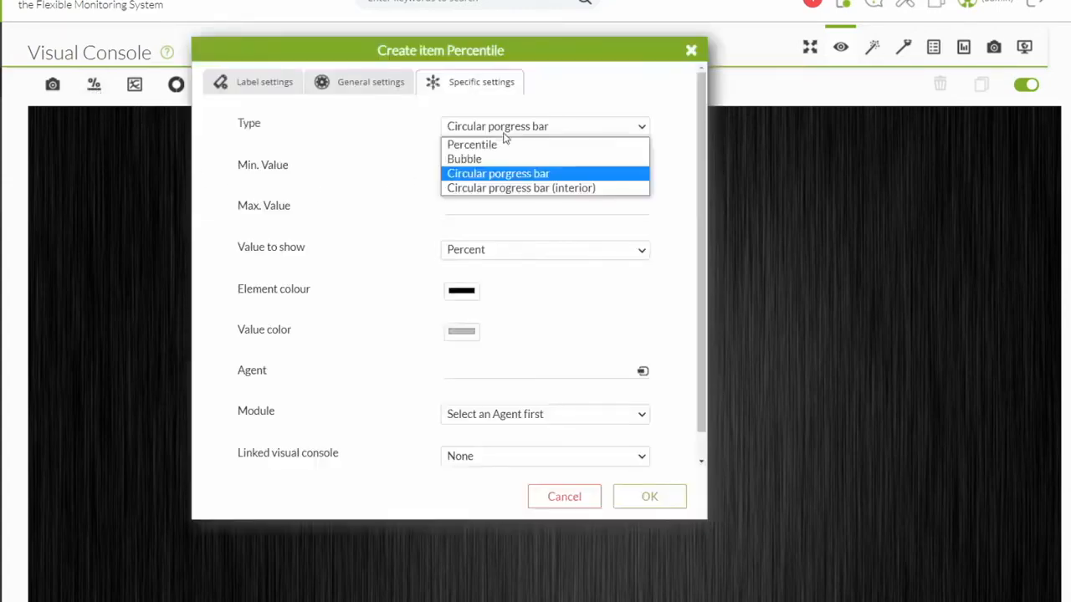
pyautogui.click(392, 136)
pyautogui.click(493, 168)
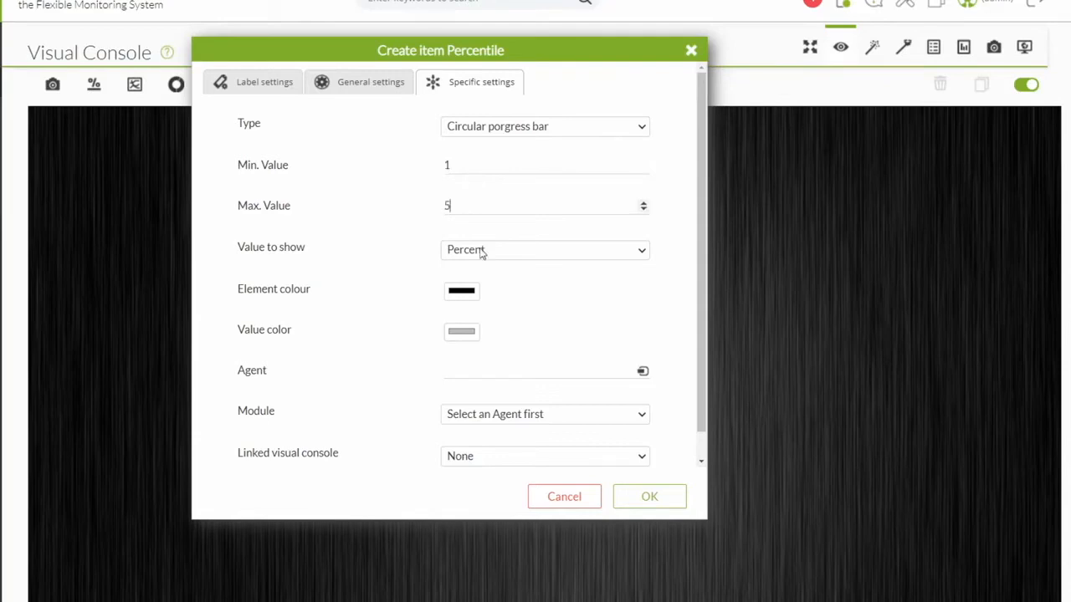
pyautogui.click(690, 51)
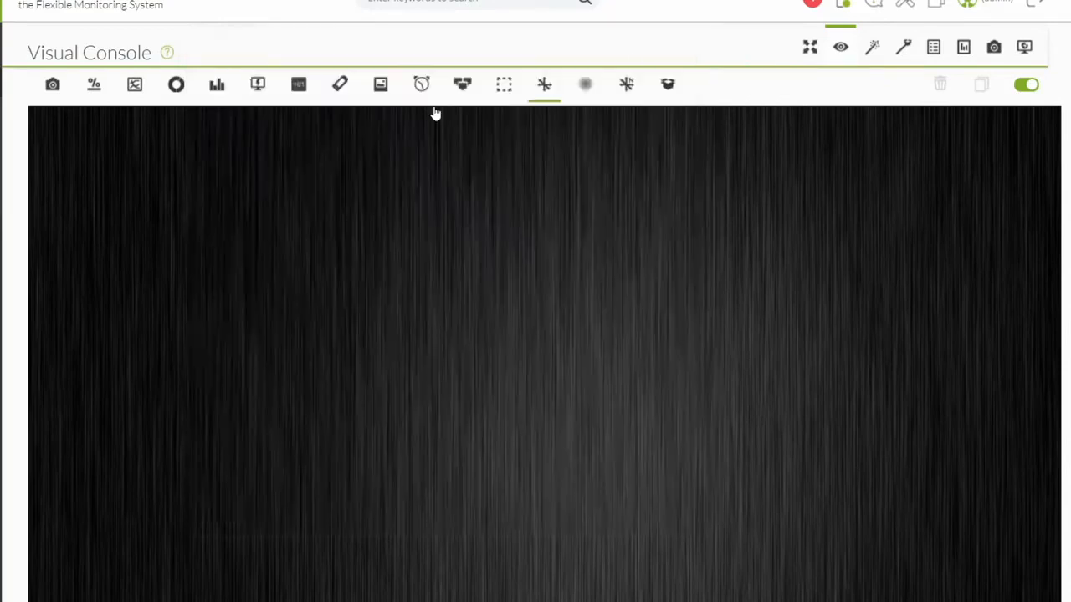
# Try a Module graph item set to Custom graph with None, then close it unsaved.
pyautogui.click(134, 86)
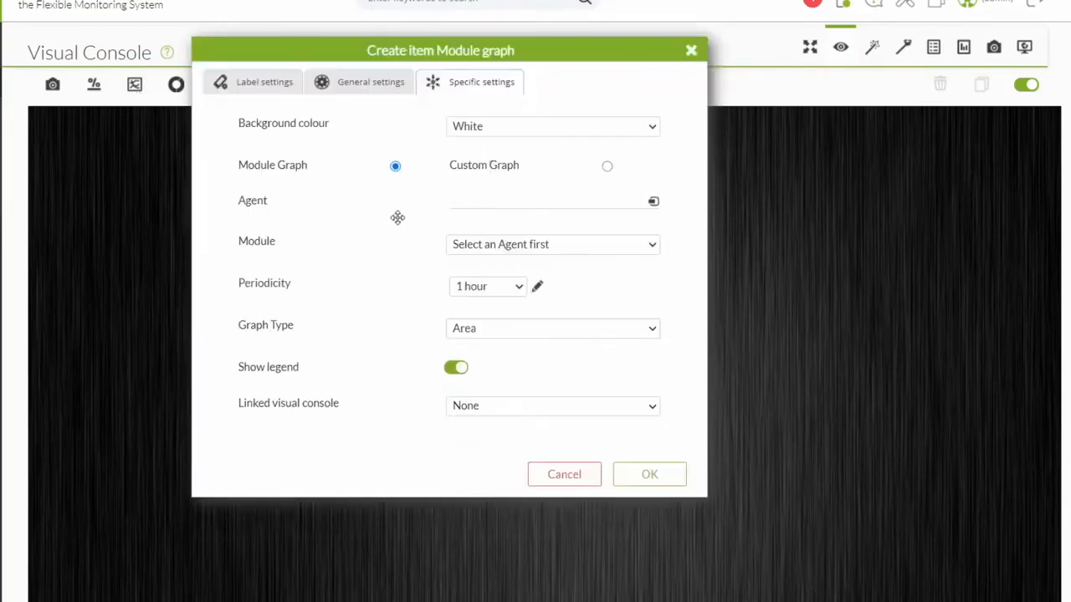
pyautogui.click(507, 244)
pyautogui.click(502, 214)
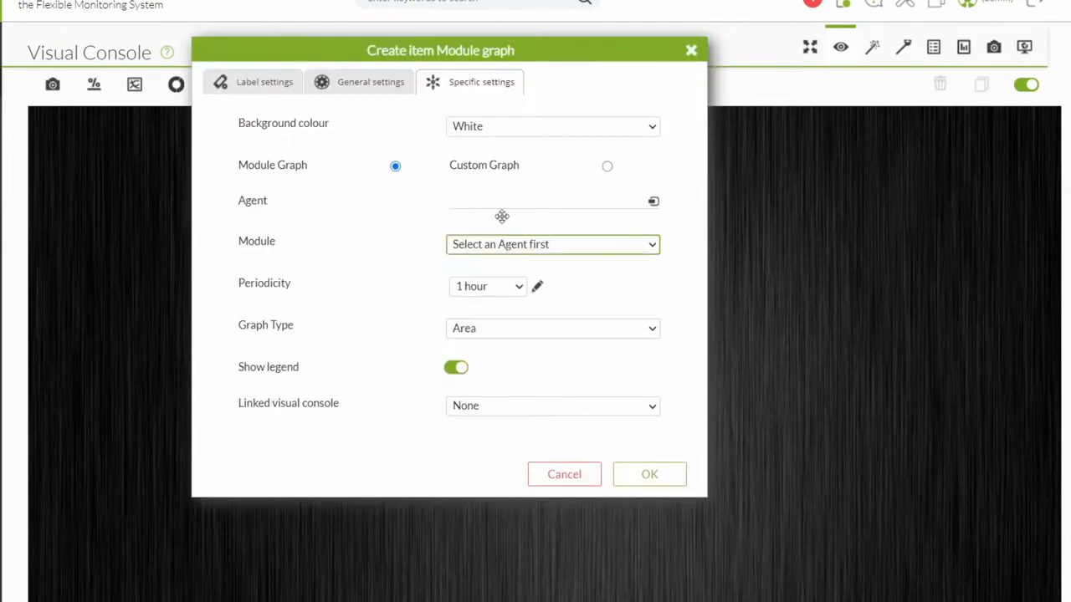
pyautogui.click(606, 165)
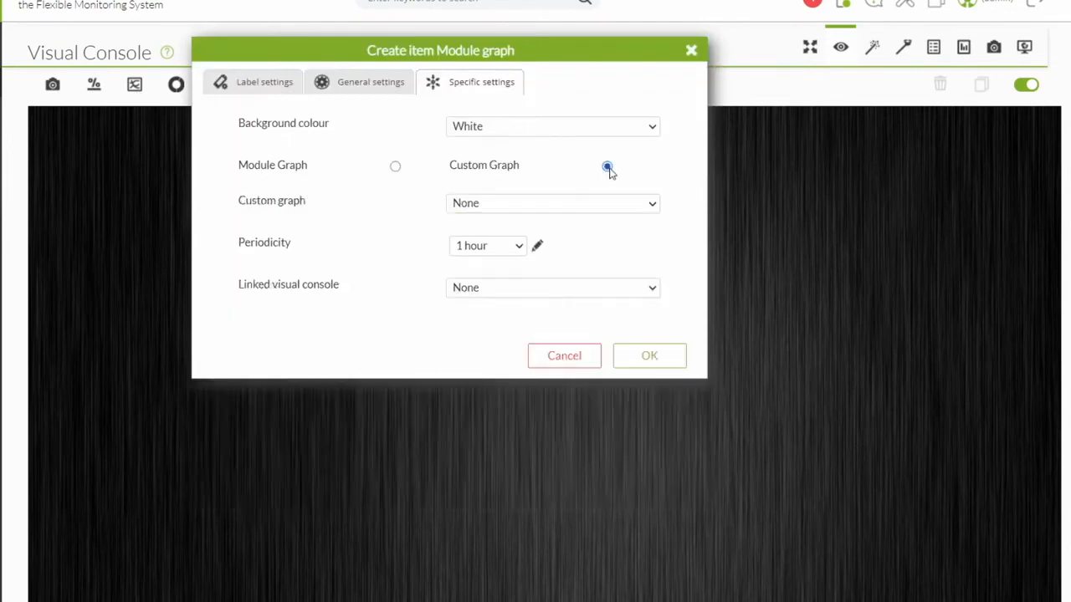
pyautogui.click(539, 204)
pyautogui.click(494, 206)
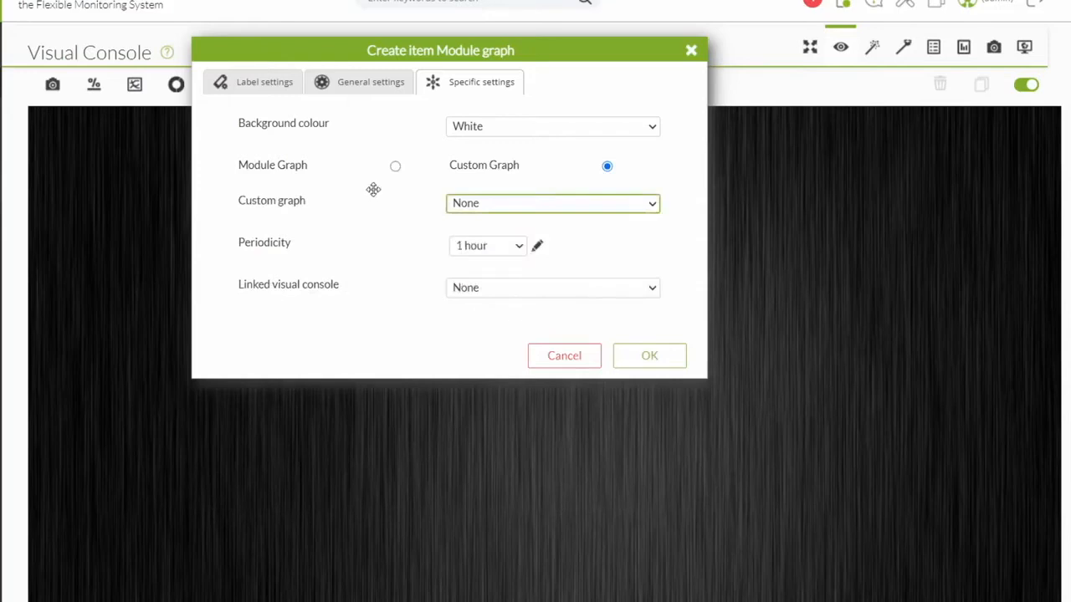
pyautogui.click(690, 52)
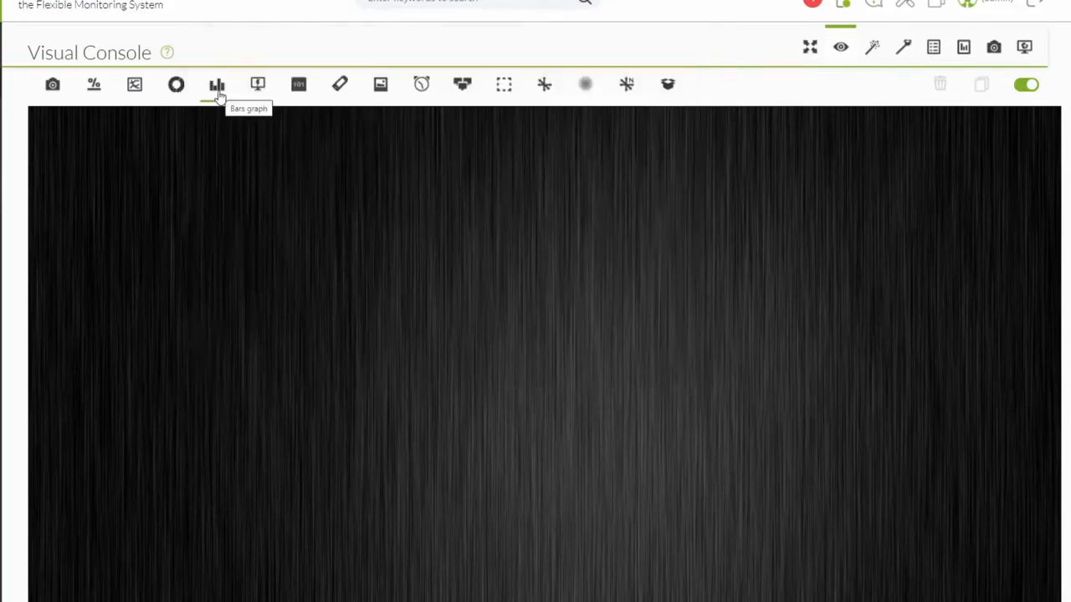
pyautogui.click(176, 84)
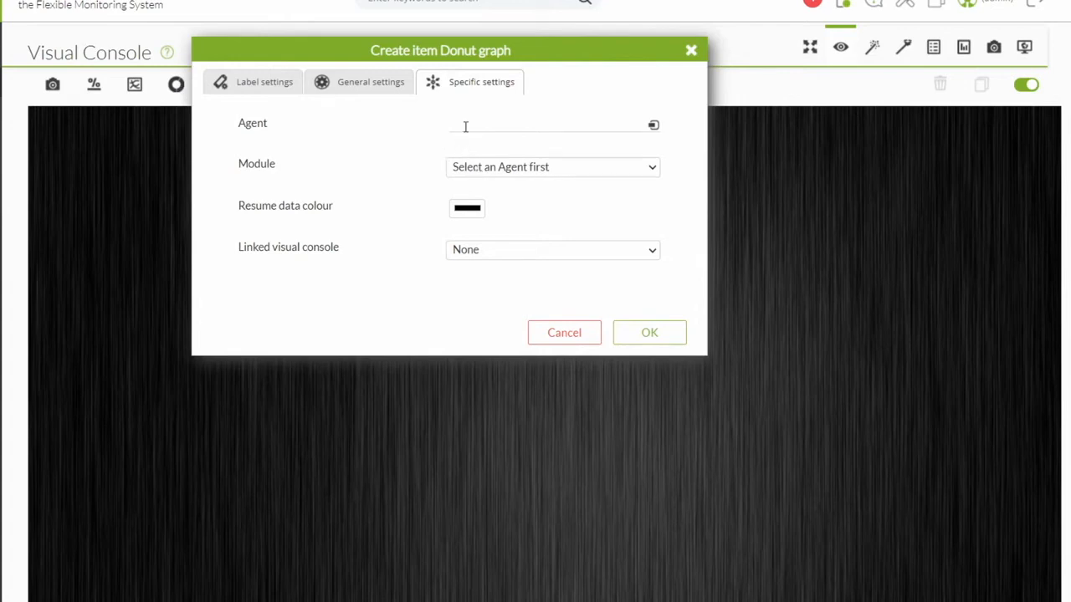
pyautogui.click(691, 52)
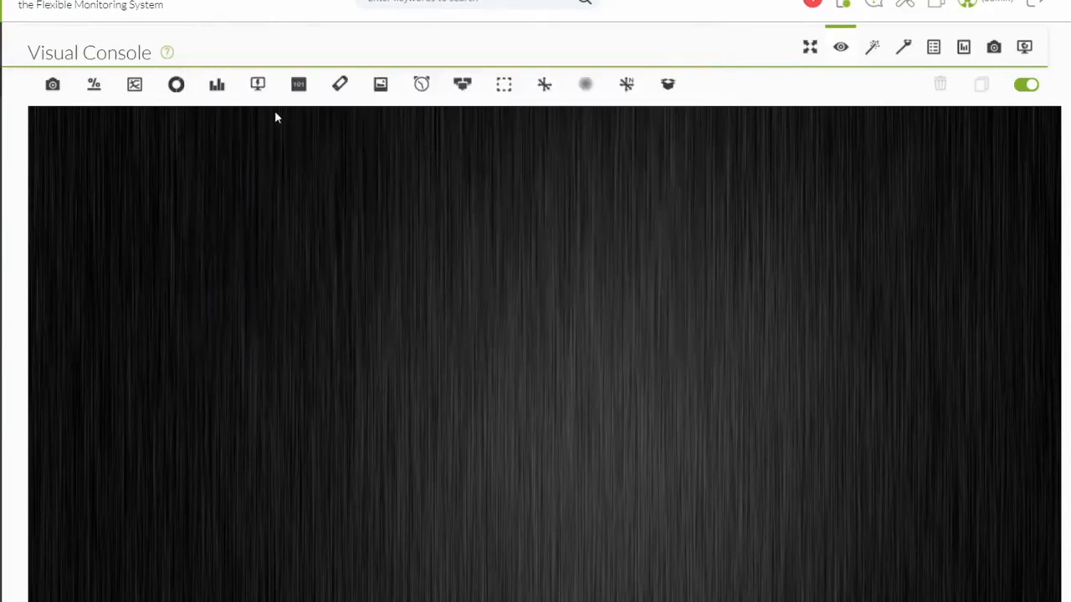
pyautogui.click(258, 88)
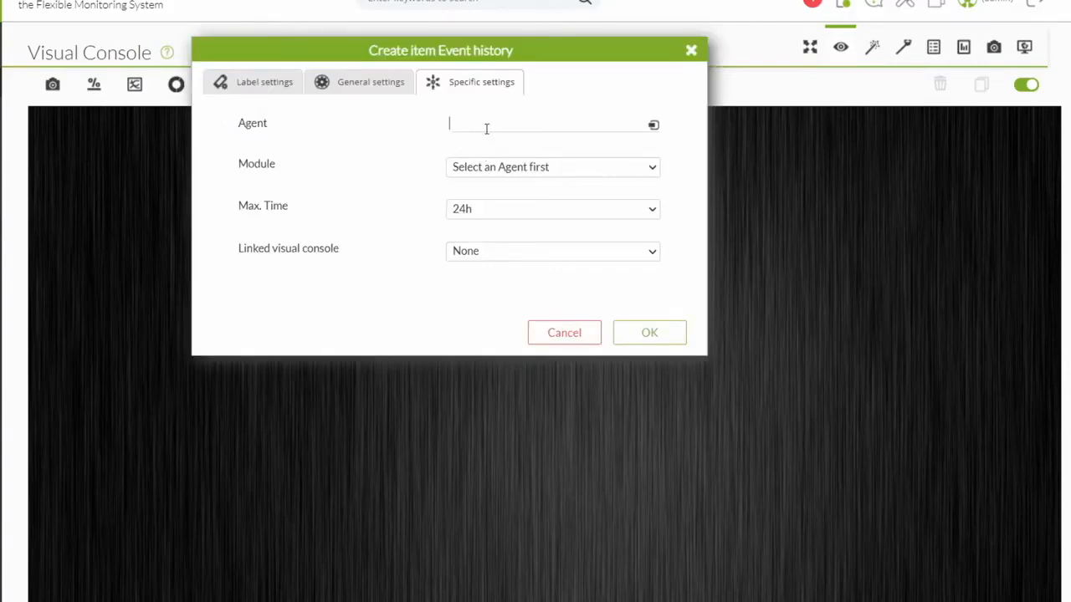
pyautogui.click(502, 217)
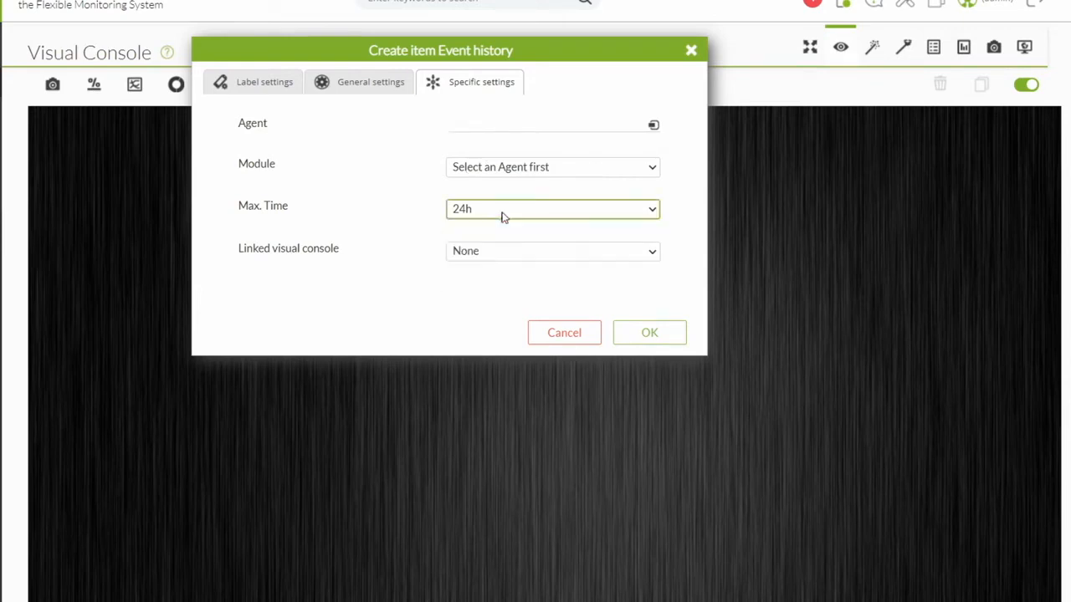
pyautogui.click(586, 328)
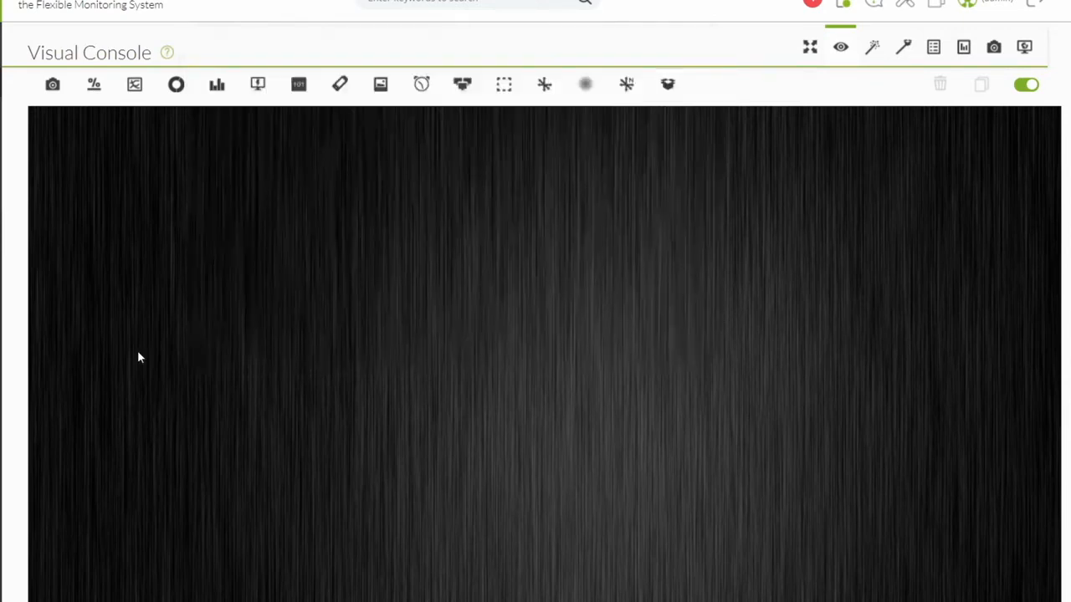
# Start a Static graph item using the _database image.
pyautogui.click(52, 84)
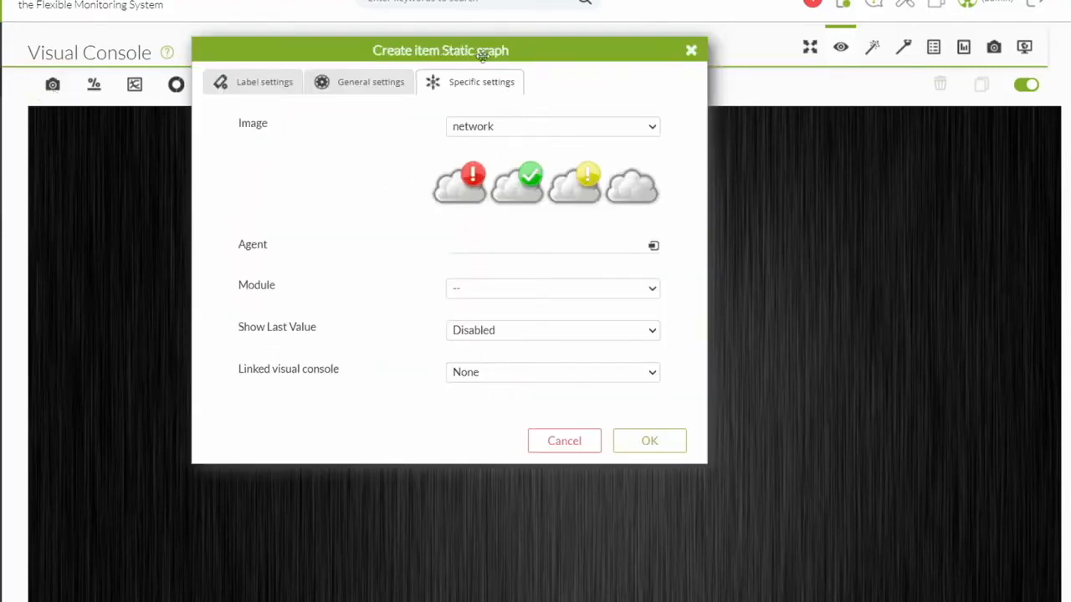
pyautogui.click(519, 126)
pyautogui.moveTo(649, 198); pyautogui.dragTo(642, 331)
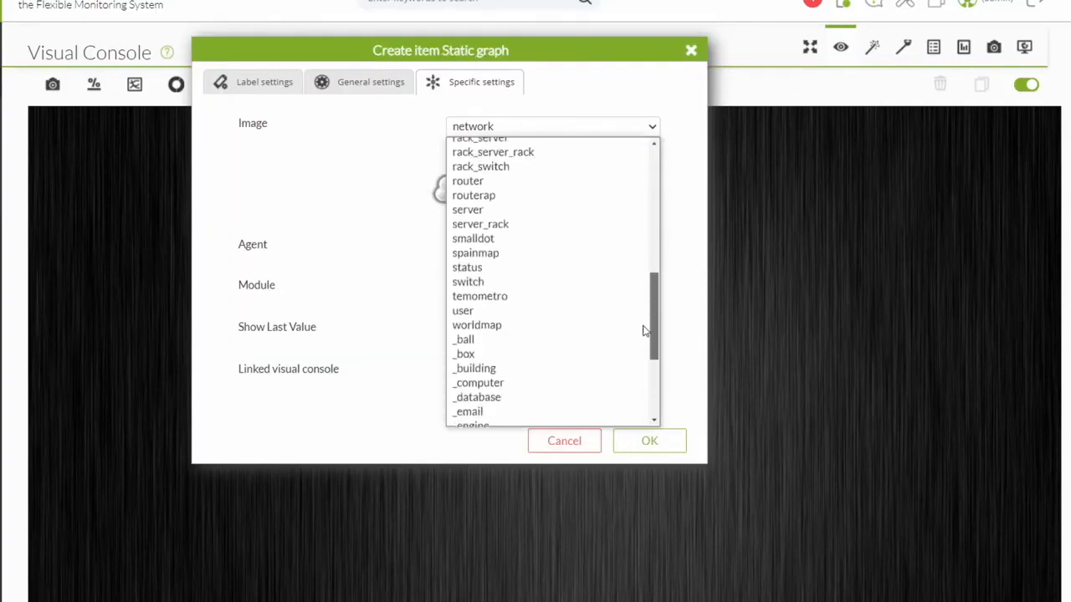
pyautogui.click(506, 398)
# Link it to agent pandora01's Database Maintenance module with Show Last Value enabled.
pyautogui.click(473, 249)
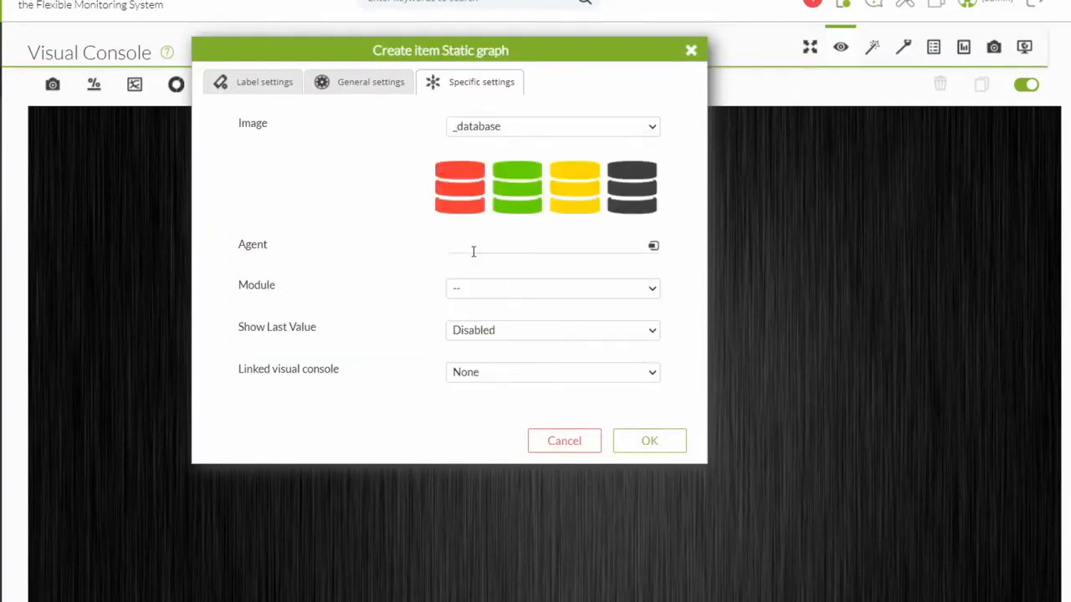
pyautogui.write('pandora')
pyautogui.click(482, 260)
pyautogui.click(497, 290)
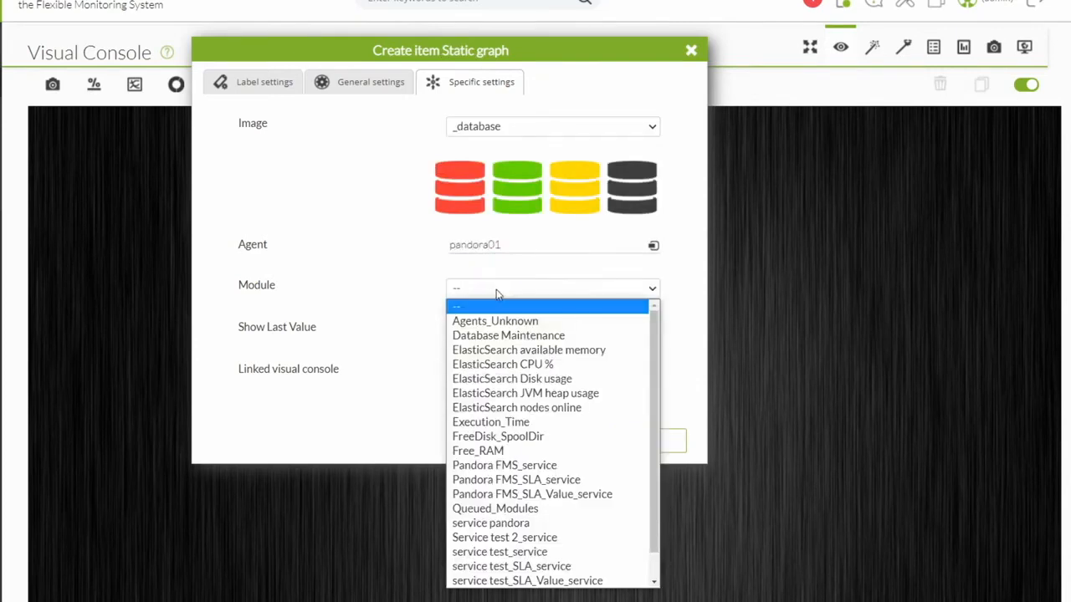
pyautogui.click(500, 336)
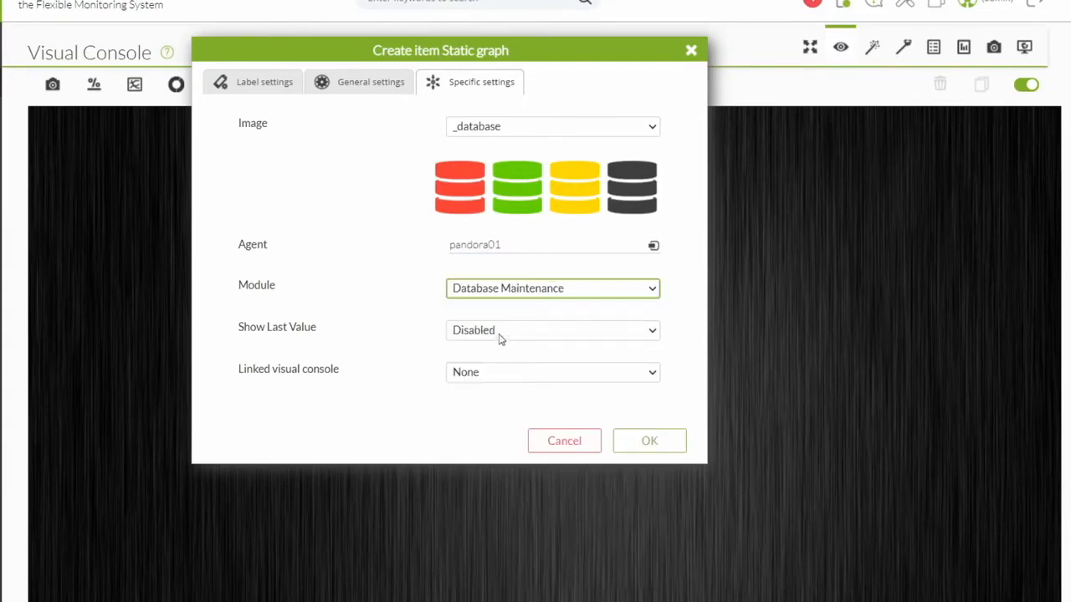
pyautogui.click(501, 338)
pyautogui.click(497, 364)
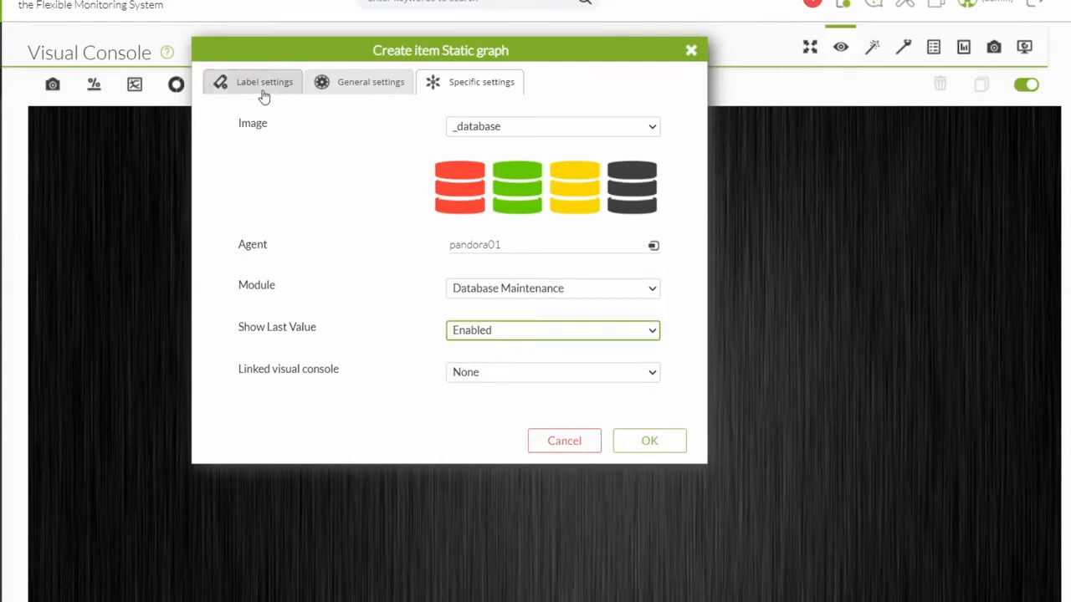
pyautogui.click(344, 83)
# Size the item 110 x 65 and position it at X 670, Y 300.
pyautogui.write('110')
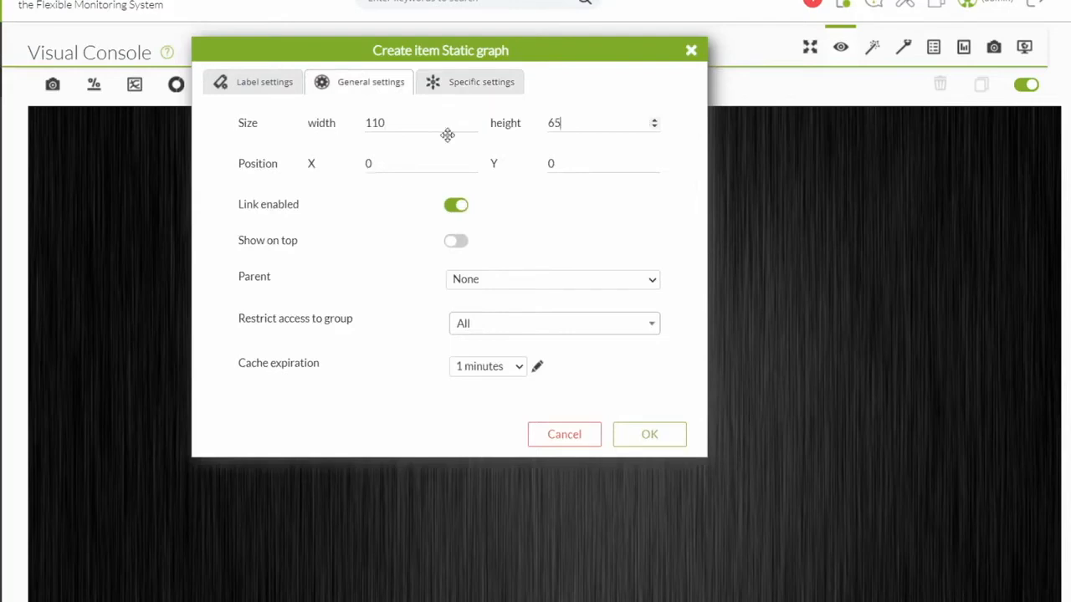
pyautogui.click(394, 160)
pyautogui.write('670')
pyautogui.click(566, 166)
pyautogui.moveTo(567, 166); pyautogui.dragTo(537, 170)
pyautogui.write('300')
# Leave parent as None, check group access, and keep Show on top enabled.
pyautogui.click(514, 282)
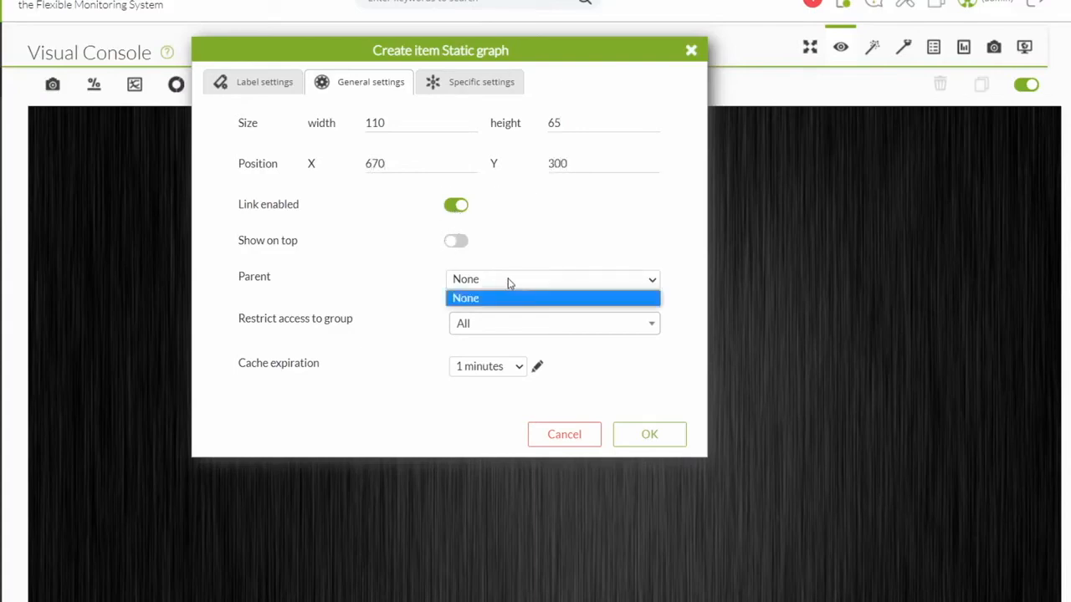
pyautogui.click(475, 328)
pyautogui.click(482, 330)
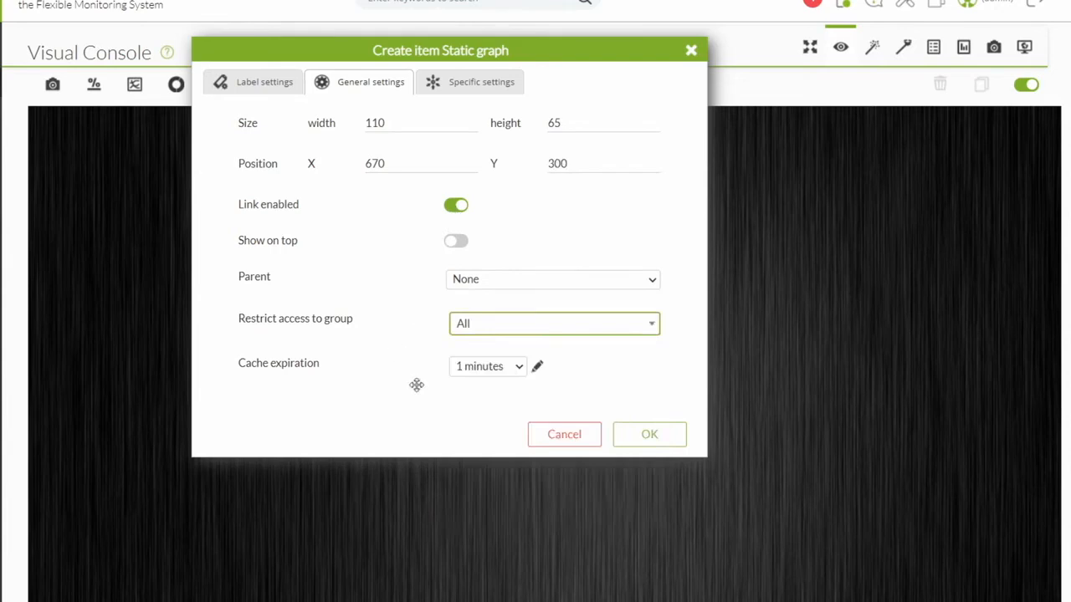
pyautogui.click(454, 244)
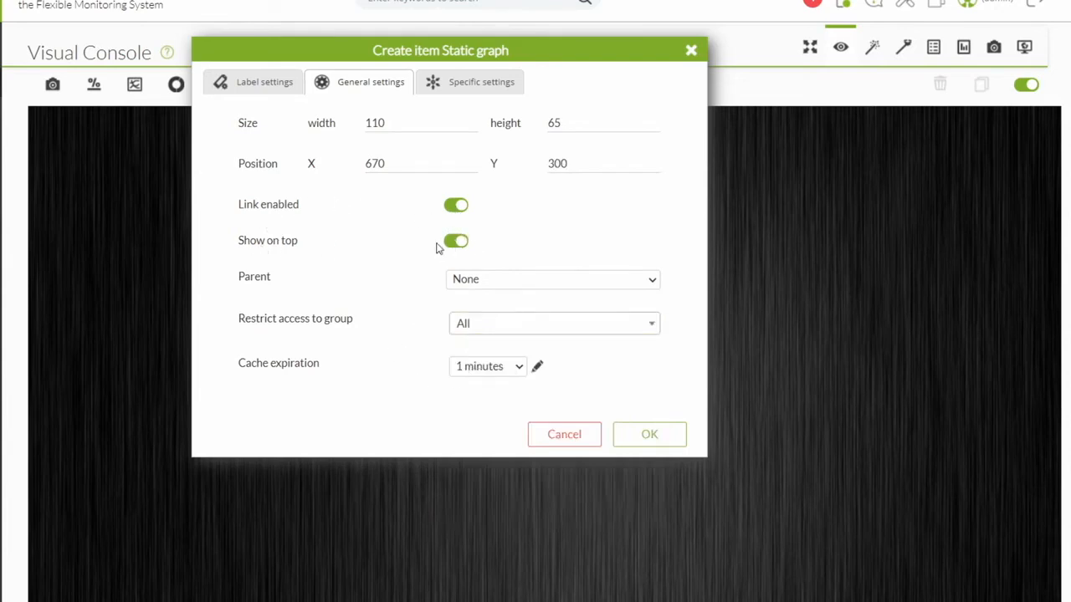
pyautogui.click(452, 244)
pyautogui.click(452, 244)
# Label the item 'Database Maintenance' in white 12pt on the right, and add it to the console.
pyautogui.click(265, 84)
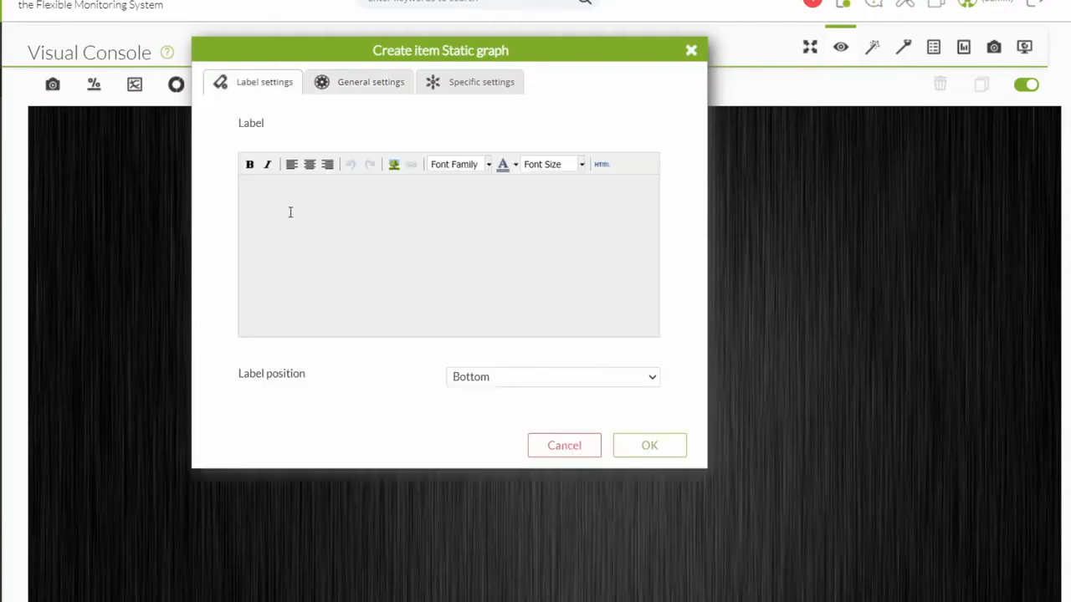
pyautogui.write('Database Maintenance')
pyautogui.tripleClick(337, 198)
pyautogui.click(515, 166)
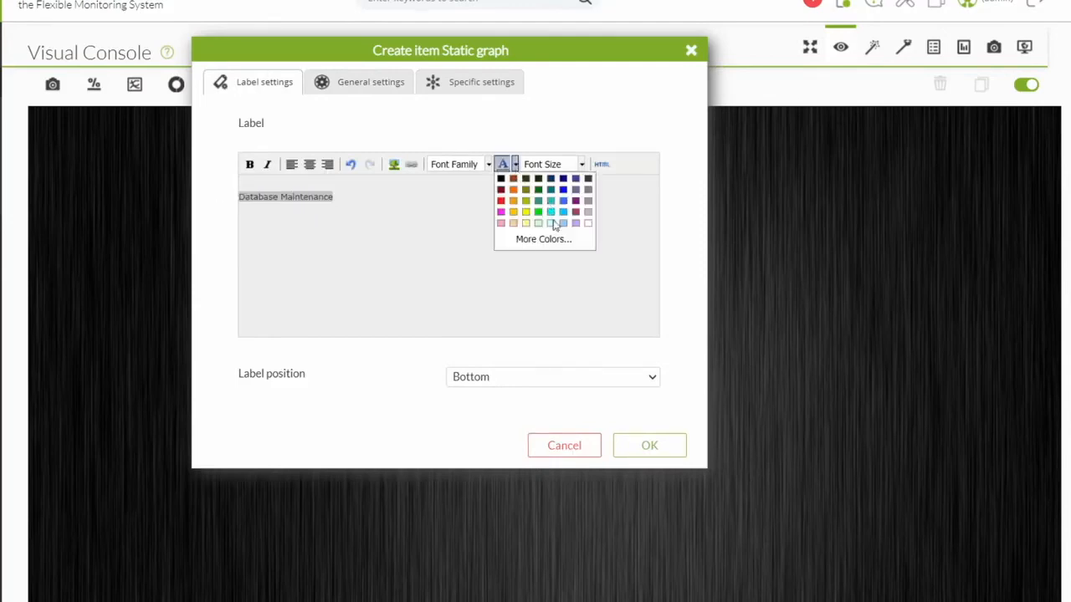
pyautogui.click(589, 225)
pyautogui.click(581, 165)
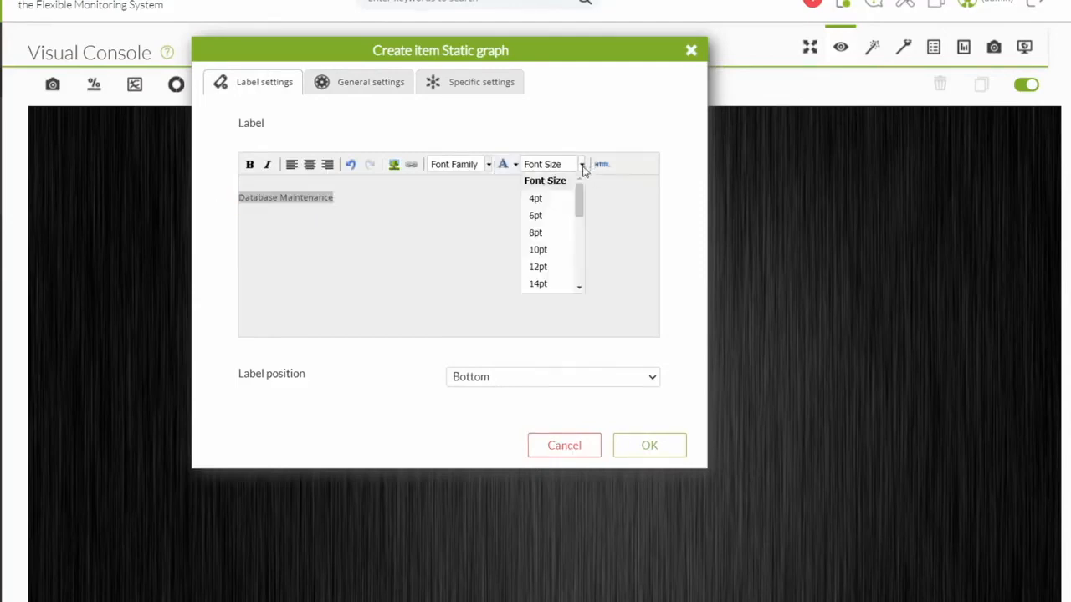
pyautogui.click(546, 268)
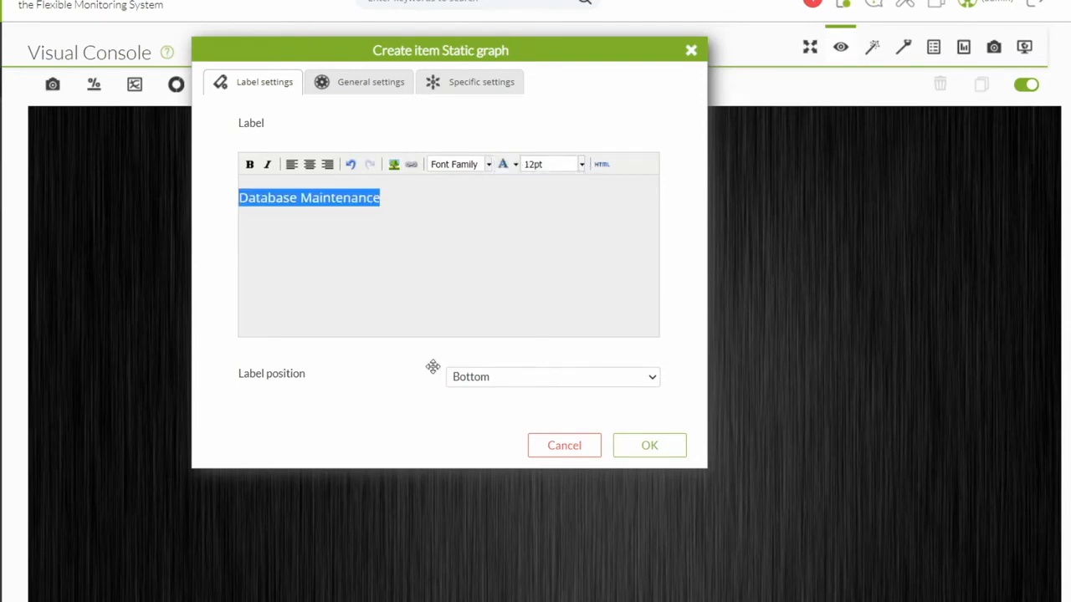
pyautogui.click(500, 378)
pyautogui.click(487, 424)
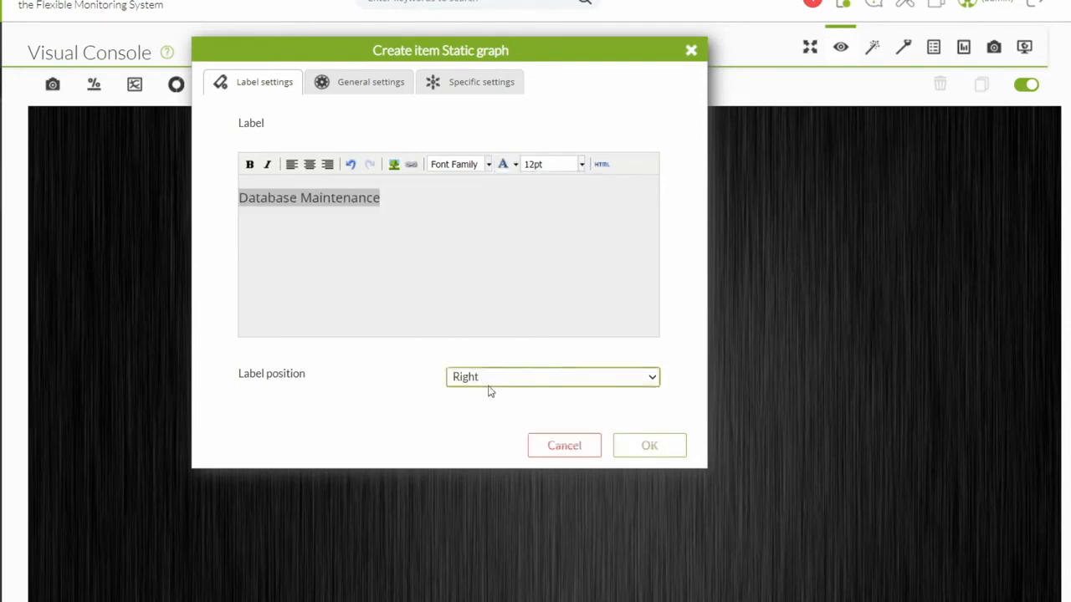
pyautogui.click(646, 448)
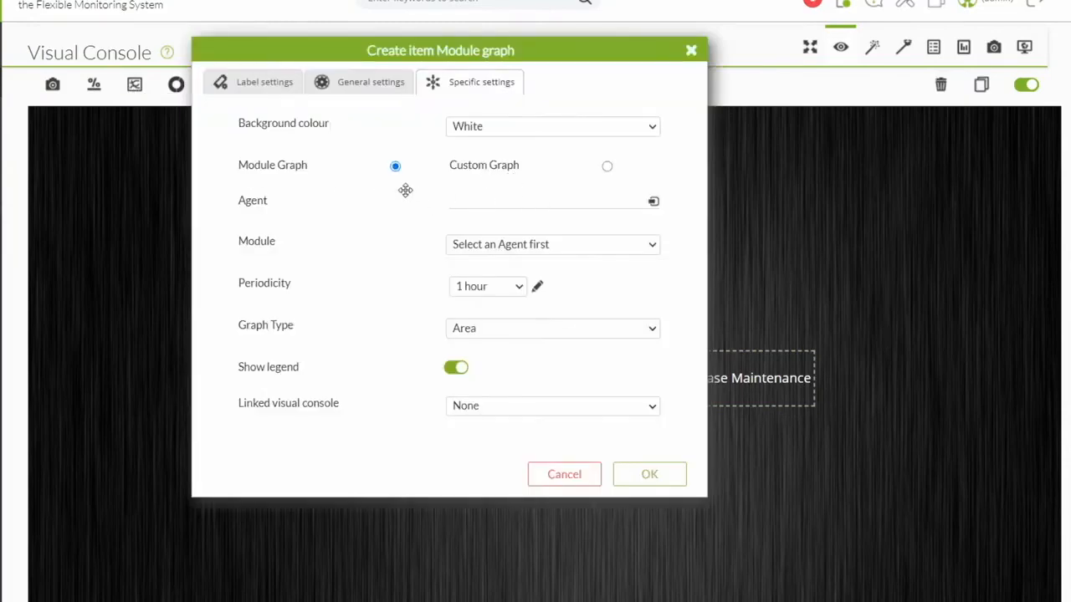
# Configure the Pandora RAM/CPU custom graph with a transparent background and a 1-day period.
pyautogui.click(606, 167)
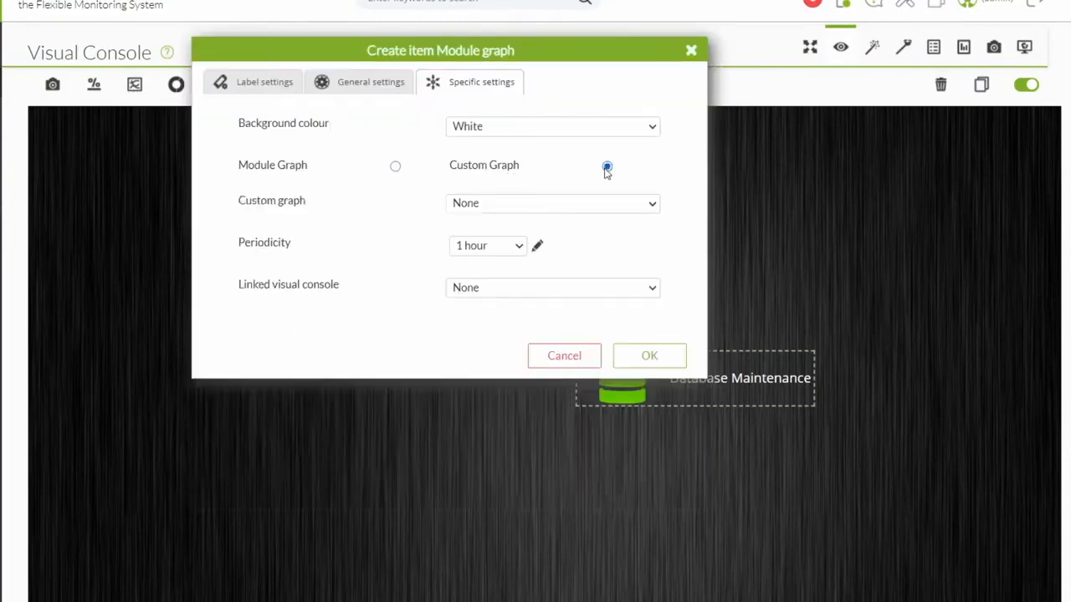
pyautogui.click(501, 204)
pyautogui.click(502, 235)
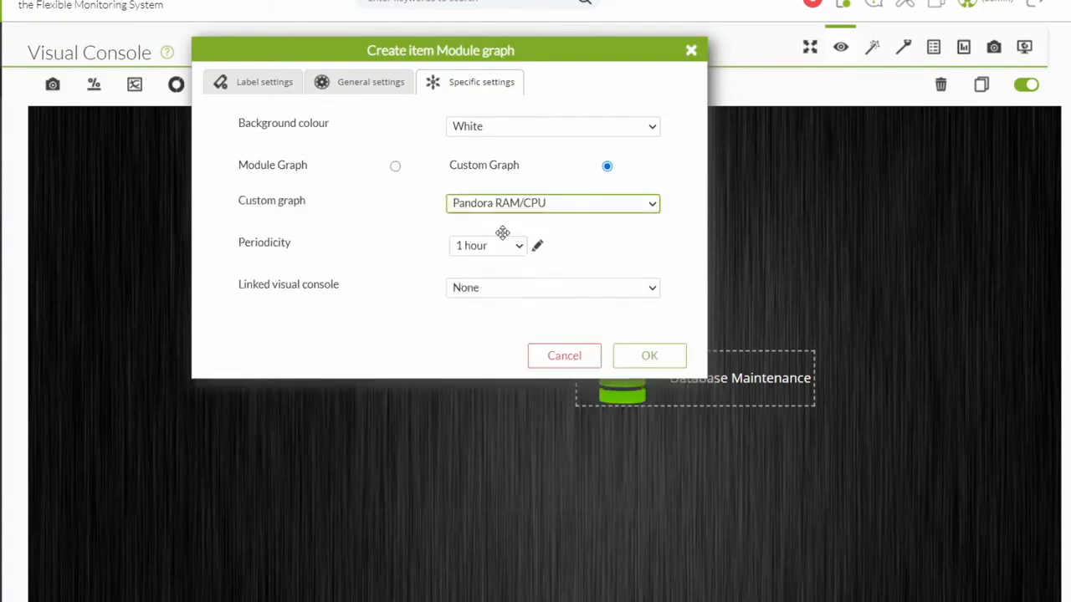
pyautogui.click(504, 128)
pyautogui.click(495, 174)
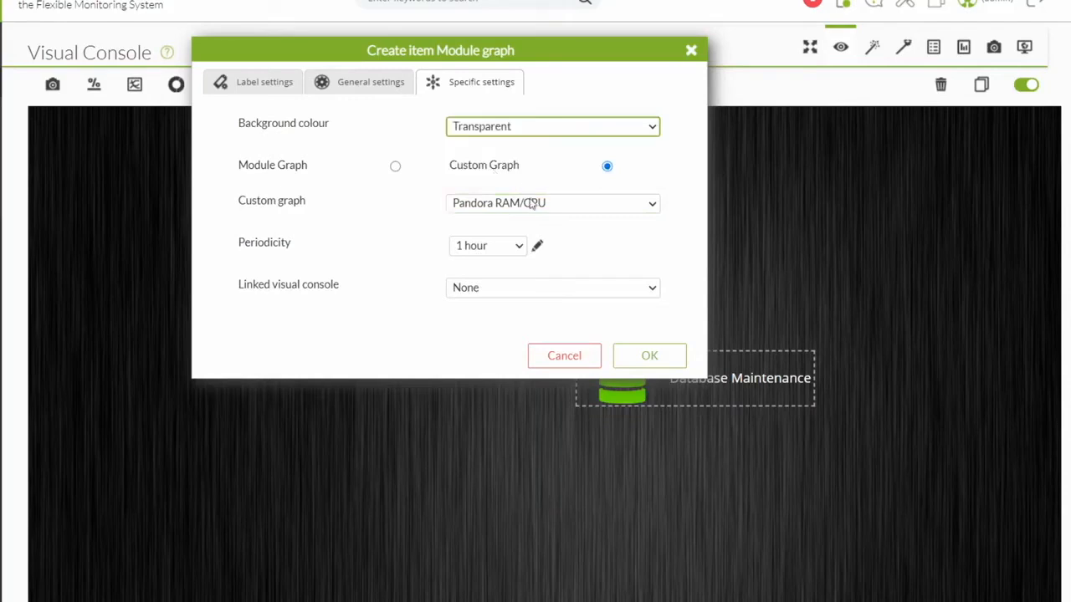
pyautogui.click(492, 248)
pyautogui.click(489, 362)
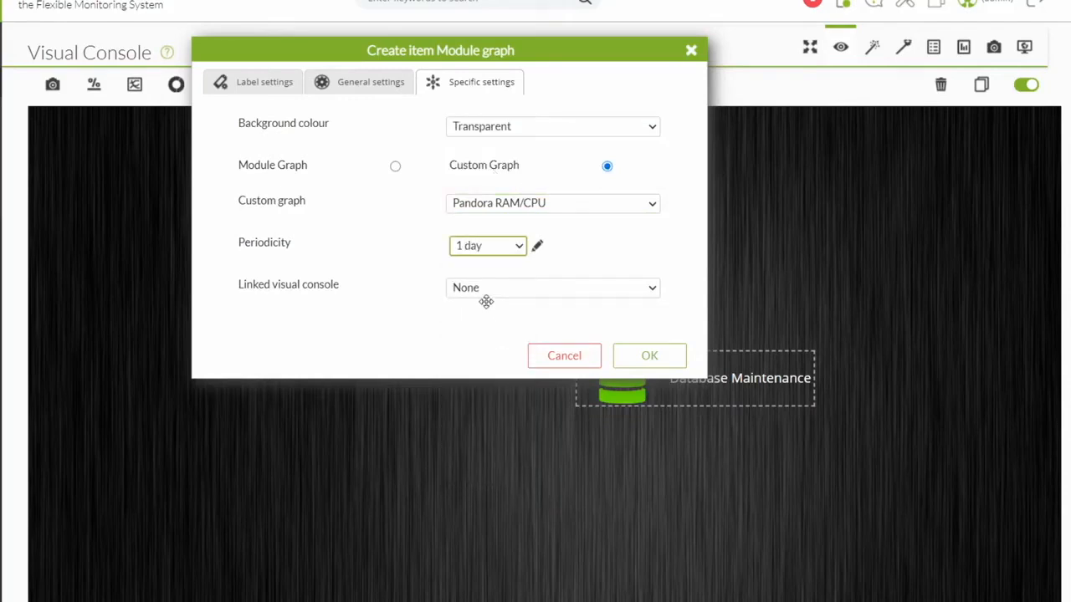
# Size the graph 590x295 at X 670, Y 600 and create it below Database Maintenance.
pyautogui.click(369, 87)
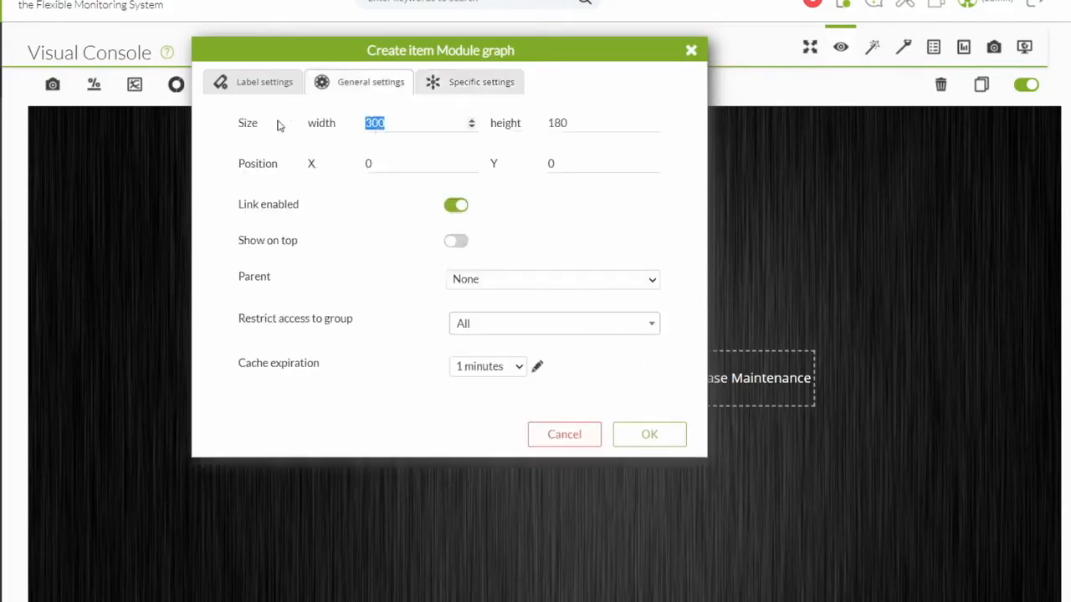
pyautogui.press('Tab')
pyautogui.write('29')
pyautogui.write('670')
pyautogui.press('Tab')
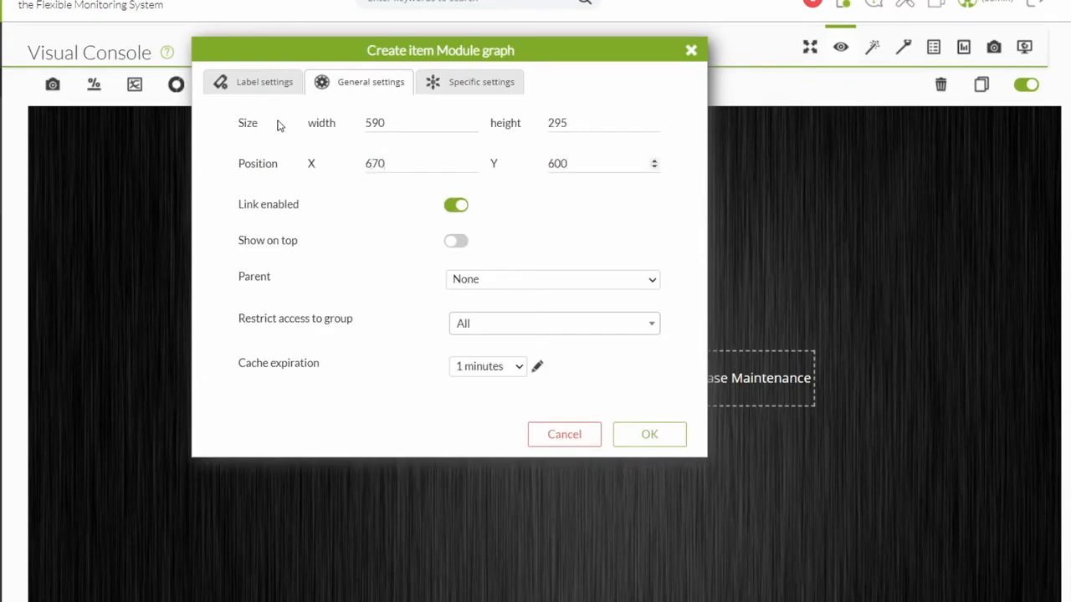
pyautogui.click(637, 434)
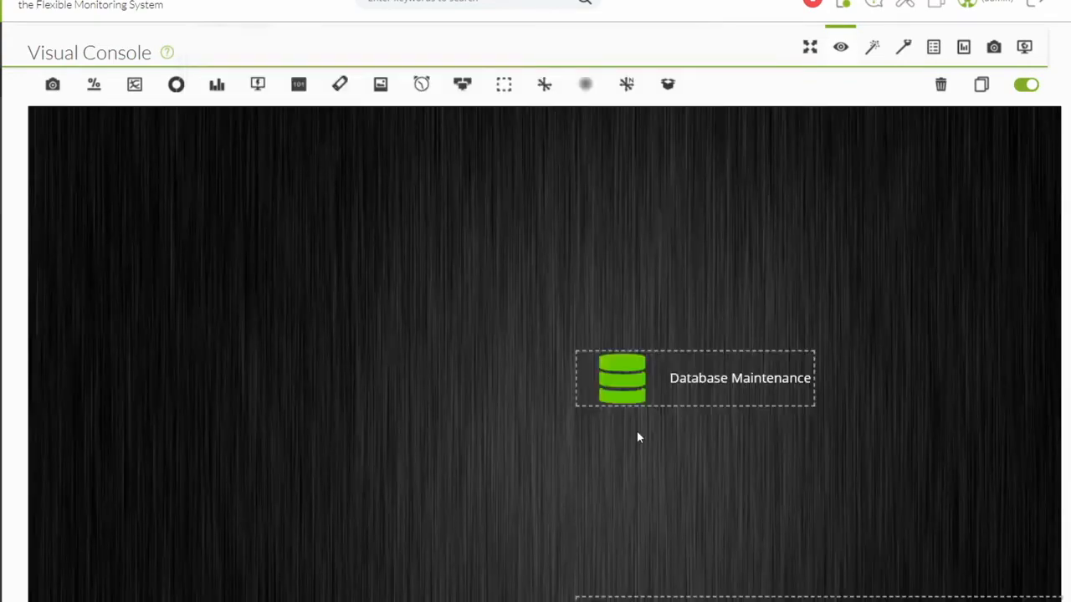
pyautogui.scroll(-3, 637, 437)
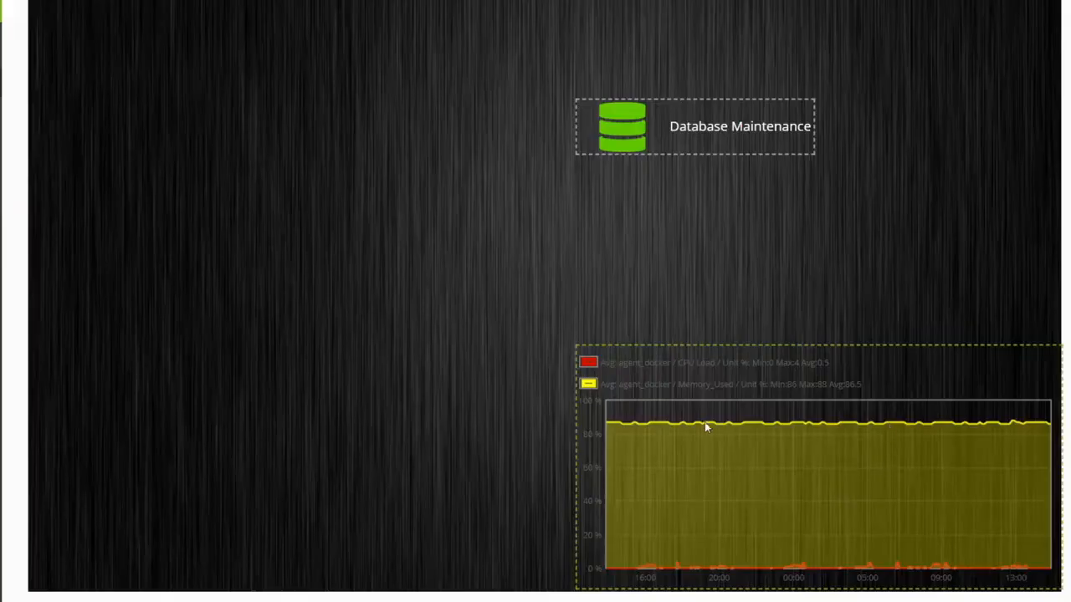
pyautogui.scroll(3, 705, 422)
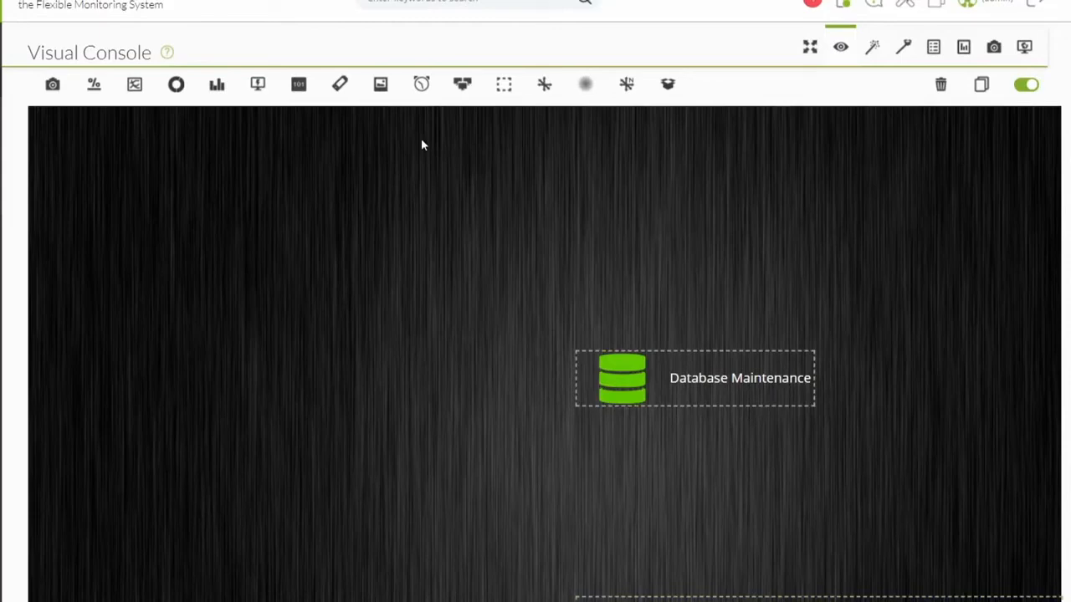
# Add a clock item set to Europe/Madrid, simple digital, showing time and date.
pyautogui.click(421, 85)
pyautogui.click(422, 126)
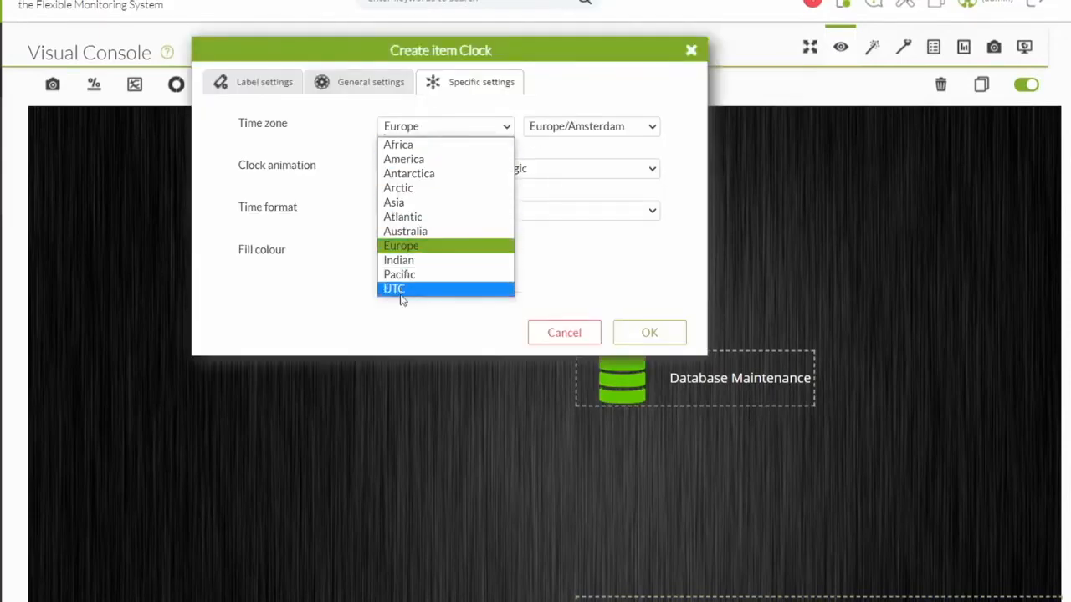
pyautogui.click(470, 127)
pyautogui.click(566, 129)
pyautogui.moveTo(658, 220); pyautogui.dragTo(650, 254)
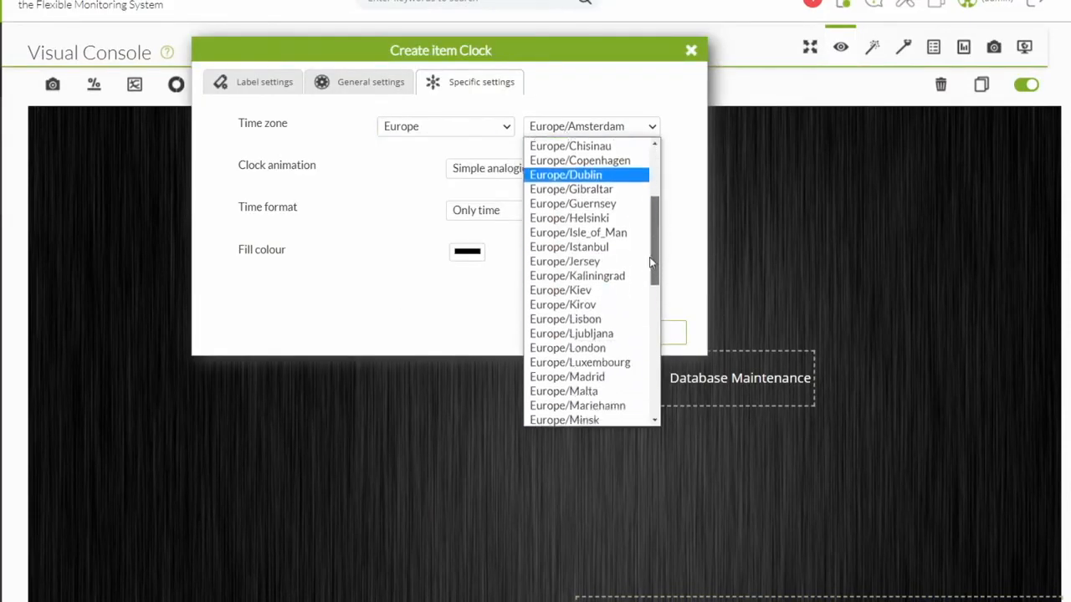
pyautogui.click(567, 383)
pyautogui.click(549, 168)
pyautogui.click(502, 201)
pyautogui.click(507, 211)
pyautogui.click(503, 243)
# Make the clock 350x150 at X 445, Y 2, shown on top, and create it.
pyautogui.click(467, 251)
pyautogui.click(394, 275)
pyautogui.click(372, 90)
pyautogui.moveTo(396, 125); pyautogui.dragTo(200, 151)
pyautogui.write('350')
pyautogui.press('Tab')
pyautogui.write('150')
pyautogui.press('Tab')
pyautogui.write('445')
pyautogui.press('Tab')
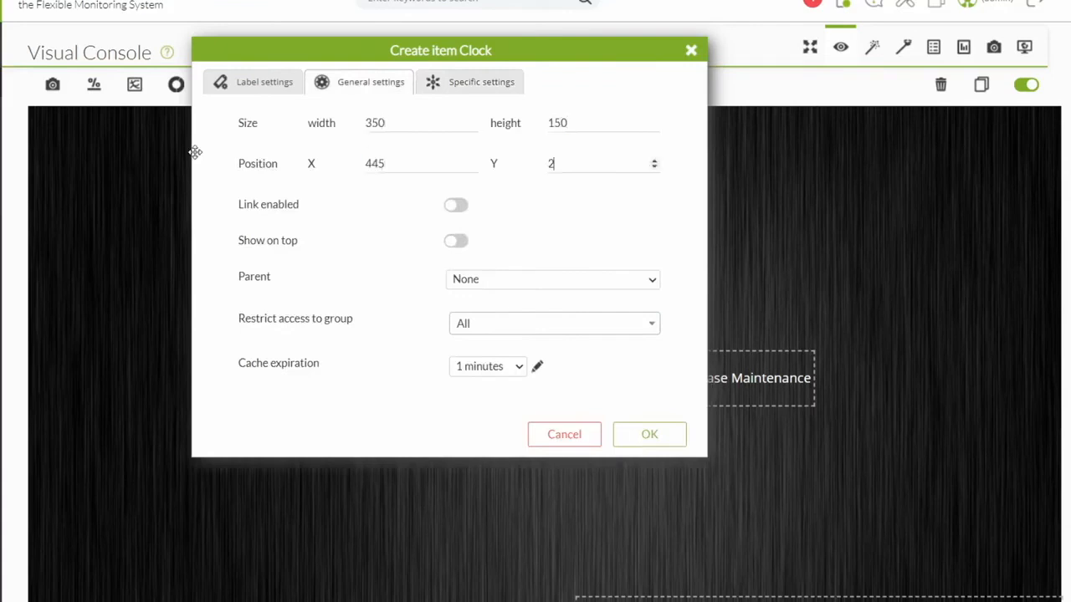
pyautogui.click(456, 241)
pyautogui.click(650, 434)
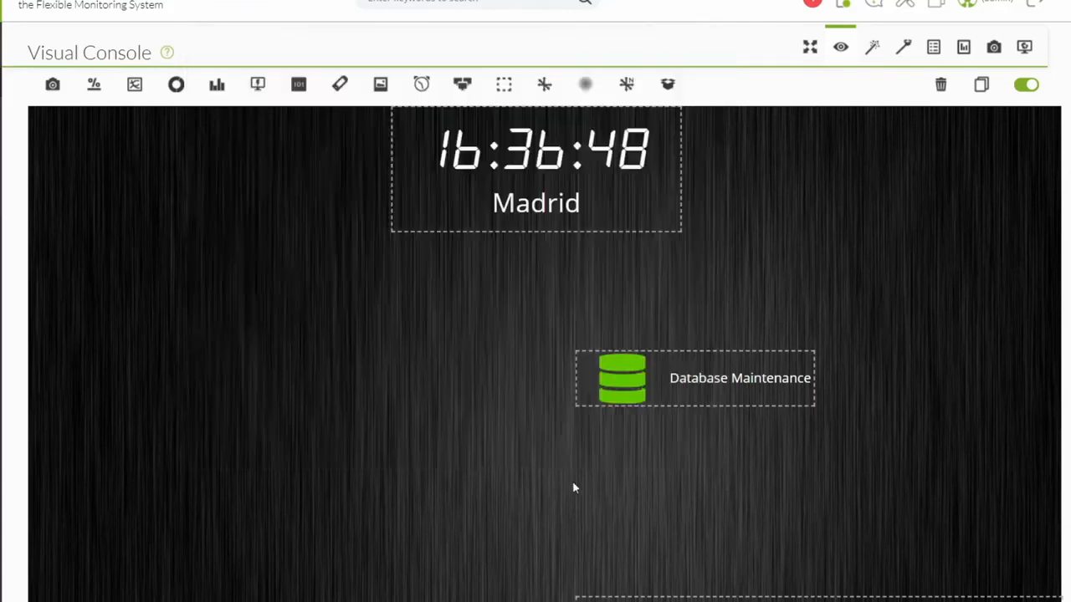
pyautogui.click(433, 123)
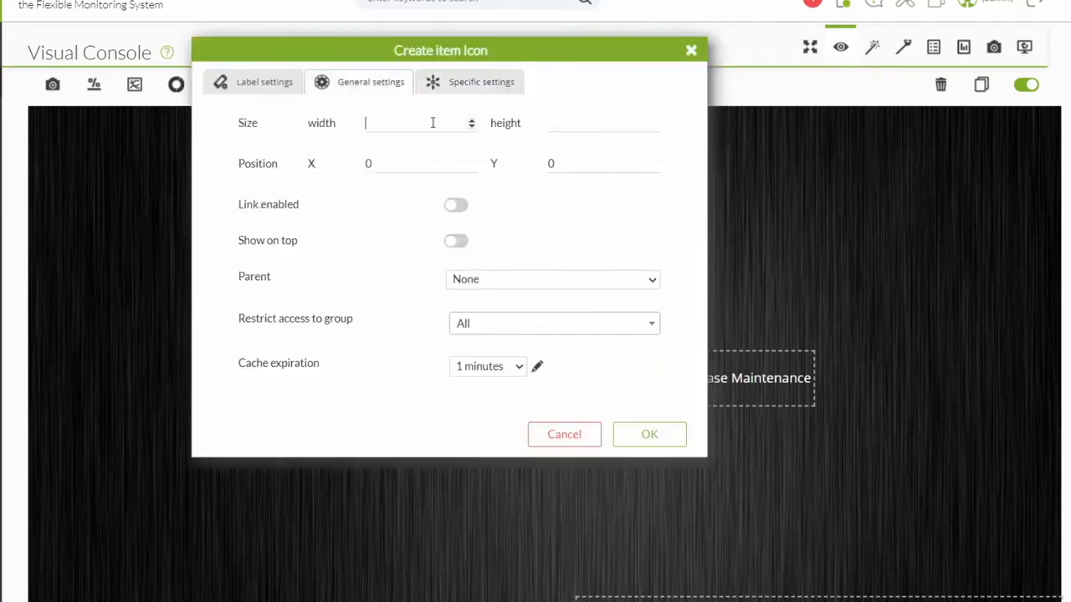
# Set the Pandora_Server icon to 70x70 at X 20, Y 245, shown on top, with a label font size.
pyautogui.write('70')
pyautogui.press('Tab')
pyautogui.write('70')
pyautogui.press('Tab')
pyautogui.write('20')
pyautogui.press('Tab')
pyautogui.write('245')
pyautogui.click(448, 243)
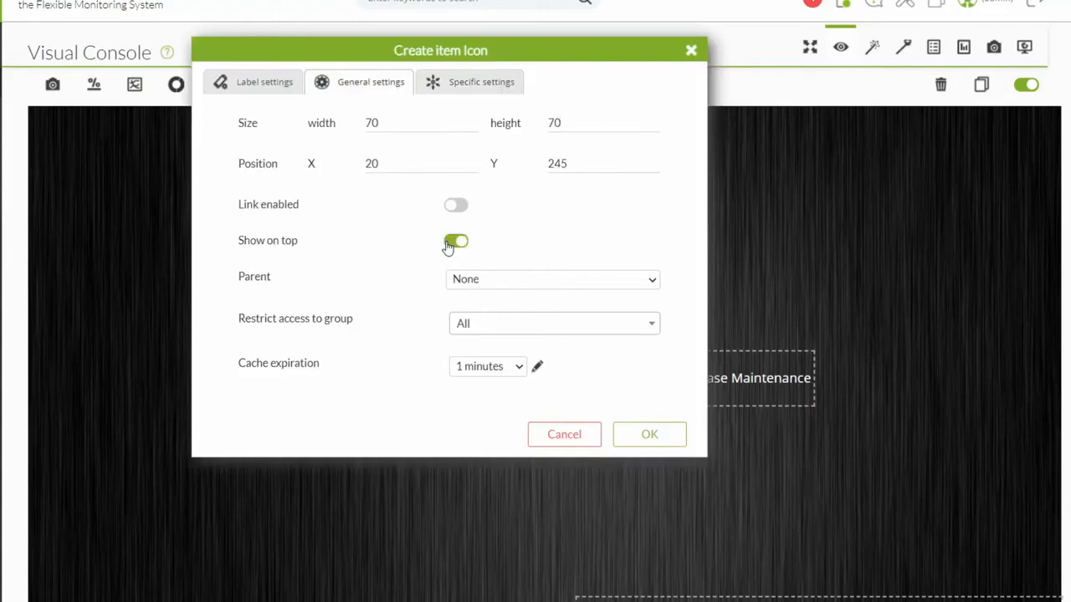
pyautogui.click(525, 166)
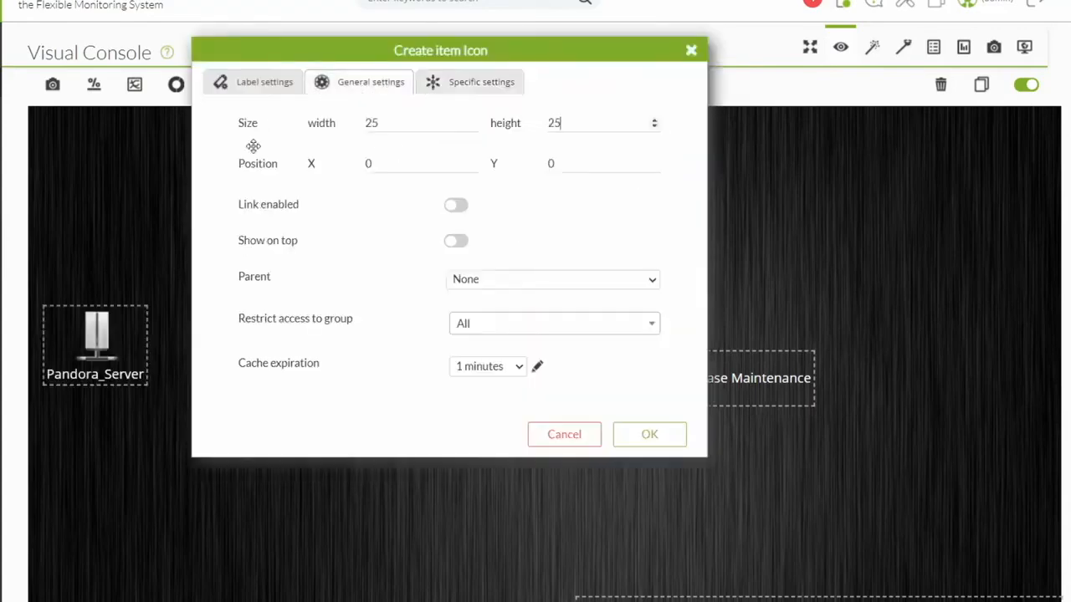
# Create a small 25x25 status icon at X 120, Y 350.
pyautogui.press('Tab')
pyautogui.write('120')
pyautogui.press('Tab')
pyautogui.write('350')
pyautogui.click(456, 241)
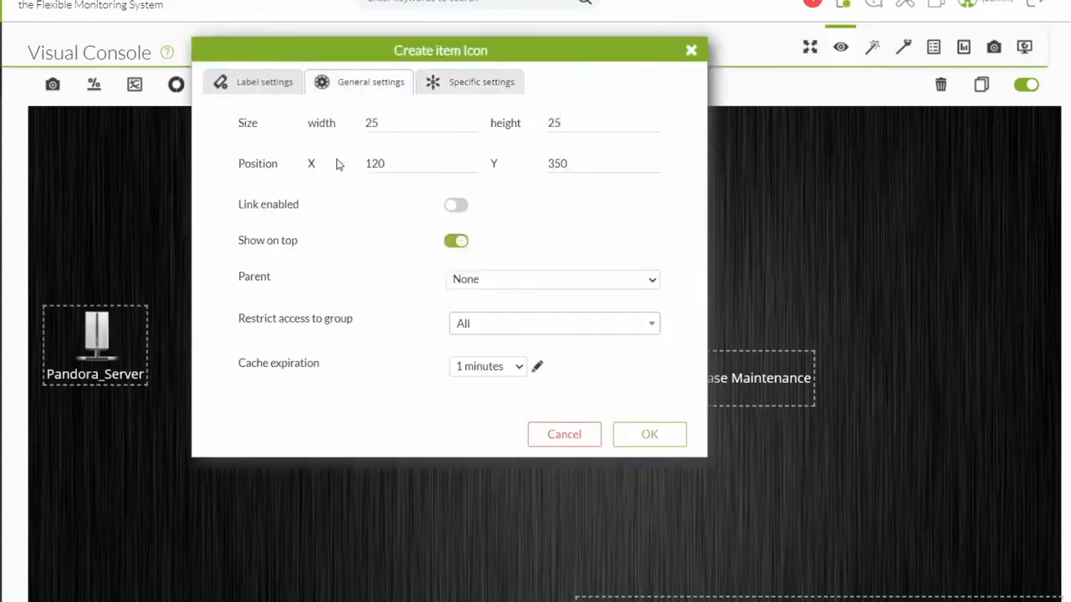
pyautogui.click(649, 434)
pyautogui.click(136, 403)
# Duplicate the small status icon, removing faulty copies, to get three stacked status icons.
pyautogui.click(980, 85)
pyautogui.click(153, 419)
pyautogui.moveTo(160, 427); pyautogui.dragTo(137, 477)
pyautogui.click(210, 393)
pyautogui.click(153, 420)
pyautogui.click(941, 85)
pyautogui.click(649, 339)
pyautogui.click(136, 466)
pyautogui.click(941, 86)
pyautogui.click(649, 338)
pyautogui.click(136, 402)
pyautogui.doubleClick(981, 85)
pyautogui.click(230, 424)
# Add a text label reading 'Files in Data_in' in 14pt font.
pyautogui.click(340, 84)
pyautogui.click(397, 232)
pyautogui.write('Files in Data_in')
pyautogui.hotkey('ctrl', 'a')
pyautogui.click(582, 165)
pyautogui.click(538, 282)
pyautogui.click(371, 82)
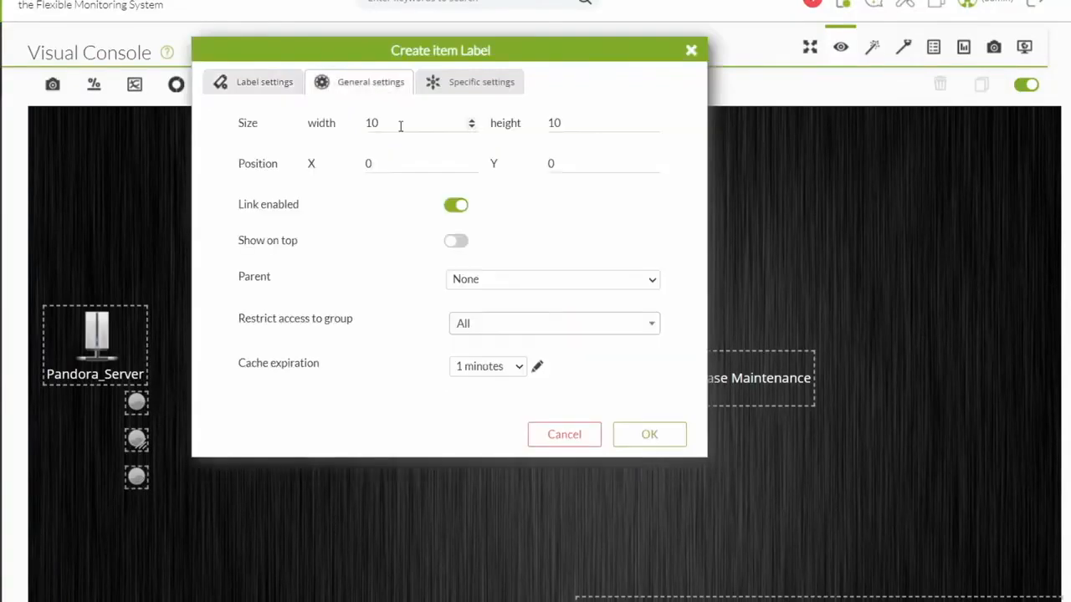
# Position the 'Files in Data_in' label (35, 155, 350) and copy it for the other rows.
pyautogui.write('35')
pyautogui.press('Tab')
pyautogui.write('155')
pyautogui.press('Tab')
pyautogui.write('350')
pyautogui.click(456, 205)
pyautogui.click(456, 240)
pyautogui.click(649, 435)
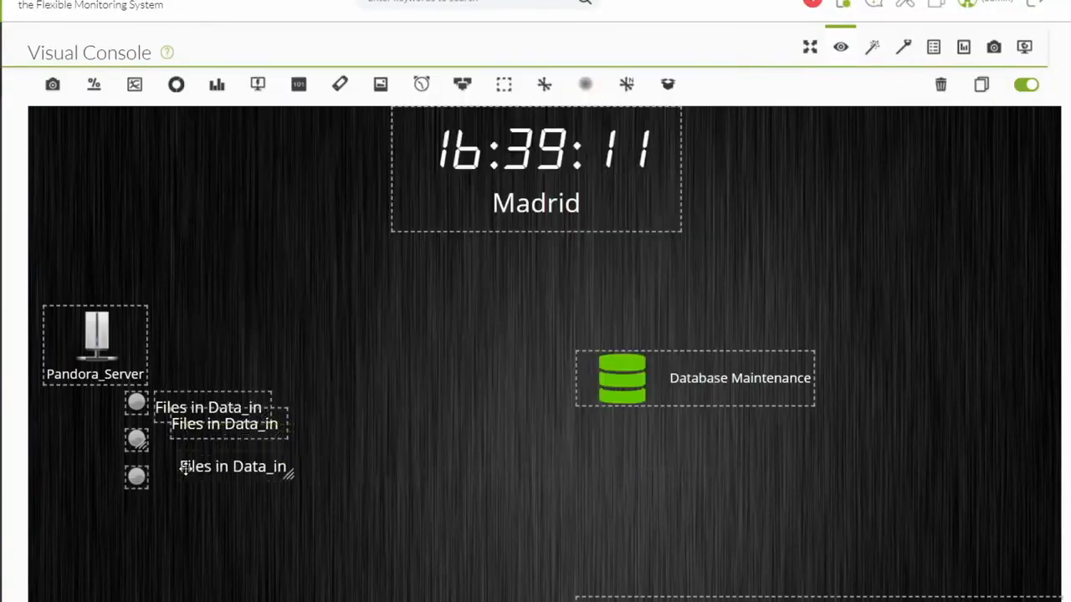
pyautogui.hotkey('ctrl', 'a')
# Rename the copied labels to 'MySQL status' and 'Server status'.
pyautogui.write('MySQL status')
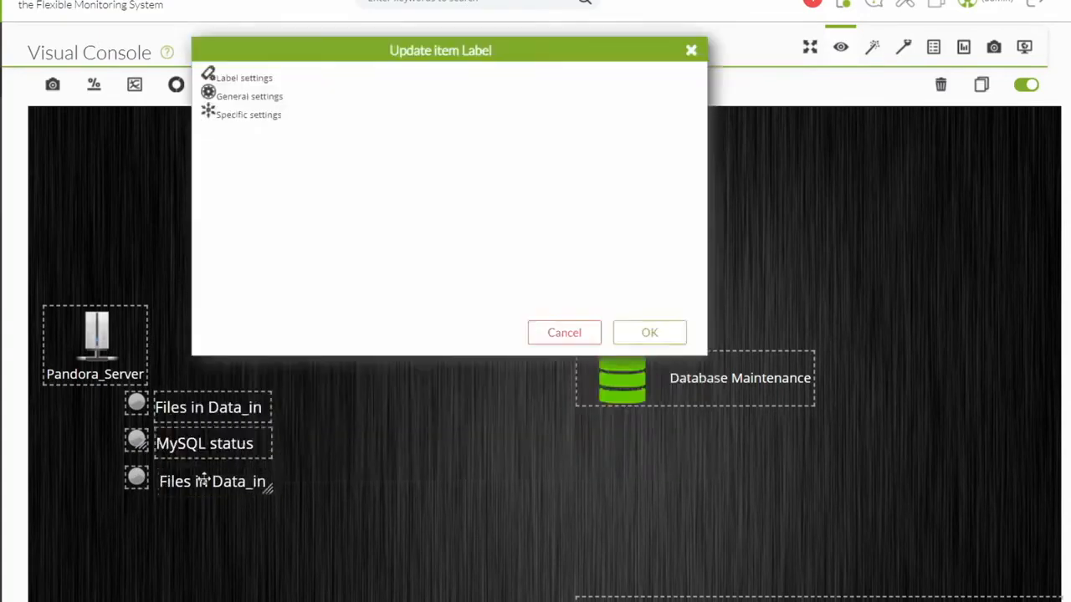
pyautogui.click(649, 445)
pyautogui.click(299, 84)
pyautogui.click(481, 82)
# Add an enlarged simple value for pandora01's Files Data_in module beside 'Files in Data_in'.
pyautogui.click(466, 125)
pyautogui.write('pandora01')
pyautogui.click(502, 151)
pyautogui.click(518, 167)
pyautogui.click(494, 299)
pyautogui.click(263, 82)
pyautogui.moveTo(283, 196); pyautogui.dragTo(237, 196)
pyautogui.click(552, 165)
pyautogui.click(540, 238)
pyautogui.click(649, 445)
pyautogui.moveTo(74, 108); pyautogui.dragTo(302, 483)
# Duplicate the value item and point the copies to the MySQL status and Status modules.
pyautogui.click(981, 85)
pyautogui.click(981, 85)
pyautogui.moveTo(309, 423); pyautogui.dragTo(296, 445)
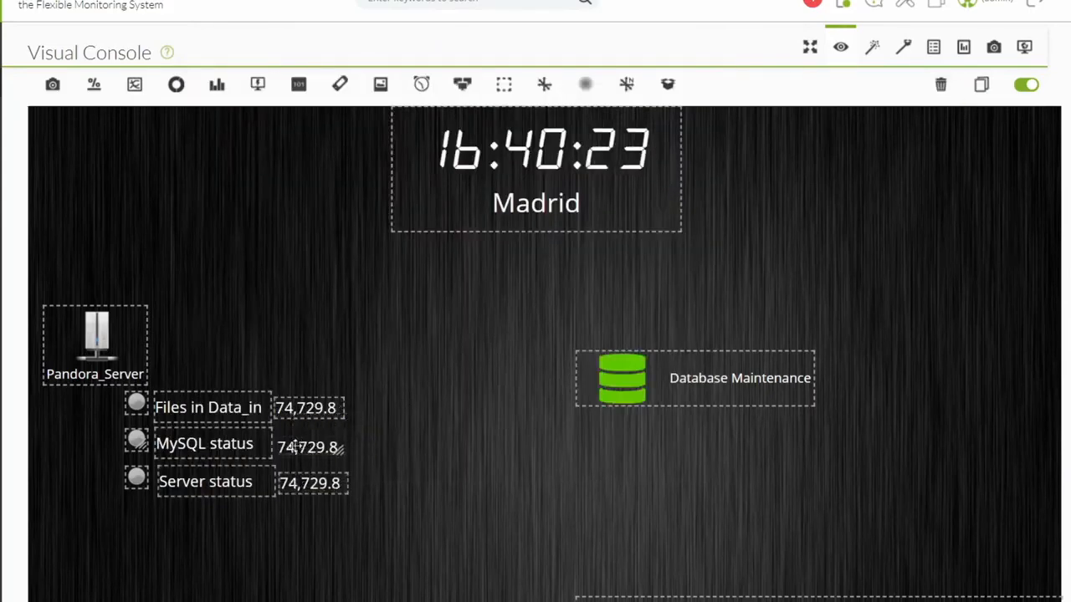
pyautogui.doubleClick(297, 446)
pyautogui.click(493, 82)
pyautogui.click(502, 167)
pyautogui.click(494, 342)
pyautogui.click(650, 333)
pyautogui.doubleClick(310, 483)
pyautogui.click(481, 82)
pyautogui.click(502, 168)
pyautogui.click(454, 189)
pyautogui.click(649, 333)
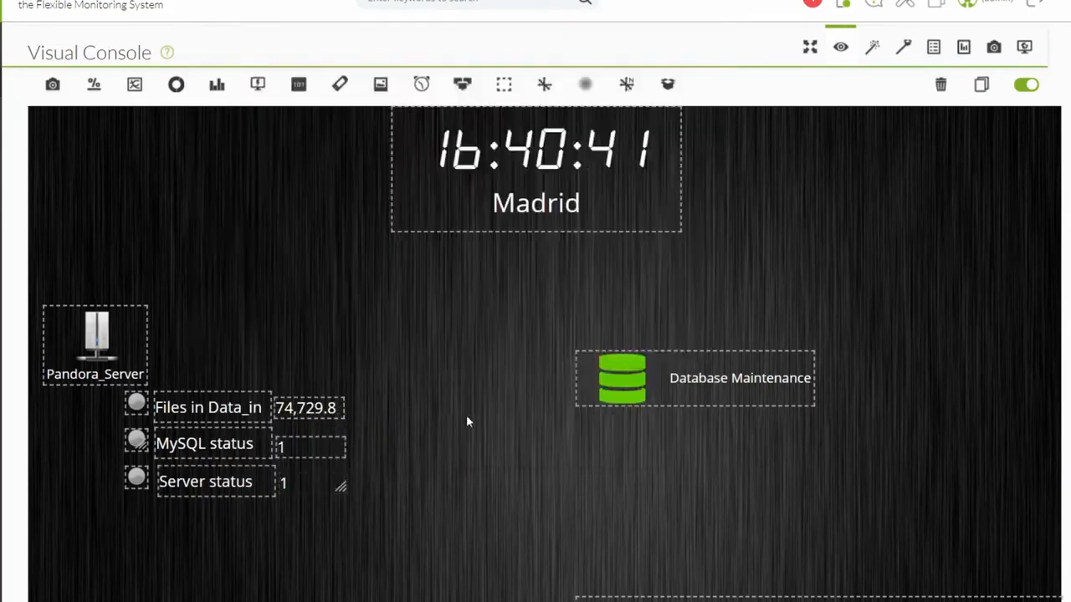
# Draw a vertical line down from Pandora_Server and delete an extra value copy.
pyautogui.click(545, 84)
pyautogui.click(655, 123)
pyautogui.click(466, 168)
pyautogui.click(450, 179)
pyautogui.click(649, 333)
pyautogui.moveTo(111, 188); pyautogui.dragTo(98, 488)
pyautogui.click(981, 84)
pyautogui.moveTo(29, 107); pyautogui.dragTo(97, 403)
pyautogui.click(300, 500)
pyautogui.press('Delete')
# Add short horizontal connectors from the vertical line to each of the three status rows.
pyautogui.click(535, 337)
pyautogui.click(98, 439)
pyautogui.click(981, 85)
pyautogui.moveTo(115, 504); pyautogui.dragTo(125, 403)
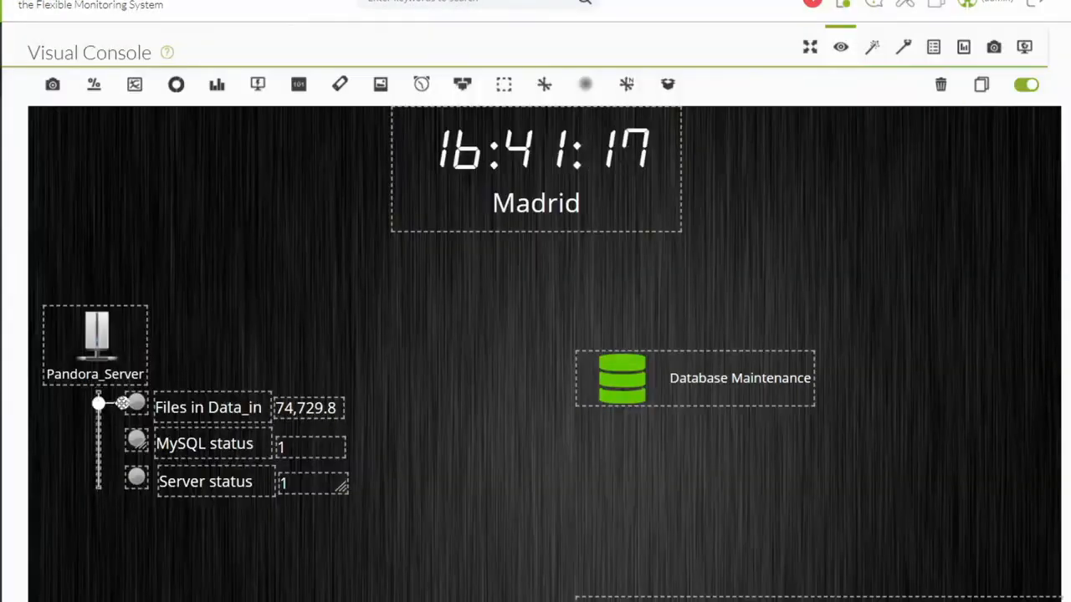
pyautogui.click(99, 452)
pyautogui.moveTo(98, 488); pyautogui.dragTo(98, 476)
pyautogui.click(112, 404)
pyautogui.click(981, 85)
pyautogui.moveTo(116, 420); pyautogui.dragTo(99, 438)
pyautogui.moveTo(141, 420); pyautogui.dragTo(98, 476)
pyautogui.click(113, 438)
pyautogui.click(981, 85)
pyautogui.moveTo(141, 455); pyautogui.dragTo(124, 475)
pyautogui.click(529, 365)
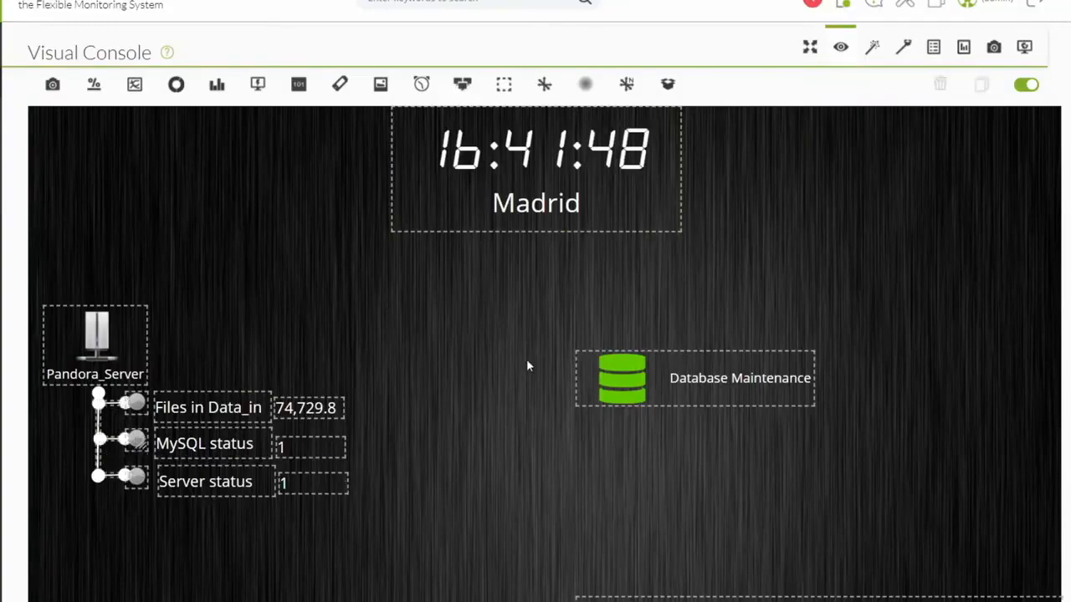
# Start a Service item using the box image set for the Pandora FMS service.
pyautogui.click(667, 85)
pyautogui.click(552, 126)
pyautogui.click(478, 167)
pyautogui.click(552, 247)
pyautogui.click(510, 286)
# Give the service item height 65 and X position 670, kept above other items.
pyautogui.click(369, 82)
pyautogui.write('65')
pyautogui.press('Tab')
pyautogui.write('670')
pyautogui.press('Tab')
pyautogui.click(456, 240)
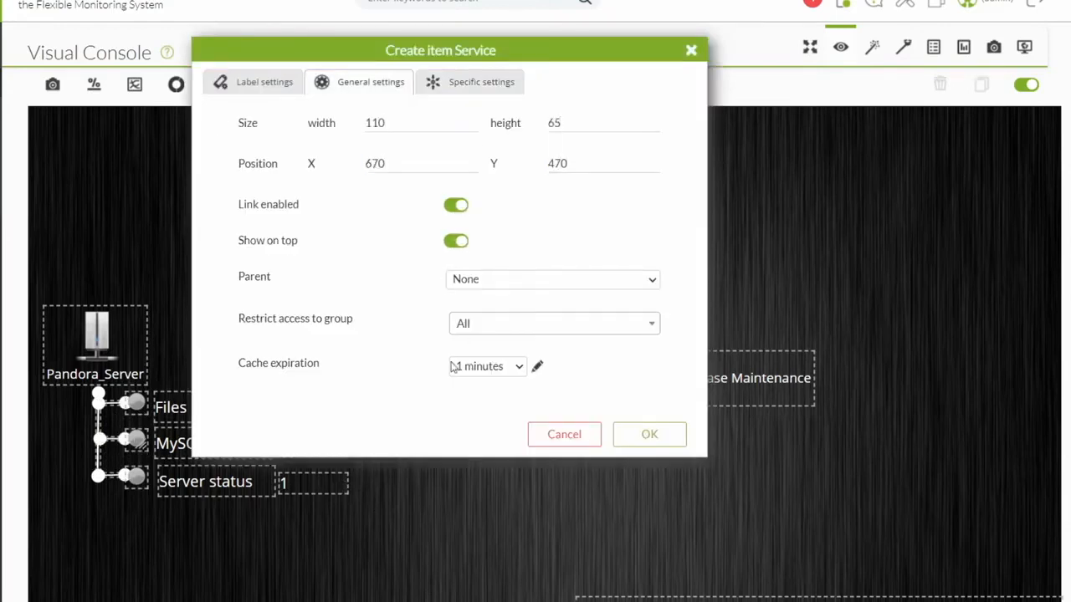
# Set the 'Pandora FMS Service' label to 14pt positioned Right, and create the item.
pyautogui.click(267, 82)
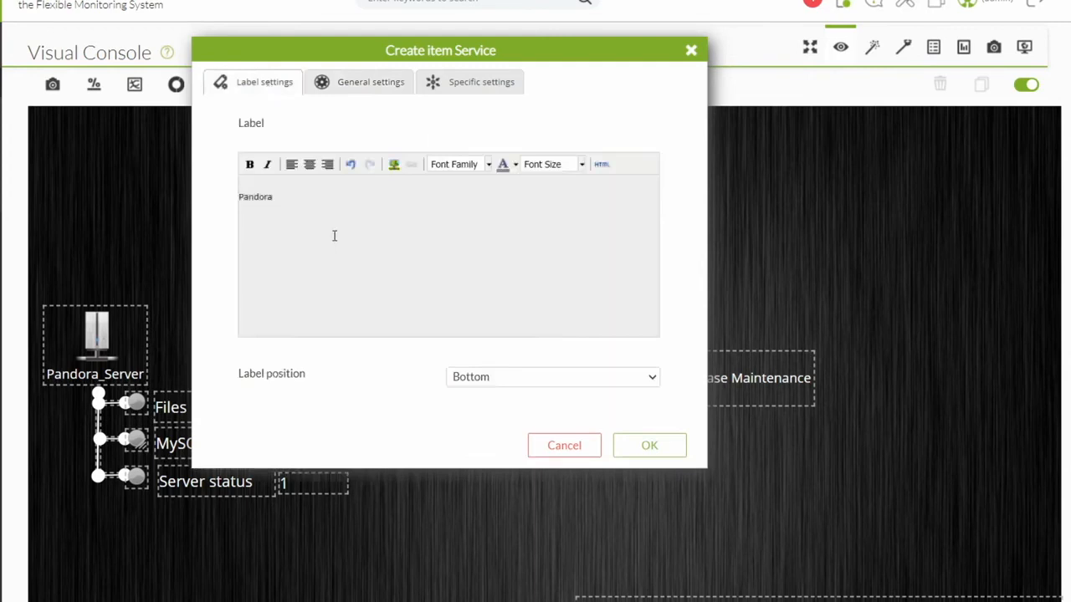
pyautogui.tripleClick(340, 200)
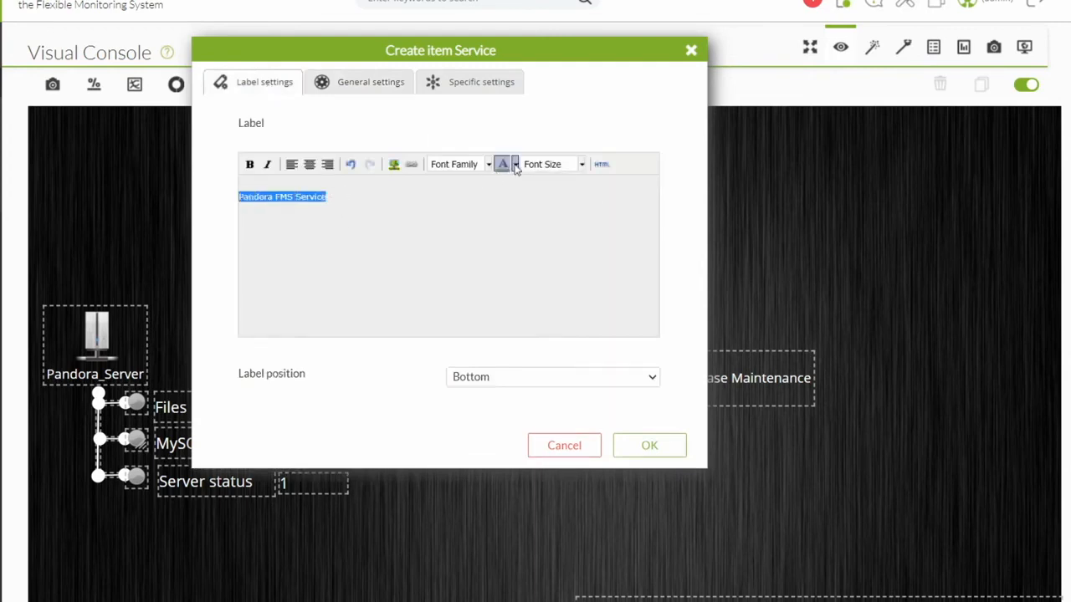
pyautogui.click(582, 165)
pyautogui.click(538, 284)
pyautogui.click(548, 376)
pyautogui.click(502, 423)
pyautogui.click(649, 445)
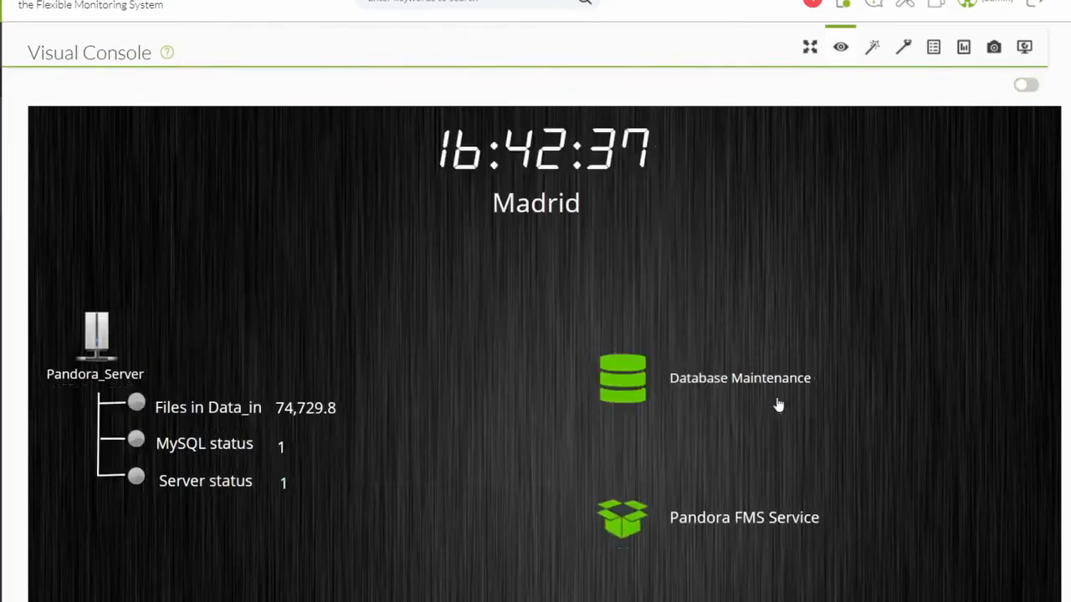
pyautogui.scroll(-5, 779, 404)
pyautogui.scroll(5, 481, 234)
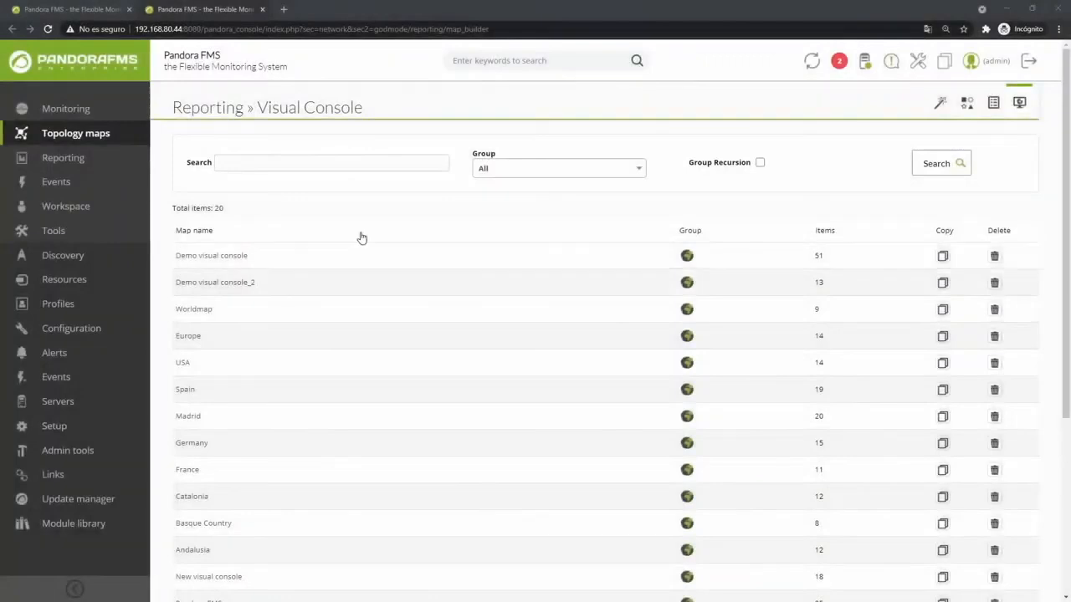
pyautogui.scroll(-3, 361, 239)
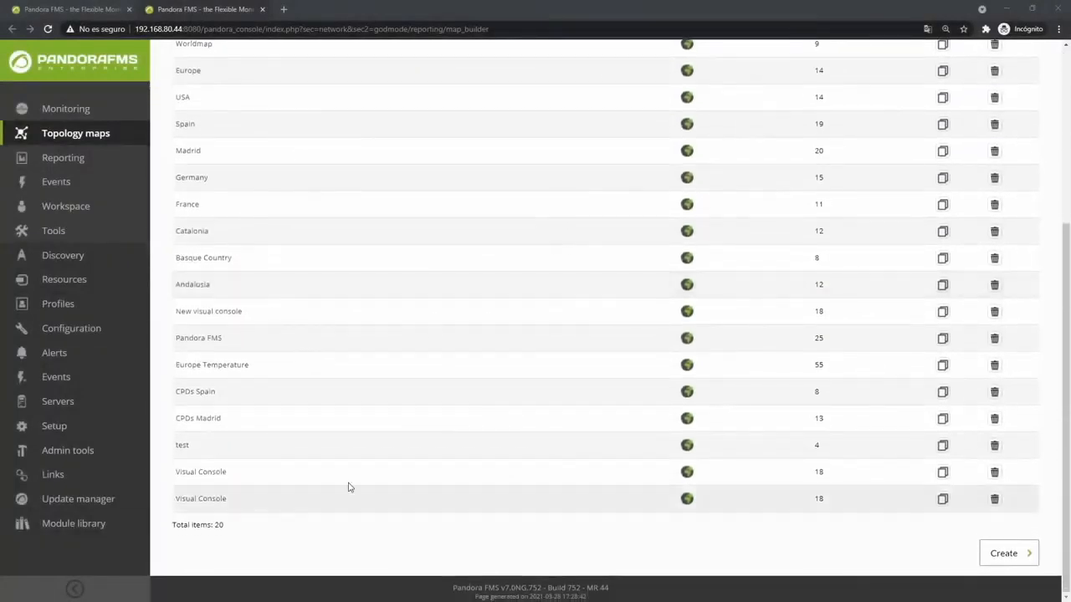
# Open the Europe Temperature console in edit mode and the Madrid colour cloud's settings.
pyautogui.click(223, 365)
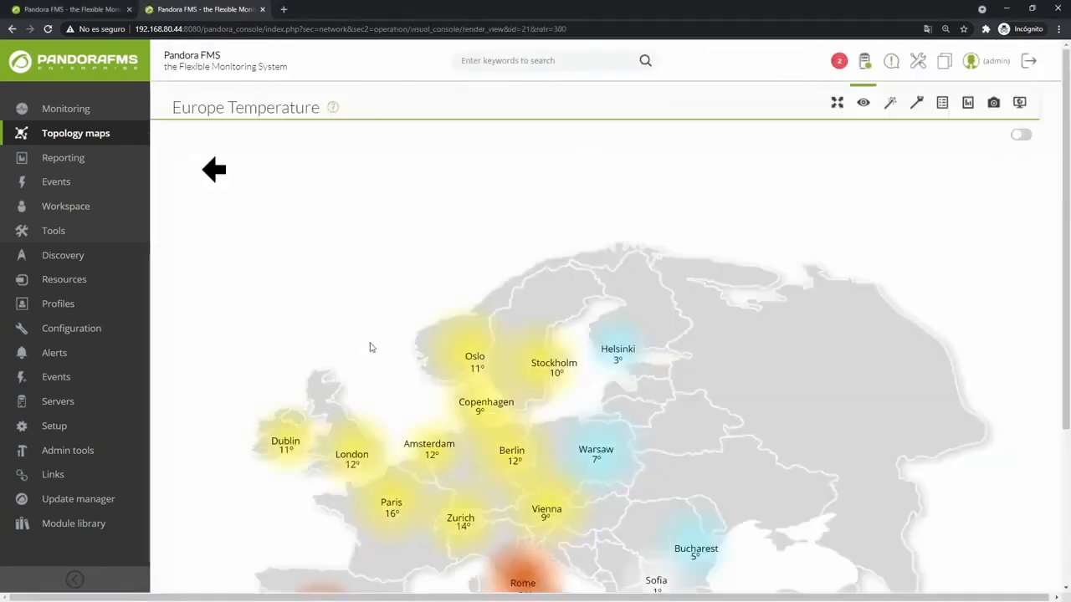
pyautogui.scroll(-3, 368, 344)
pyautogui.scroll(3, 956, 176)
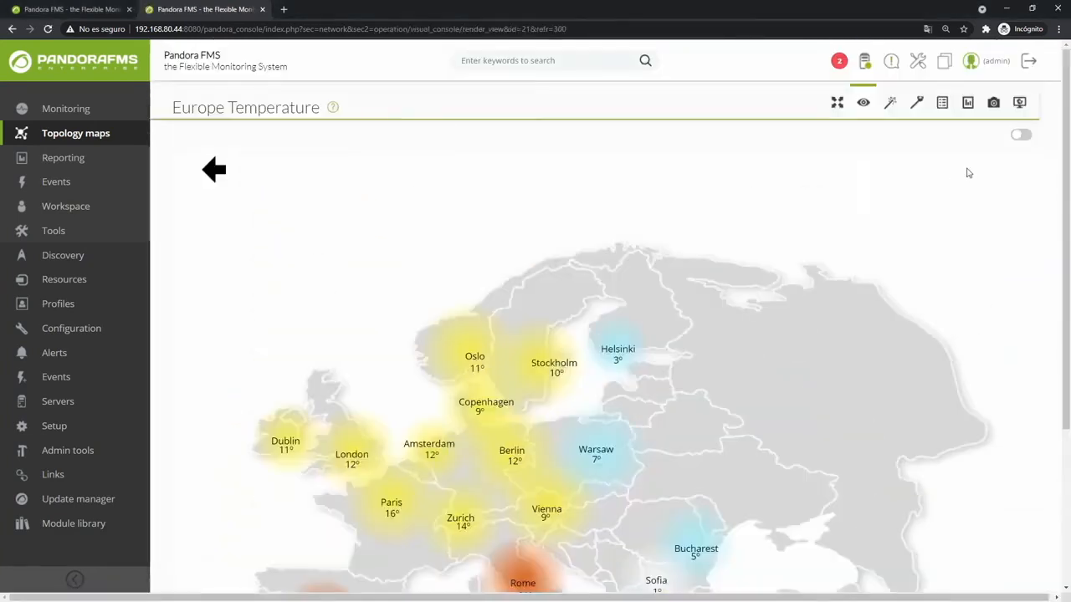
pyautogui.click(1021, 136)
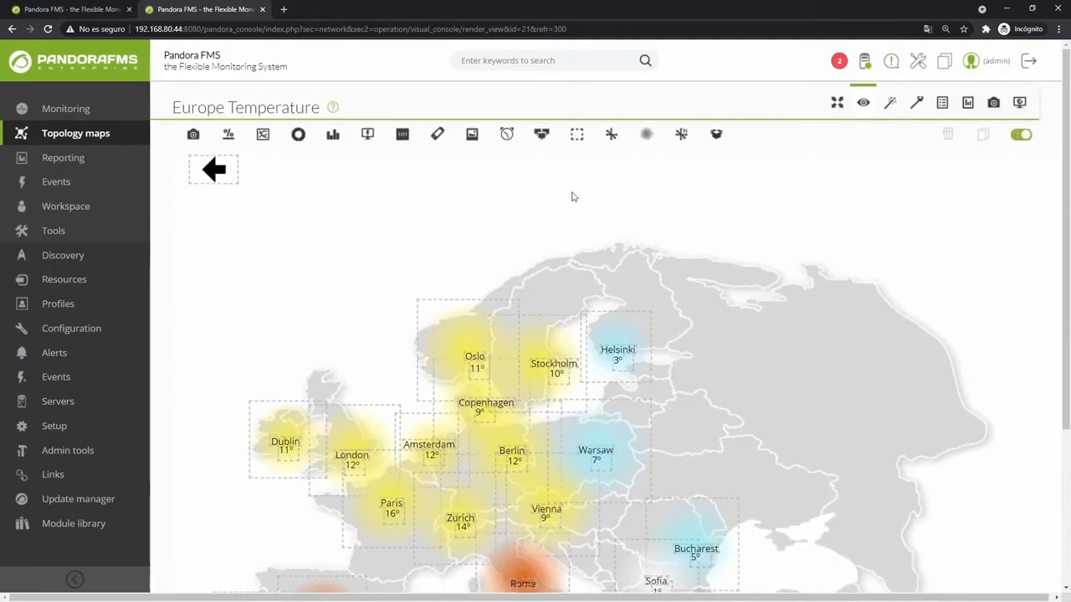
pyautogui.scroll(-3, 353, 382)
pyautogui.doubleClick(344, 374)
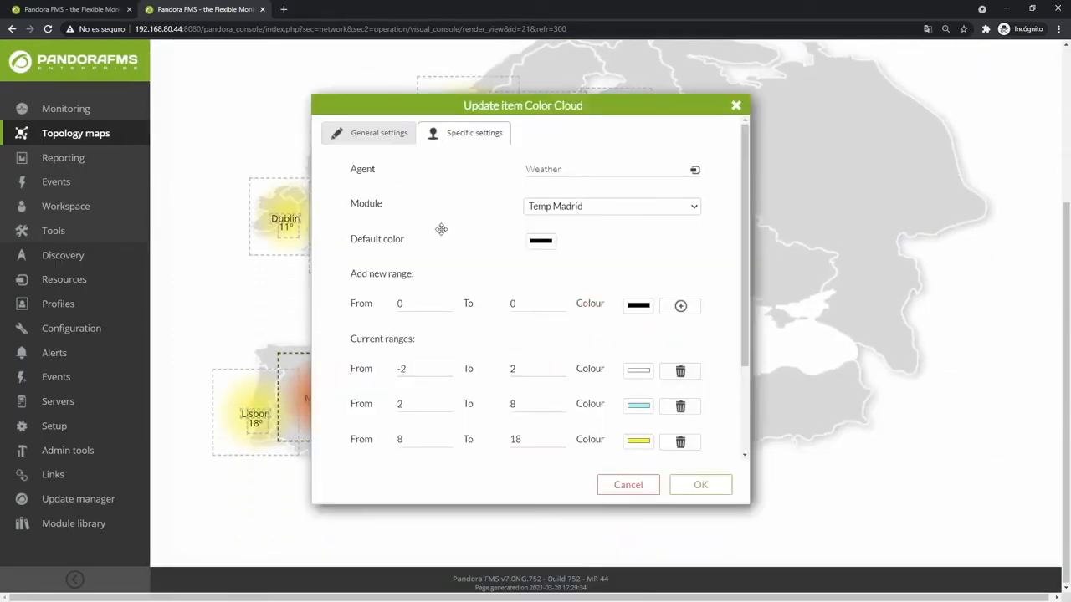
# Review the six temperature colour ranges and save the Madrid colour cloud.
pyautogui.moveTo(349, 287); pyautogui.dragTo(407, 299)
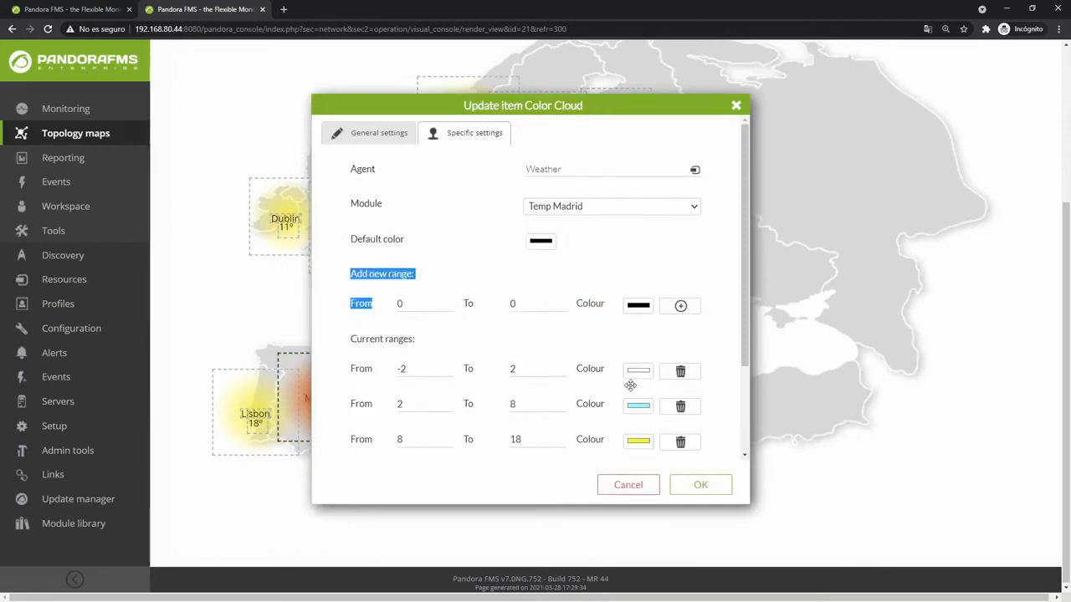
pyautogui.scroll(-2, 634, 410)
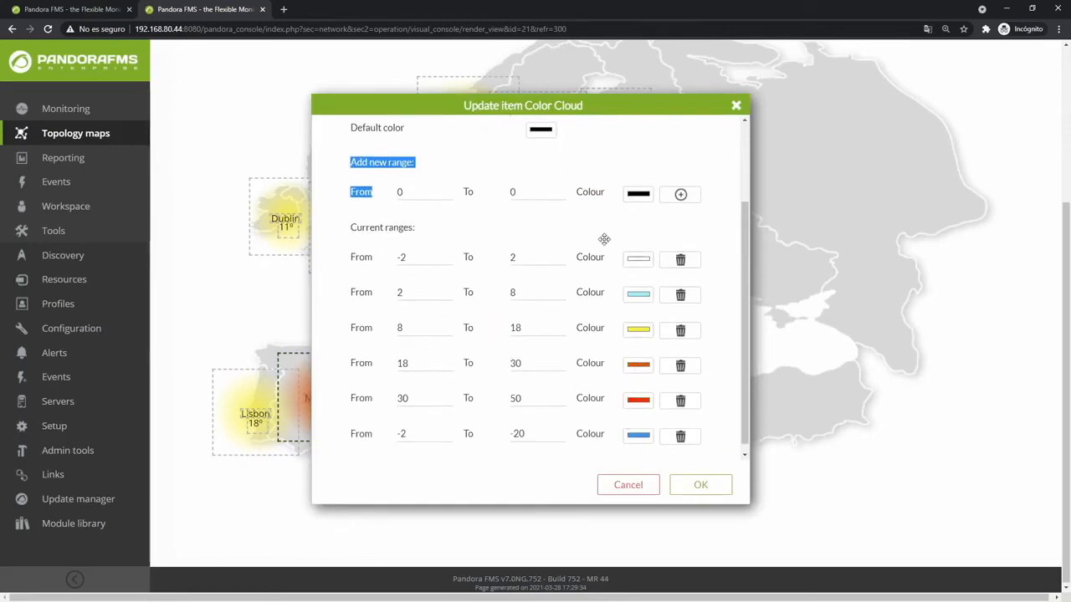
pyautogui.scroll(5, 657, 176)
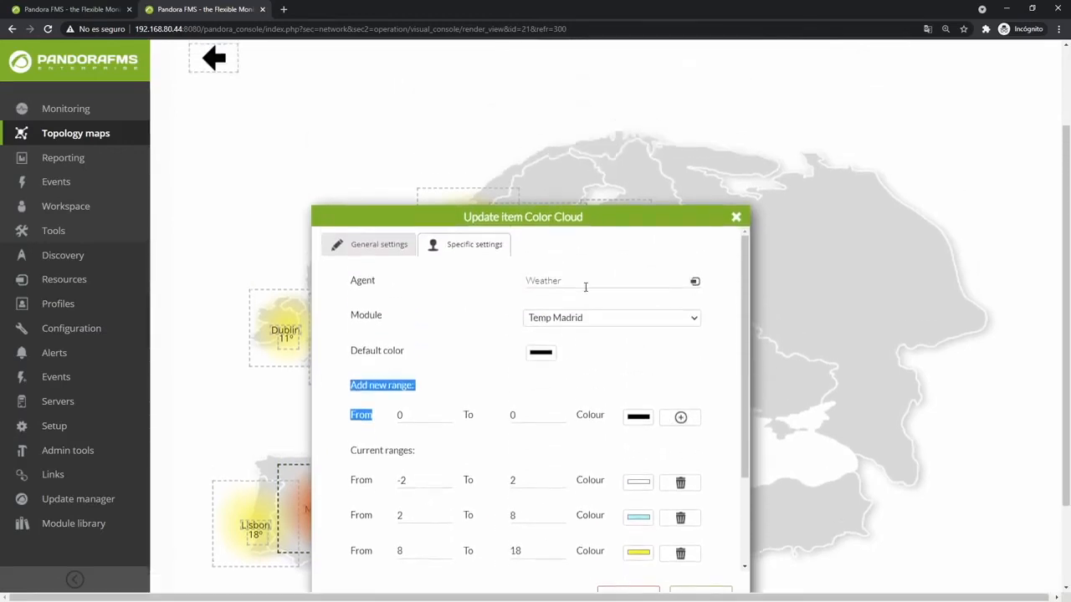
pyautogui.click(633, 241)
pyautogui.scroll(-2, 652, 467)
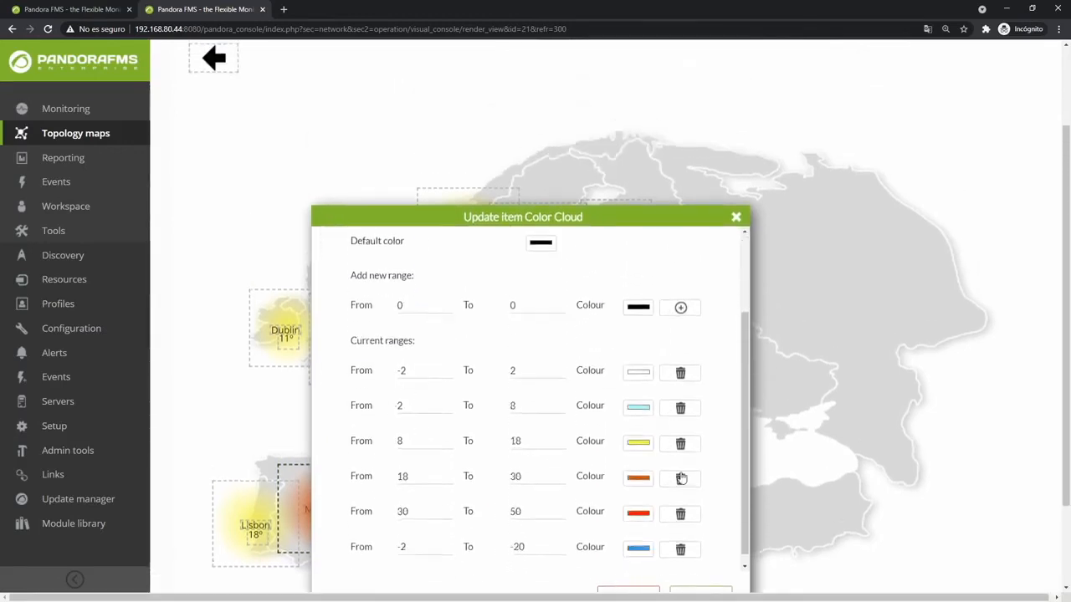
pyautogui.scroll(-1, 803, 537)
pyautogui.scroll(-1, 803, 537)
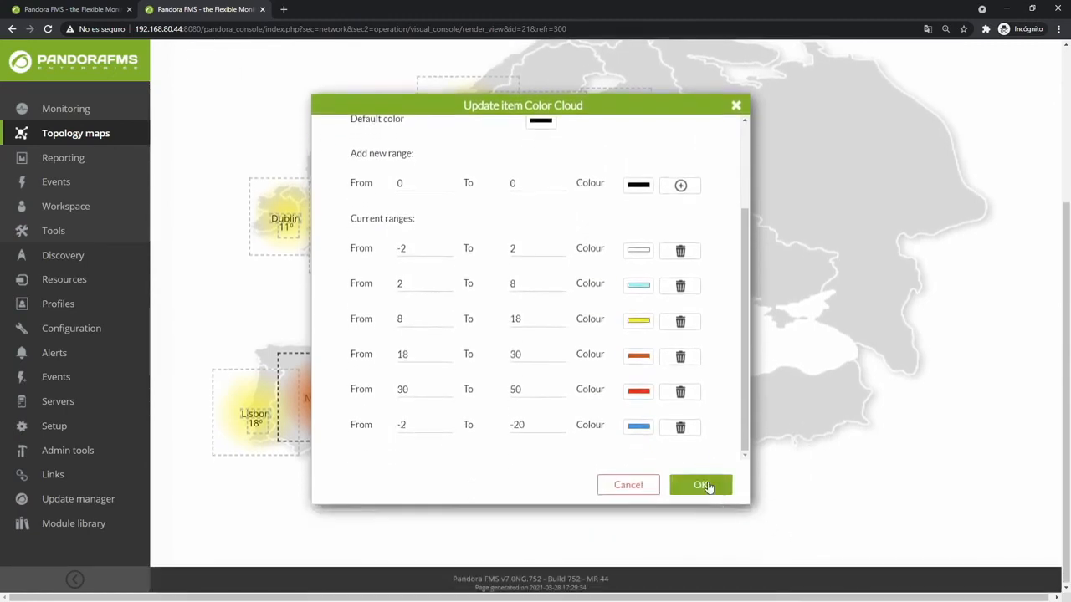
pyautogui.click(703, 485)
pyautogui.scroll(2, 661, 313)
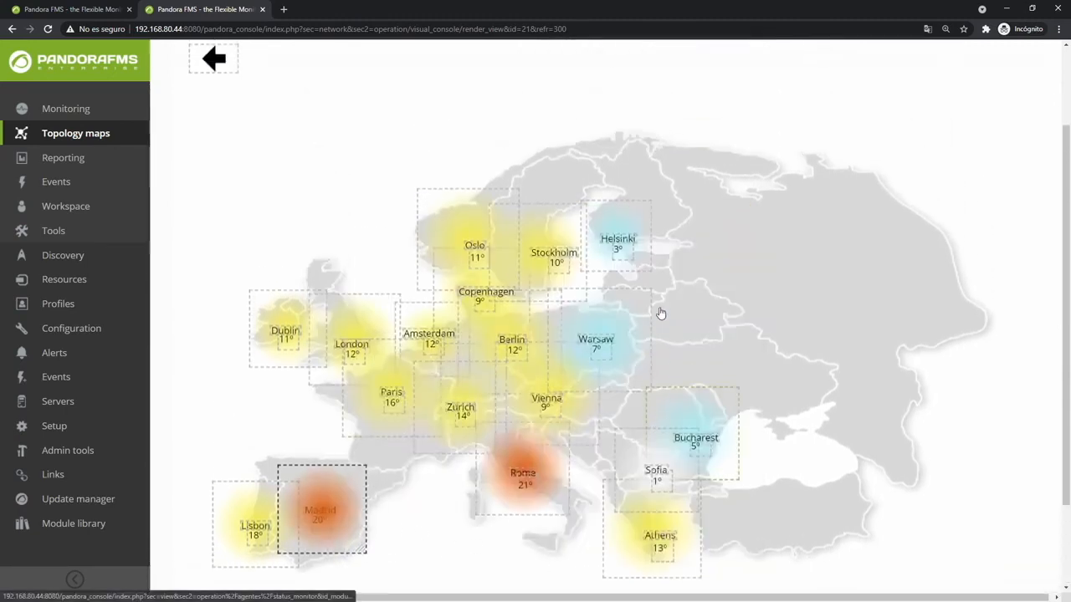
pyautogui.scroll(2, 661, 313)
pyautogui.click(1020, 135)
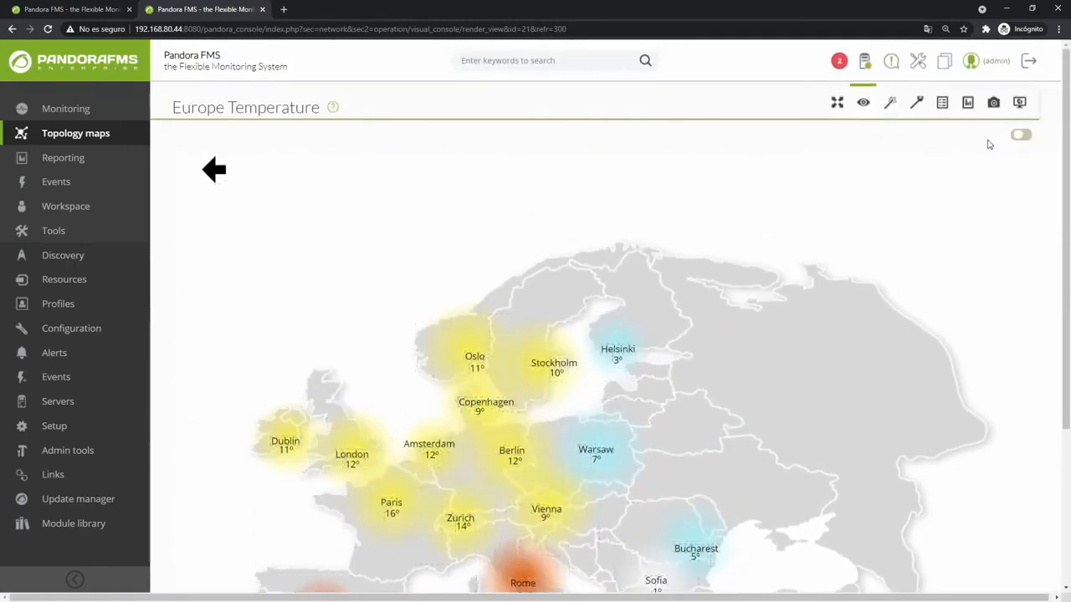
pyautogui.click(837, 103)
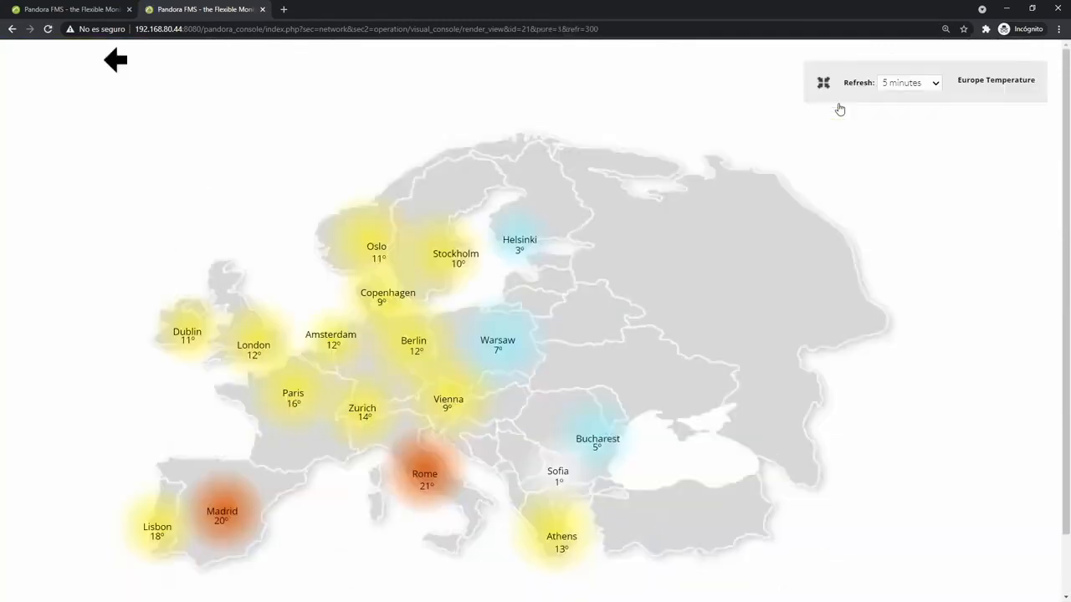
pyautogui.click(919, 86)
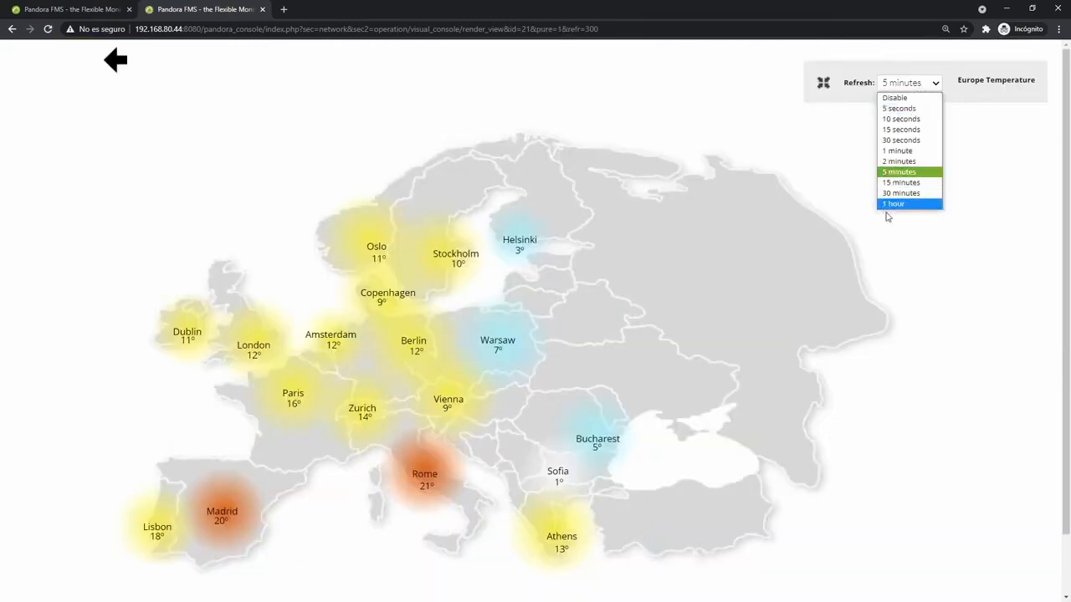
pyautogui.click(823, 87)
pyautogui.click(823, 87)
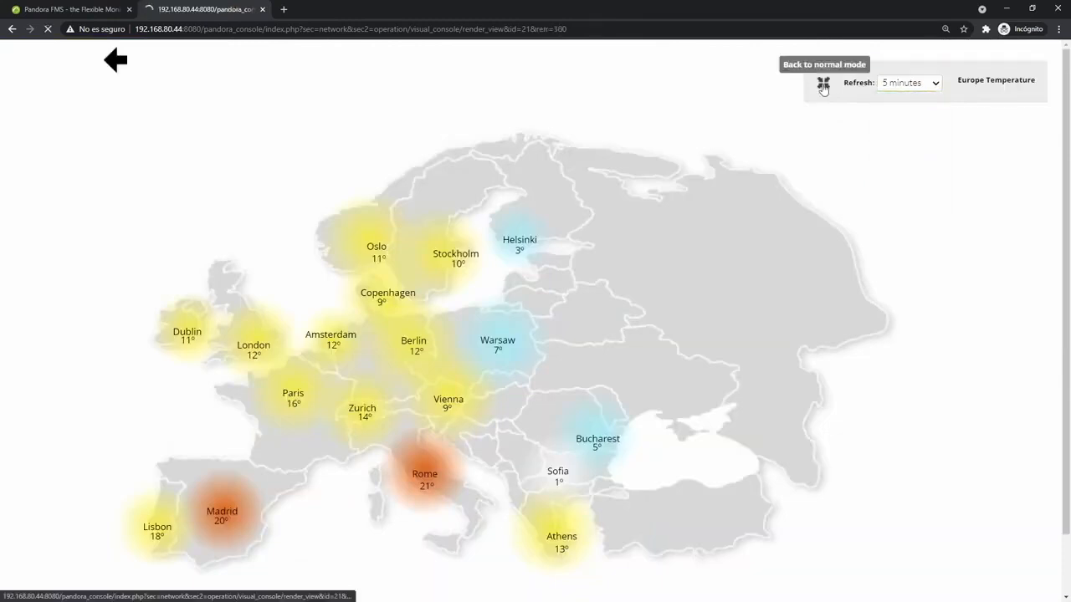
pyautogui.click(1020, 136)
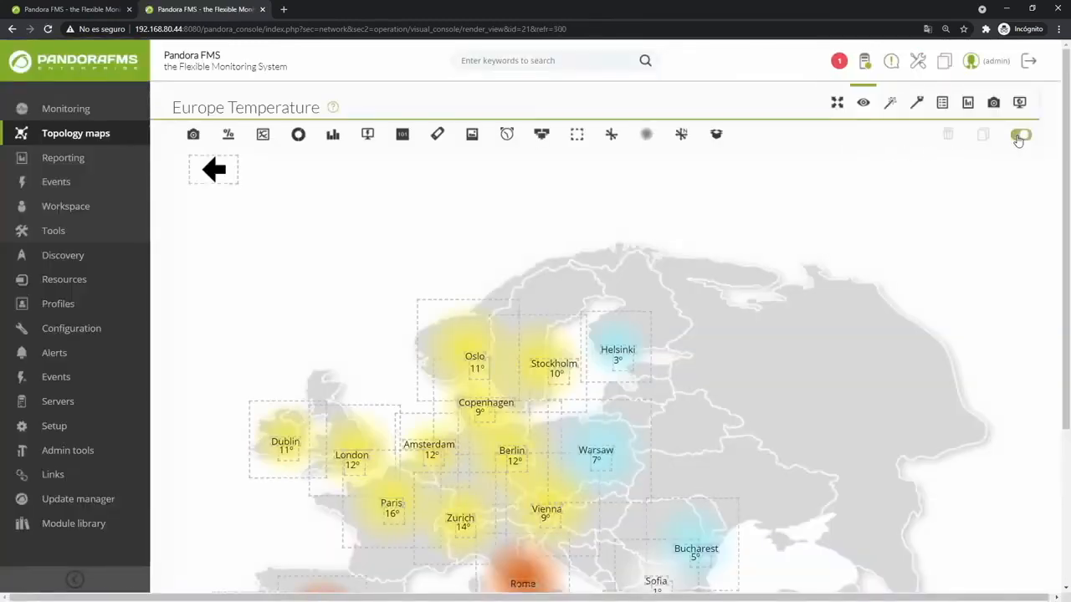
# Turn off map editing, preview the public console URL in a new tab, then close it.
pyautogui.click(623, 318)
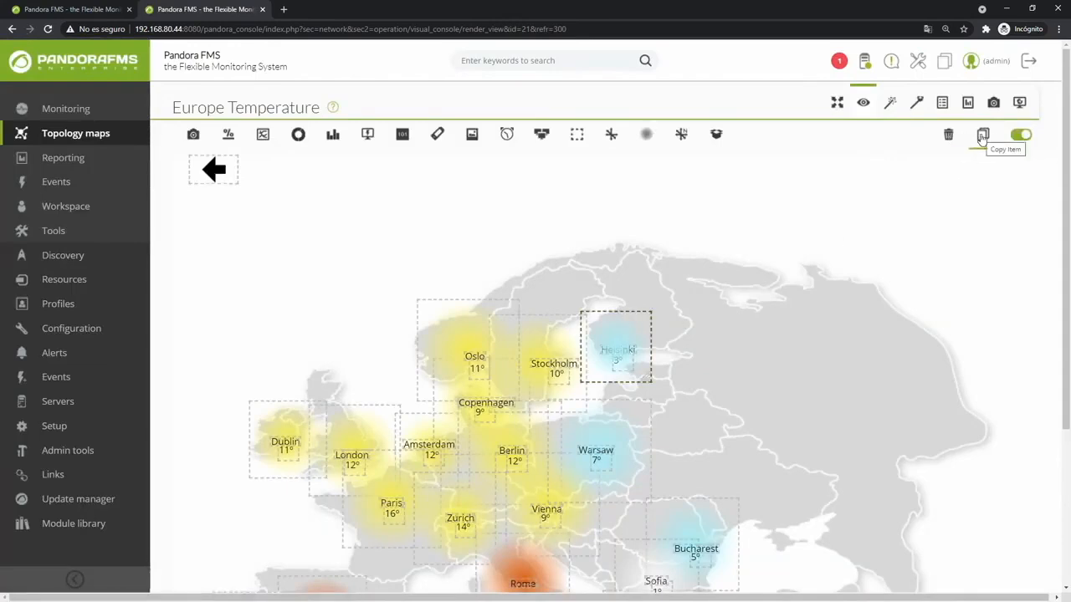
pyautogui.click(1021, 135)
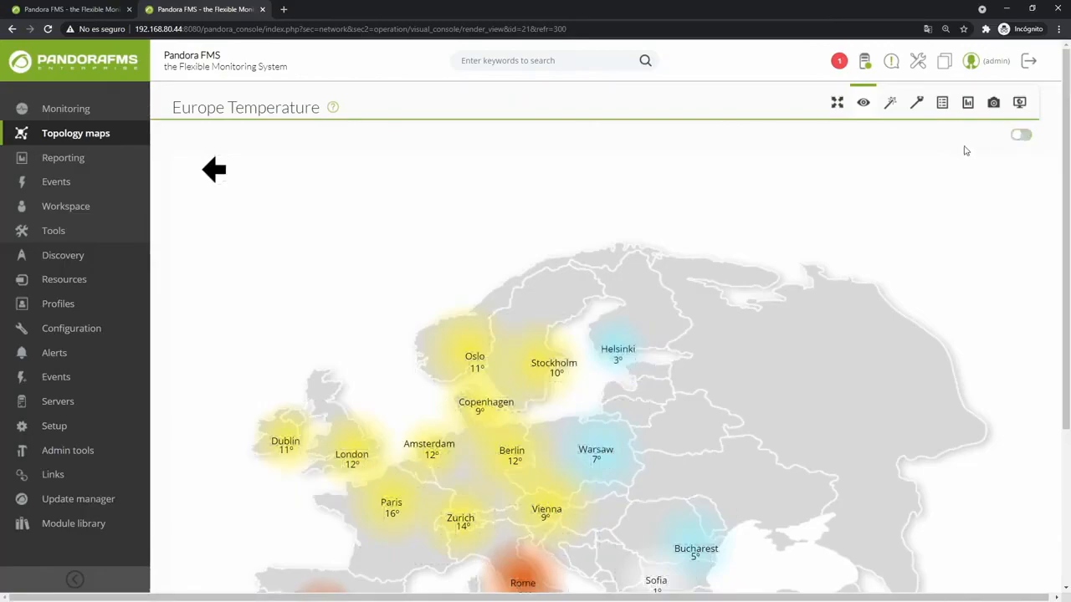
pyautogui.click(994, 103)
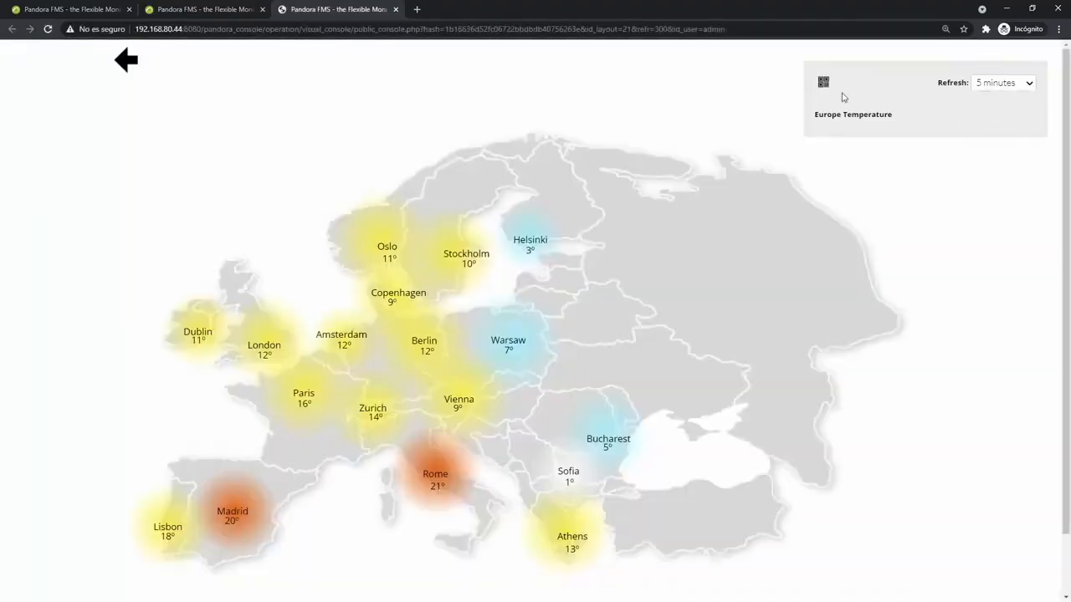
pyautogui.hotkey('ctrl', 'l')
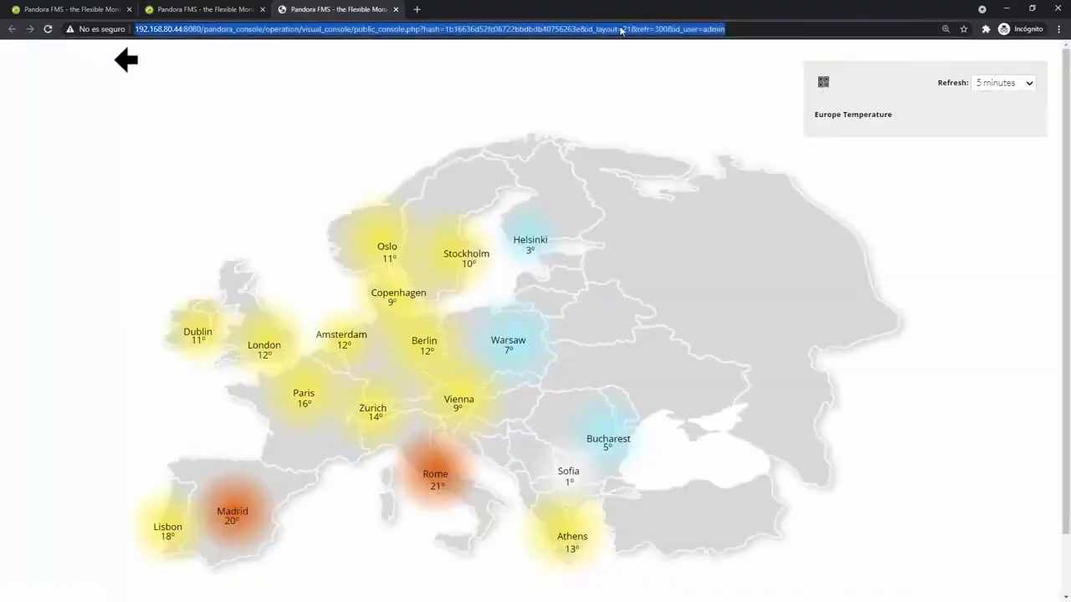
pyautogui.click(395, 10)
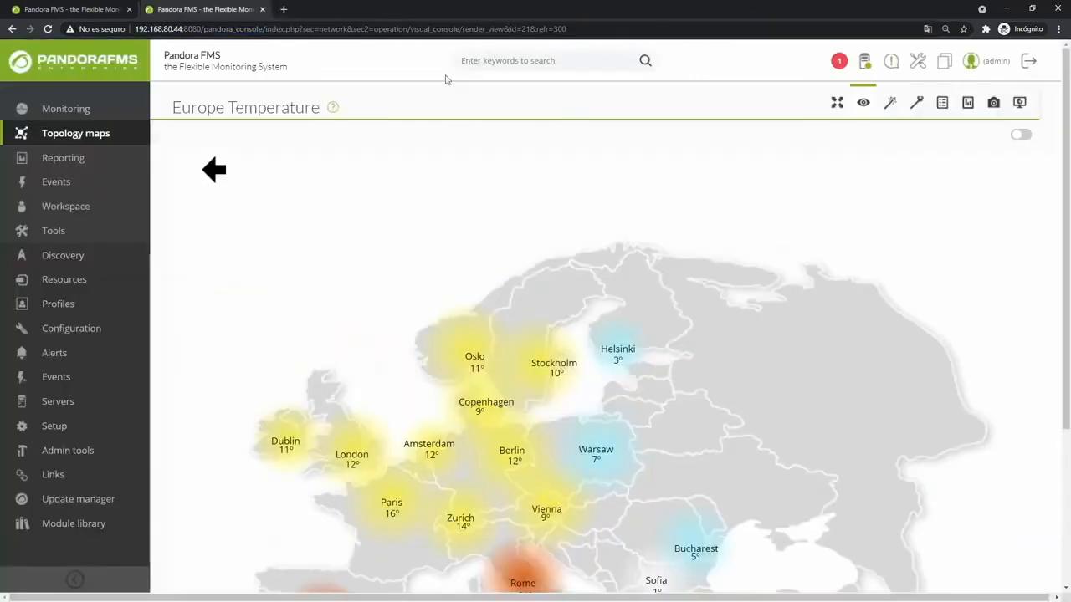
# Scroll through the Europe Temperature console's list of elements.
pyautogui.click(942, 102)
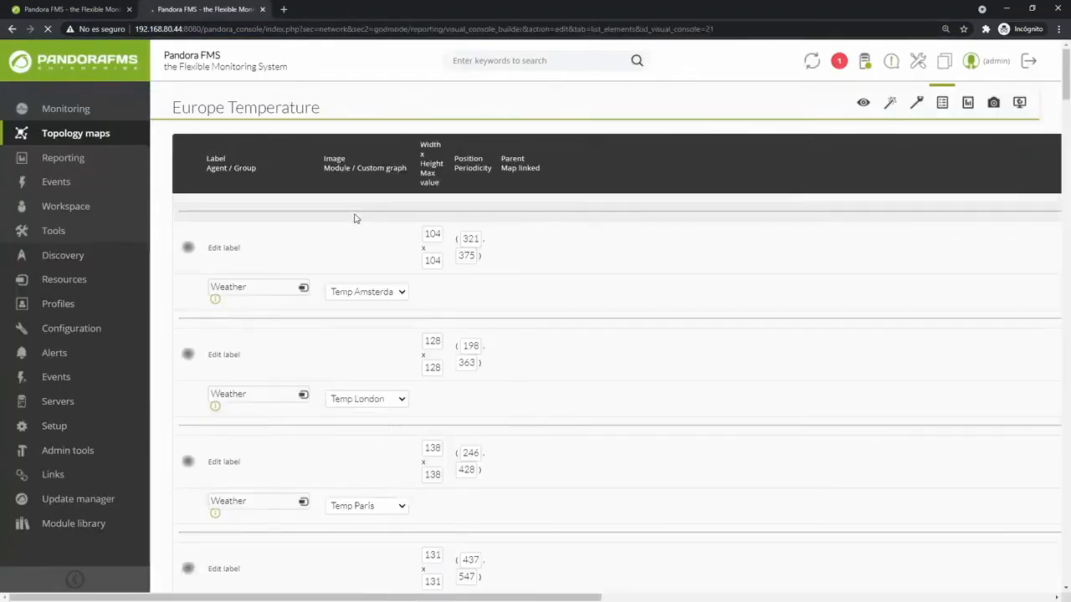
pyautogui.scroll(-5, 350, 219)
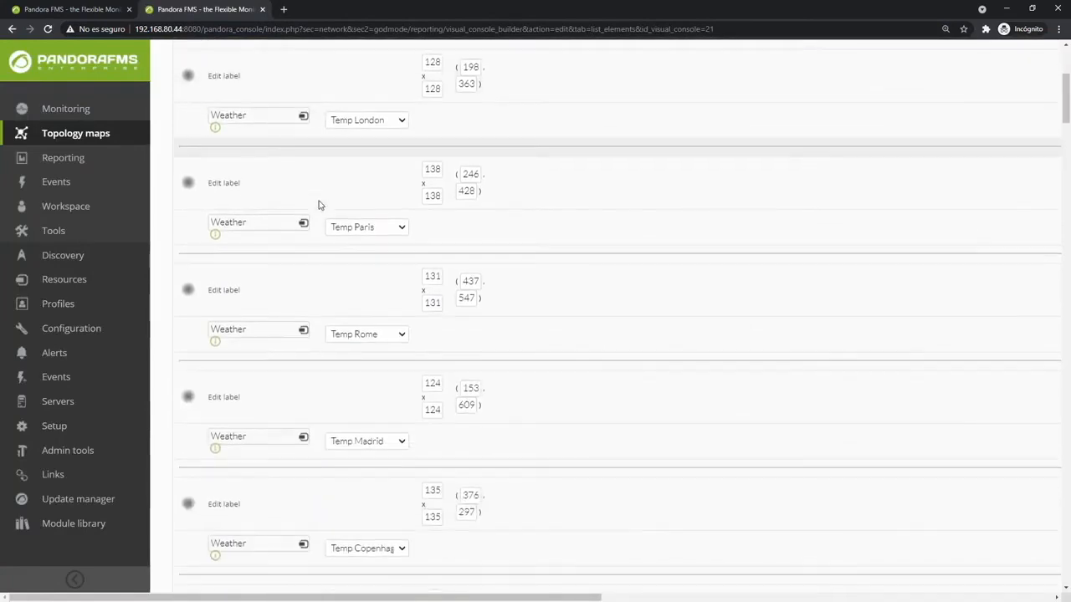
pyautogui.scroll(-3, 307, 228)
pyautogui.scroll(3, 306, 461)
pyautogui.scroll(5, 305, 327)
pyautogui.scroll(2, 179, 120)
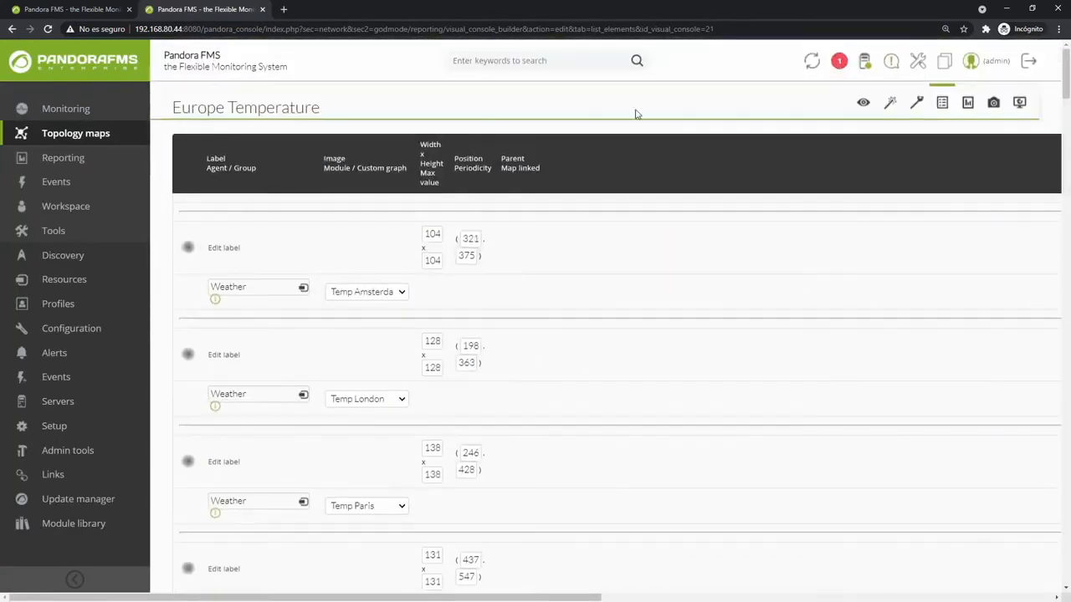
# Check the console's main data, then show the list of all visual consoles.
pyautogui.click(967, 105)
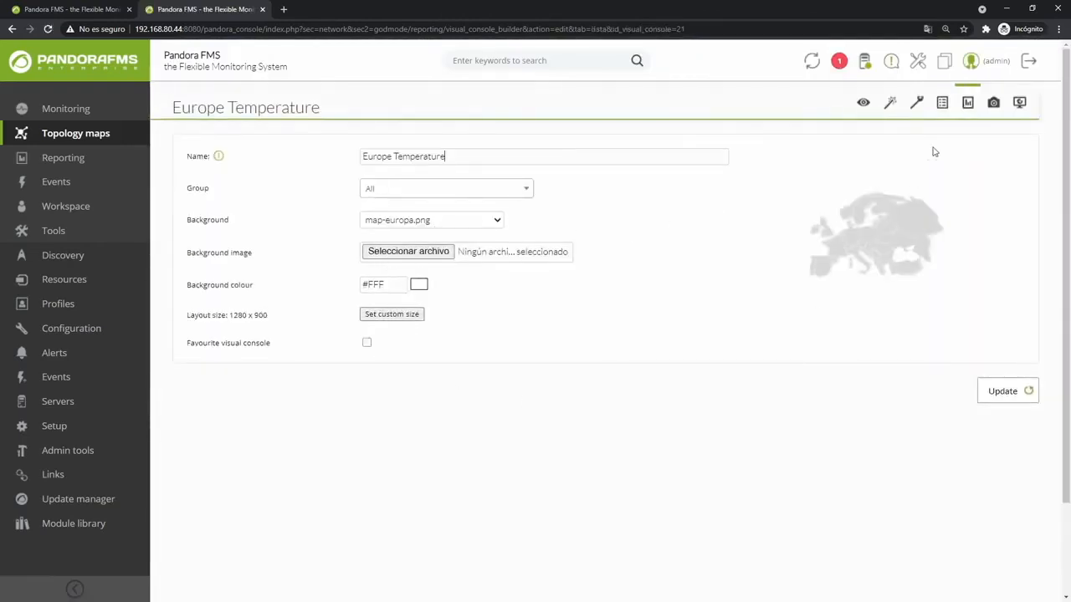
pyautogui.click(1019, 102)
pyautogui.scroll(-5, 402, 222)
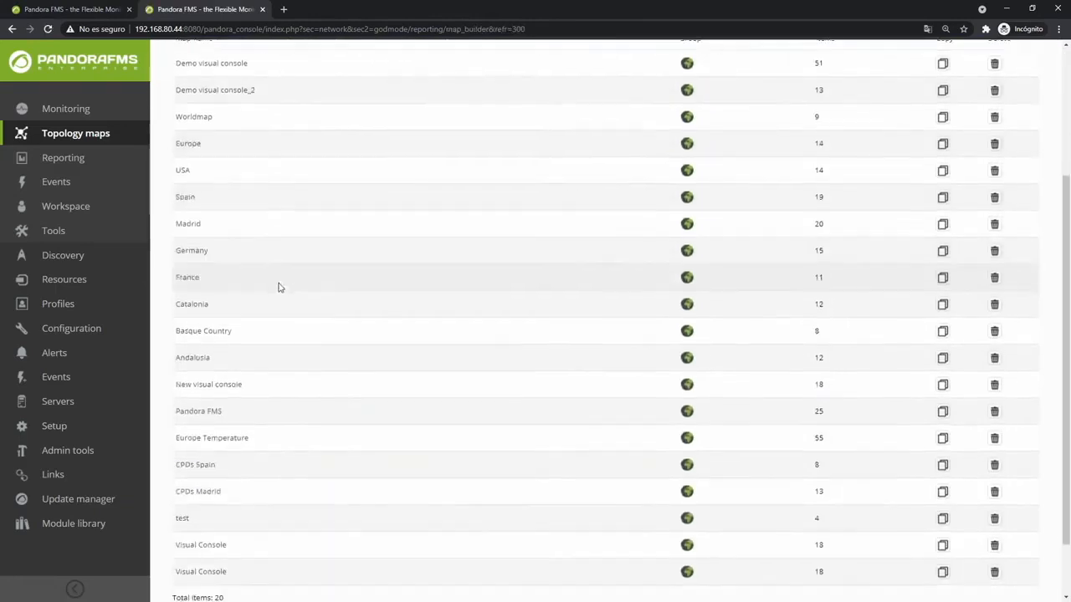
# From Europe Temperature, drill via Madrid into CPDs Spain and CPDs Madrid, then go back.
pyautogui.click(212, 366)
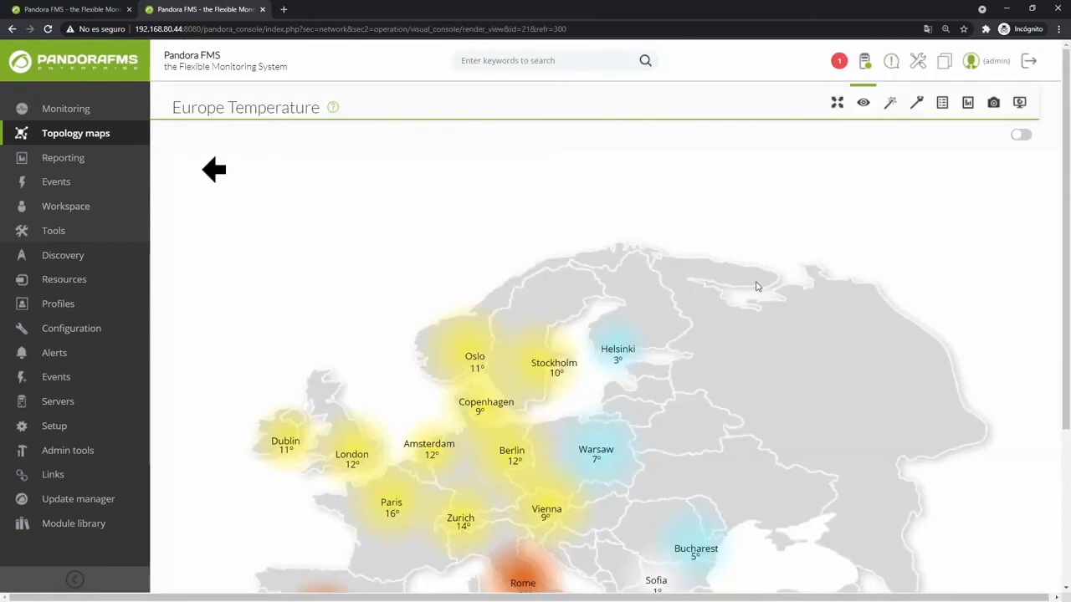
pyautogui.scroll(-2, 755, 287)
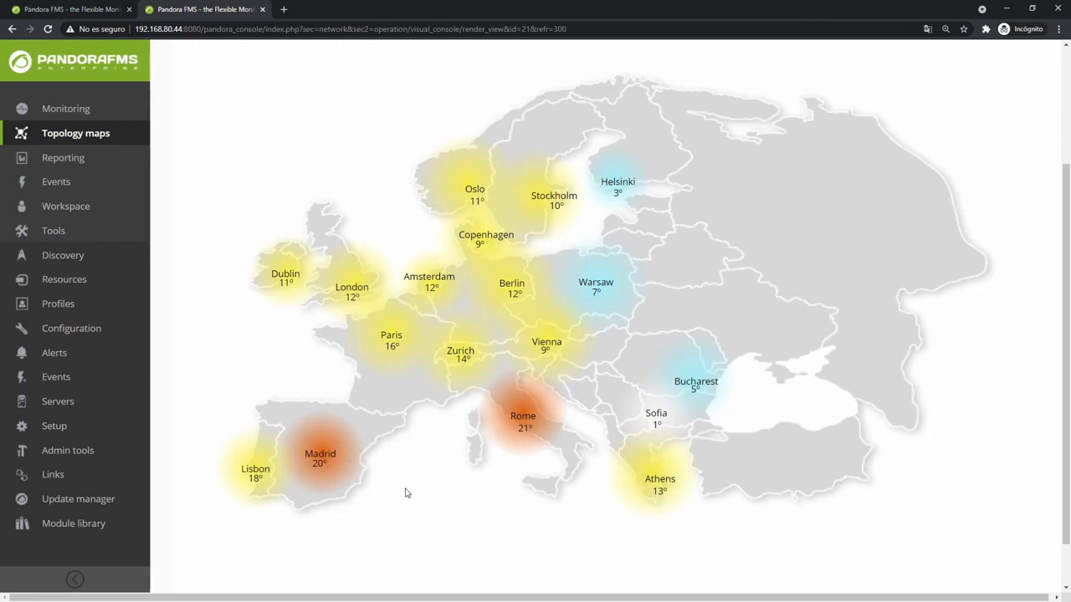
pyautogui.click(334, 460)
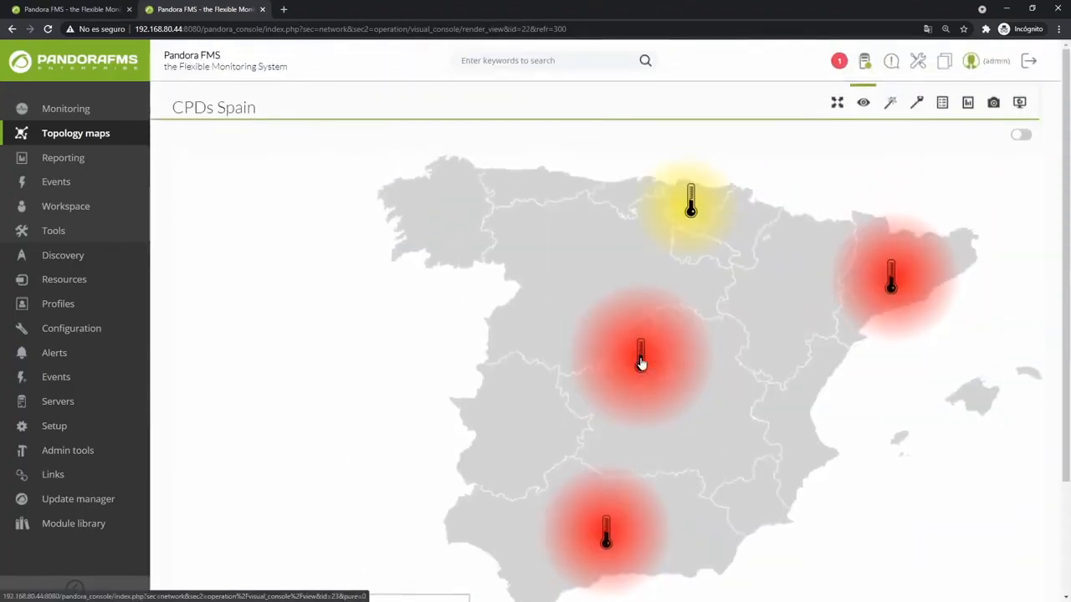
pyautogui.click(641, 361)
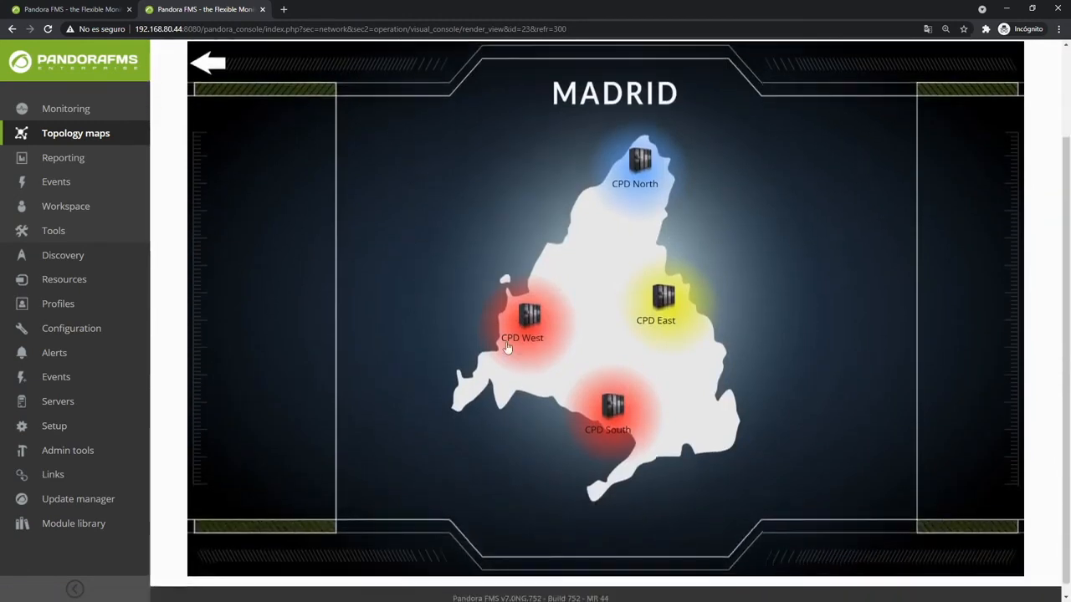
pyautogui.scroll(1, 276, 143)
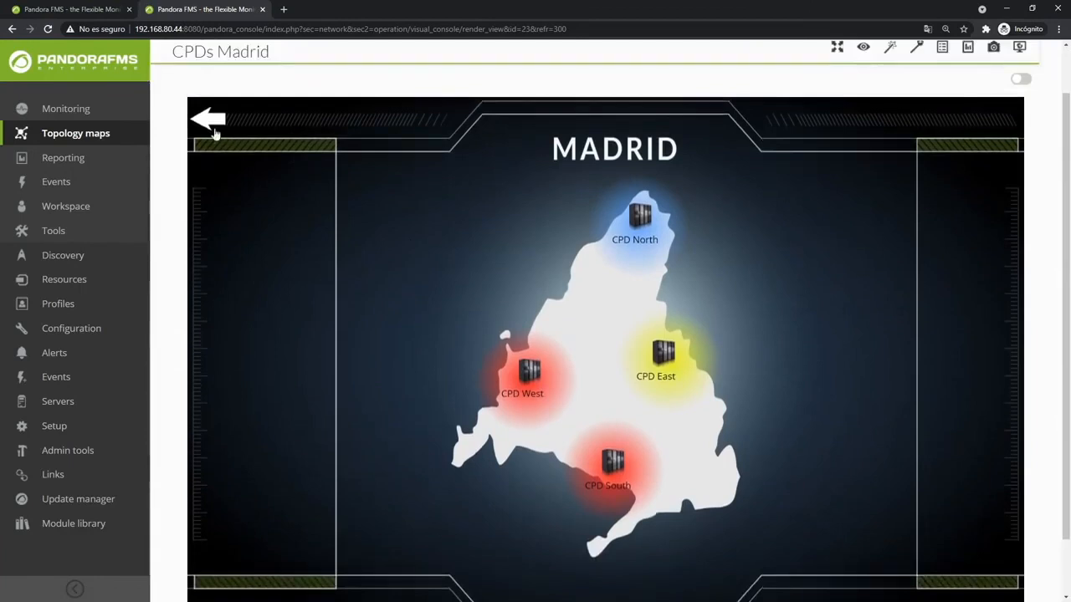
pyautogui.click(208, 114)
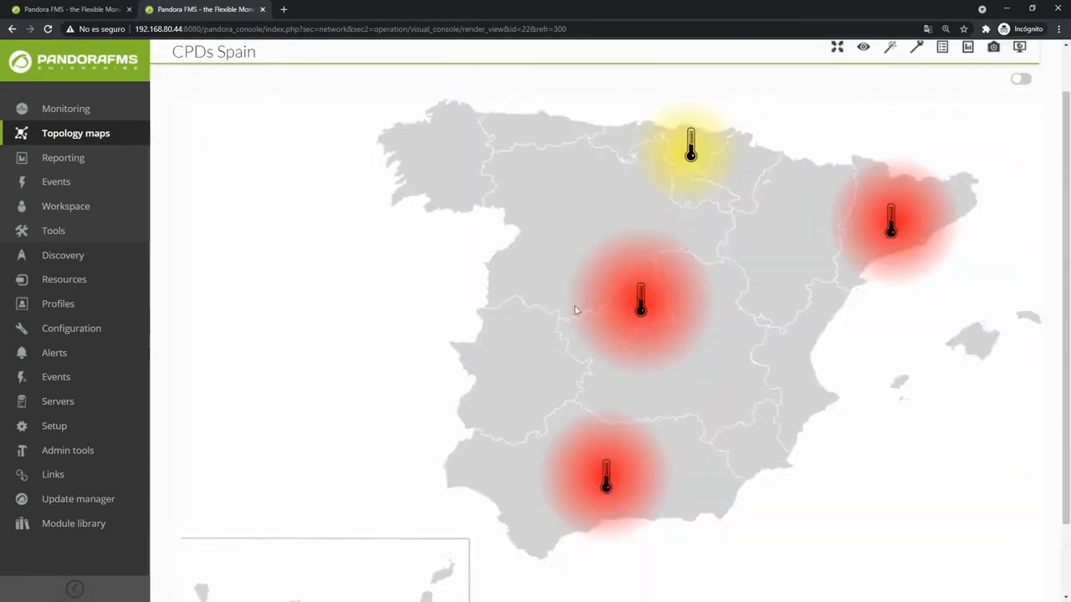
# Log out of Pandora FMS and dismiss the logged-out notice.
pyautogui.scroll(1, 658, 322)
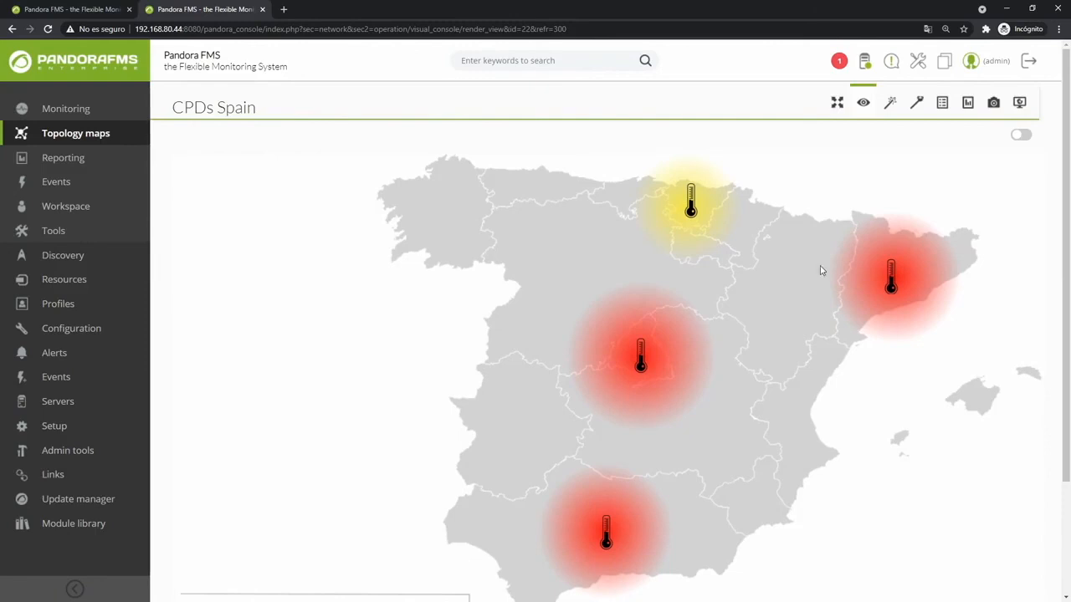
pyautogui.click(1029, 61)
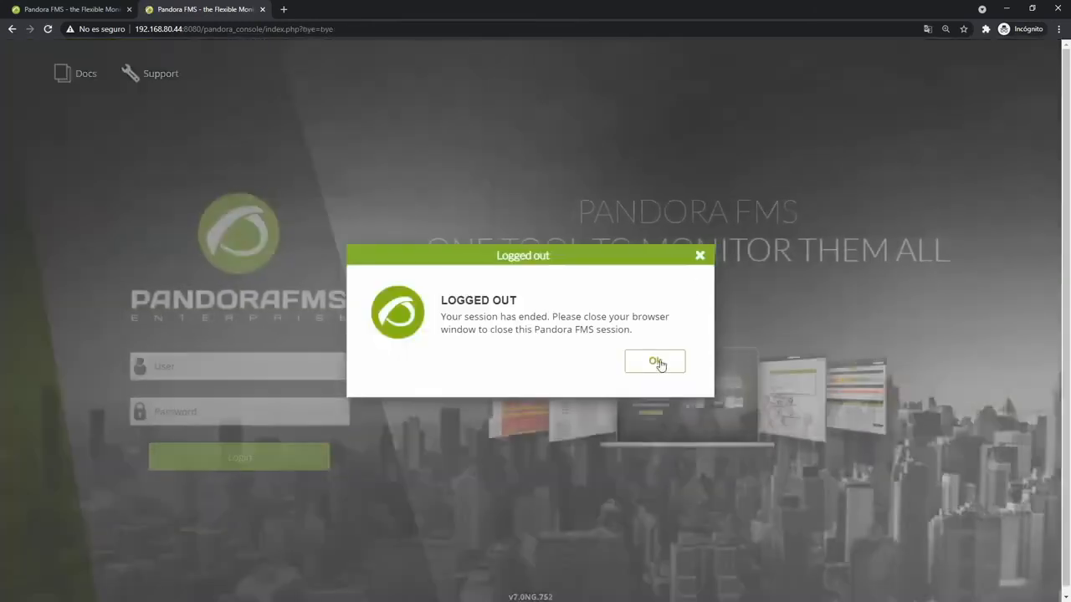
pyautogui.click(655, 361)
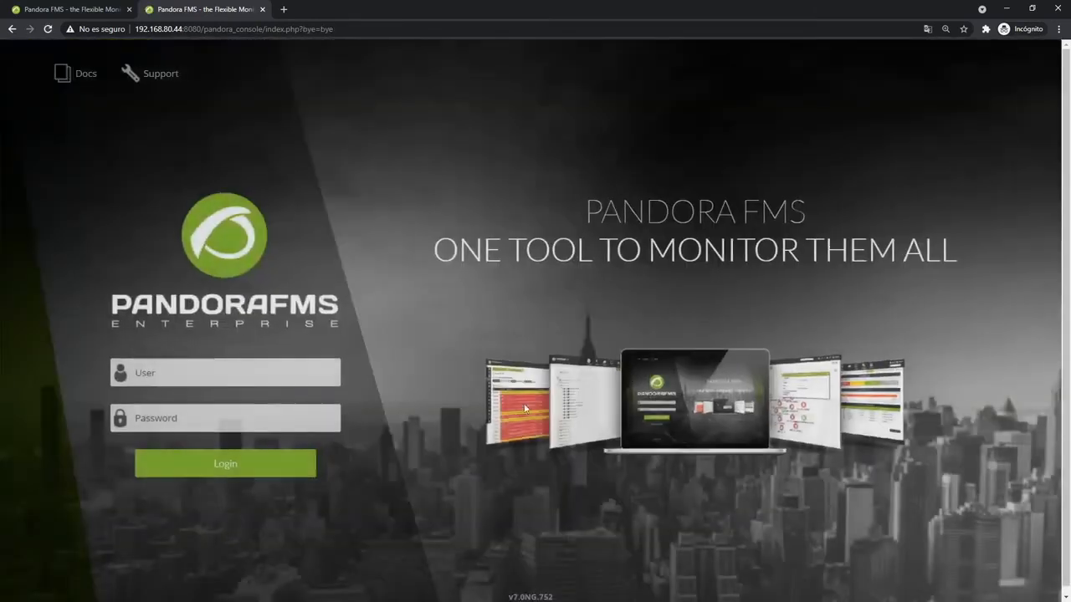